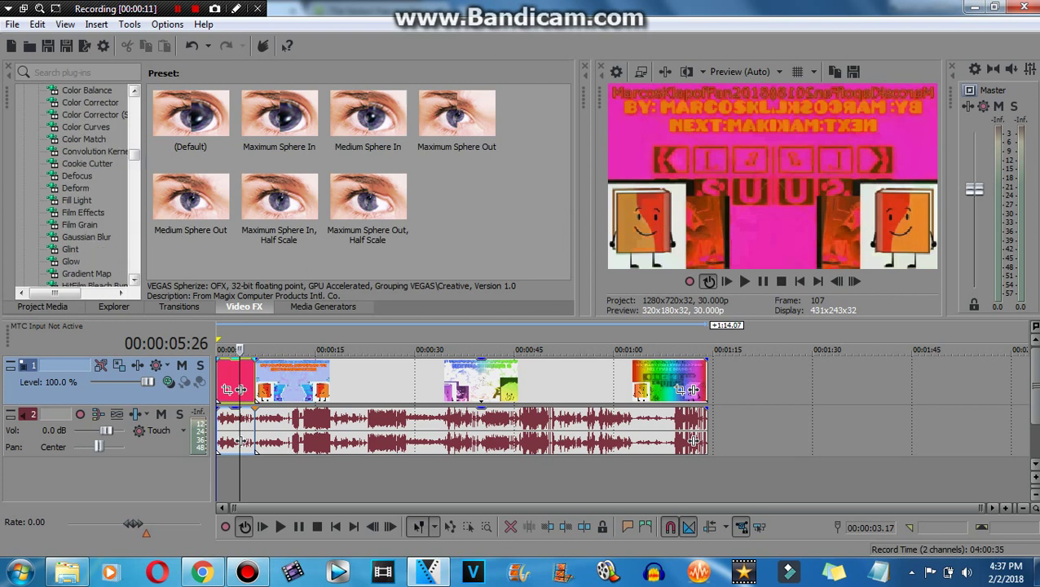
Step: Apply the Gradient Map preset Orange Effect to the first video clip on the timeline
left_click(87, 273)
scroll(359, 179, "down", 5)
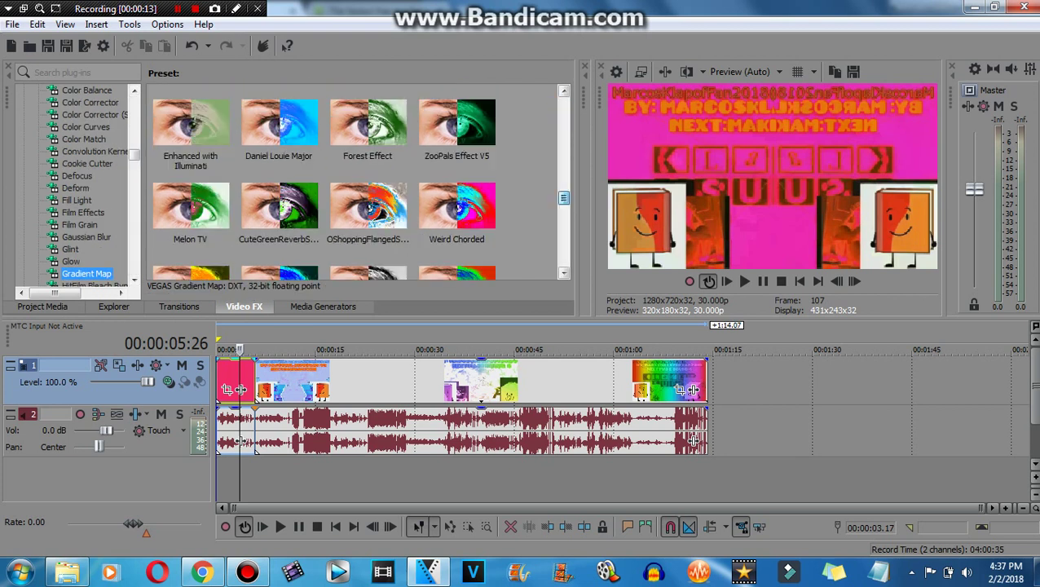
scroll(360, 182, "up", 1)
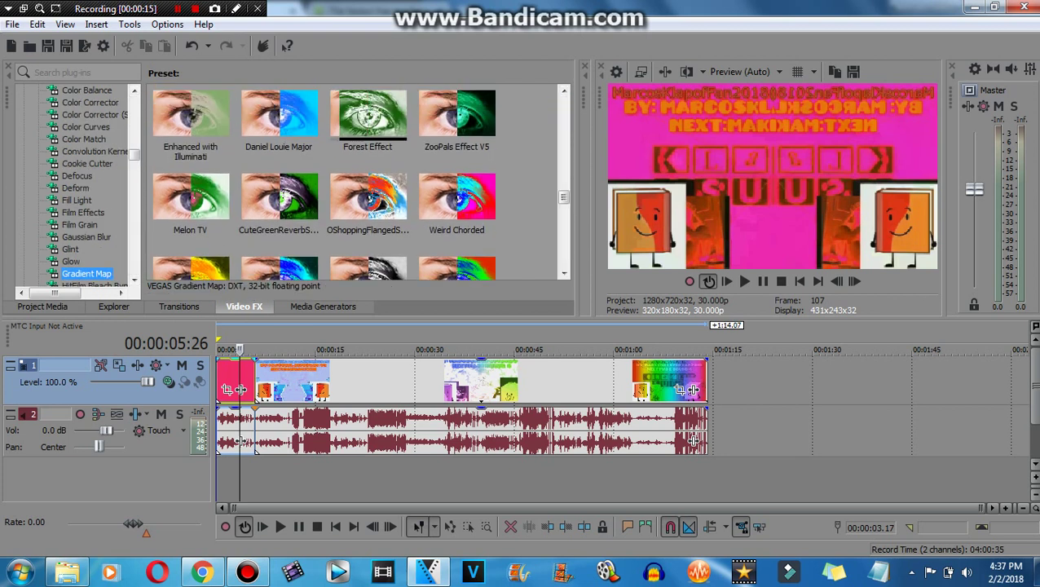
scroll(191, 203, "up", 5)
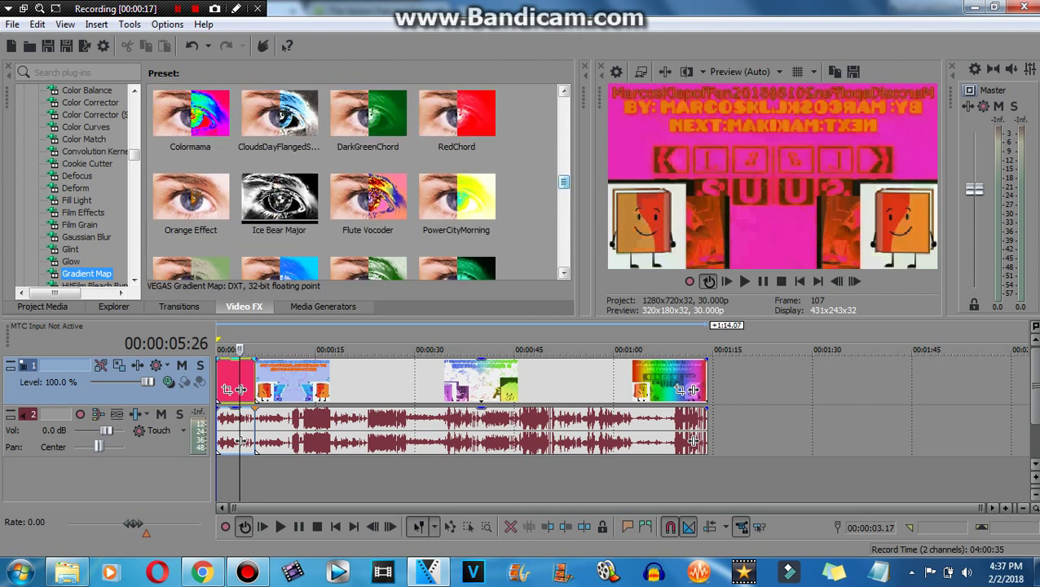
left_click_drag(191, 203, 237, 383)
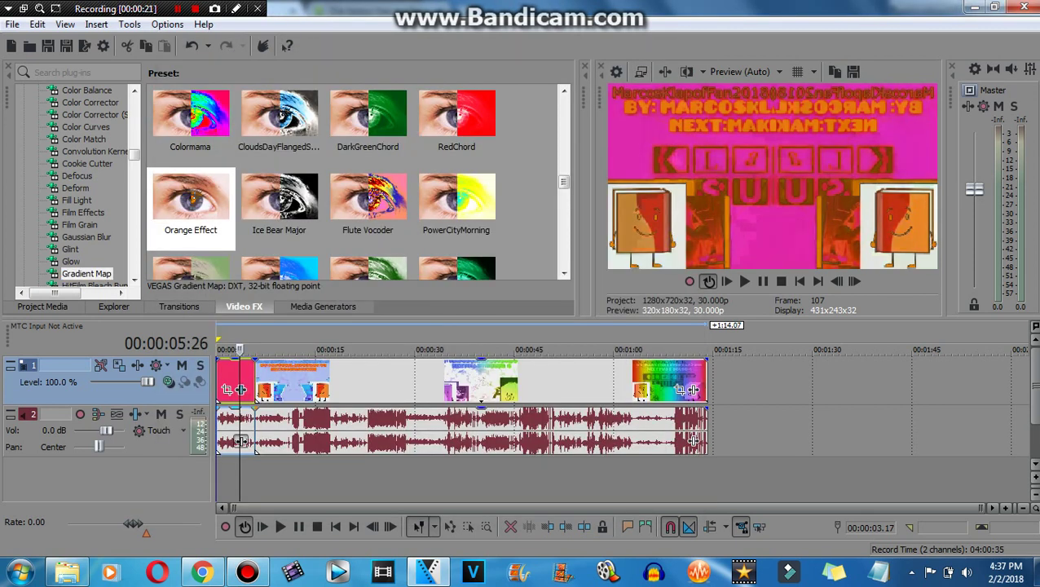
Step: Add the Effect audio plug-in (Orange Vocoder) to the first clip's audio and play the clip back
left_click(241, 441)
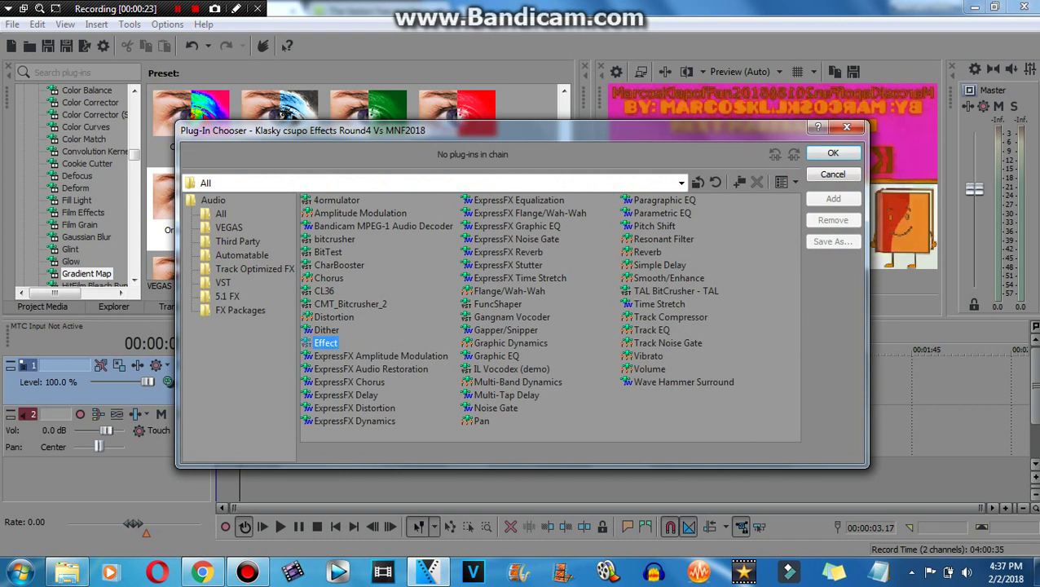
key("Escape")
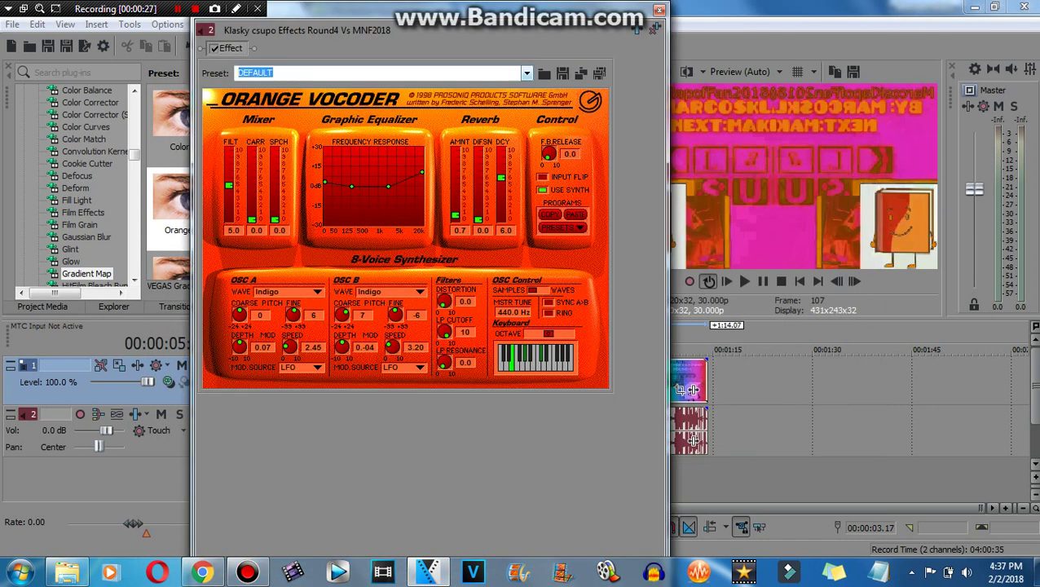
key("alt+Down")
key("Escape")
key("Escape")
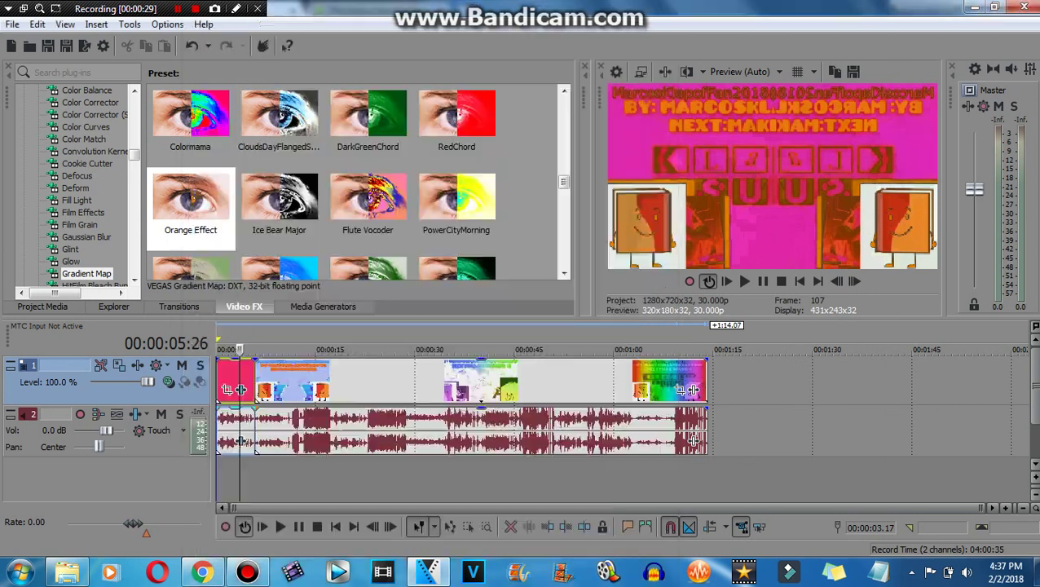
key("space")
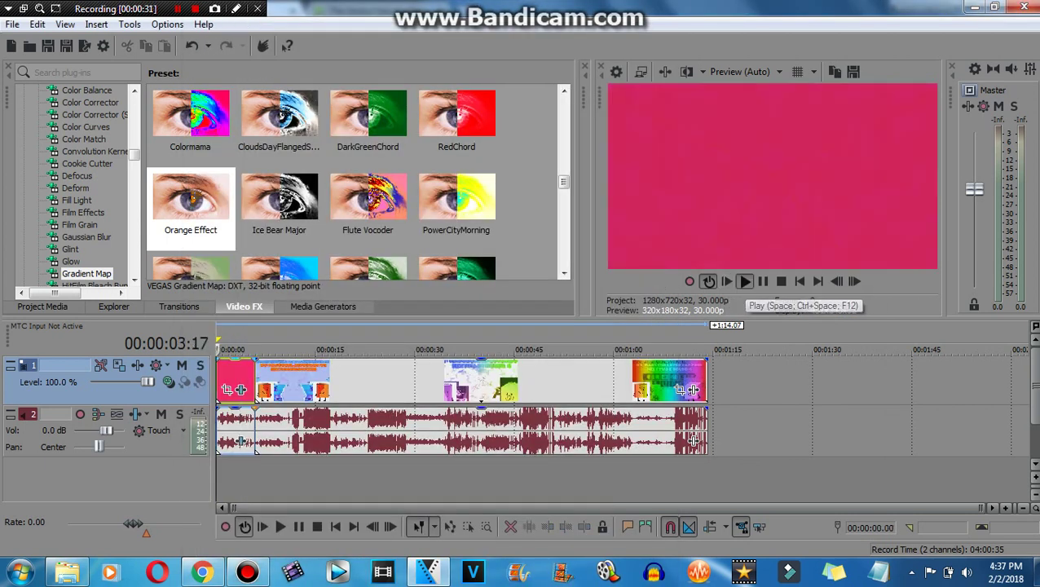
left_click(745, 282)
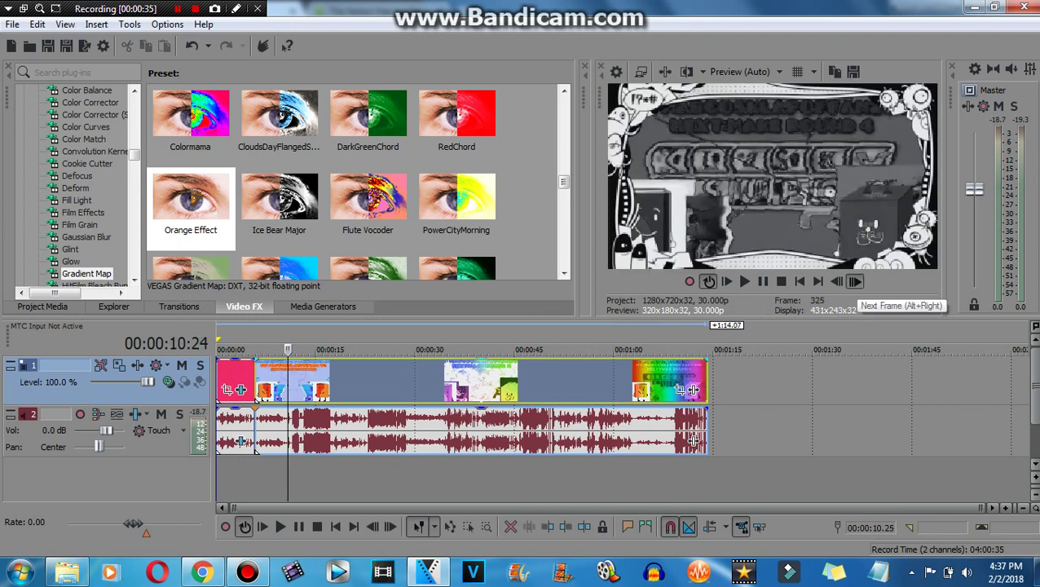
Step: Split the long remaining clip at 00:00:11:13 to separate the second section
left_click(854, 282)
left_click(854, 281)
left_click(854, 281)
left_click(854, 282)
left_click(836, 282)
right_click(481, 383)
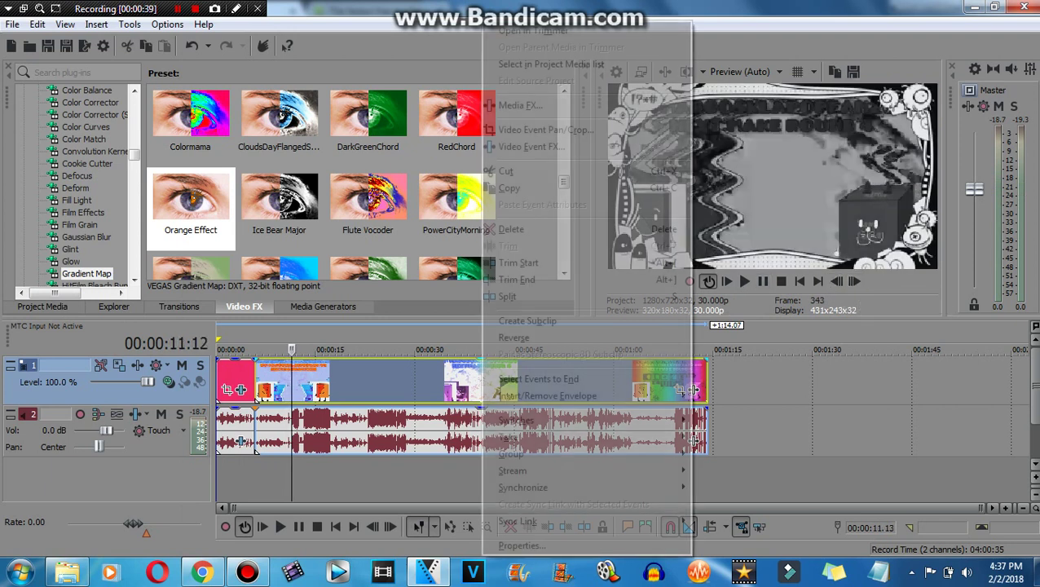
left_click(505, 295)
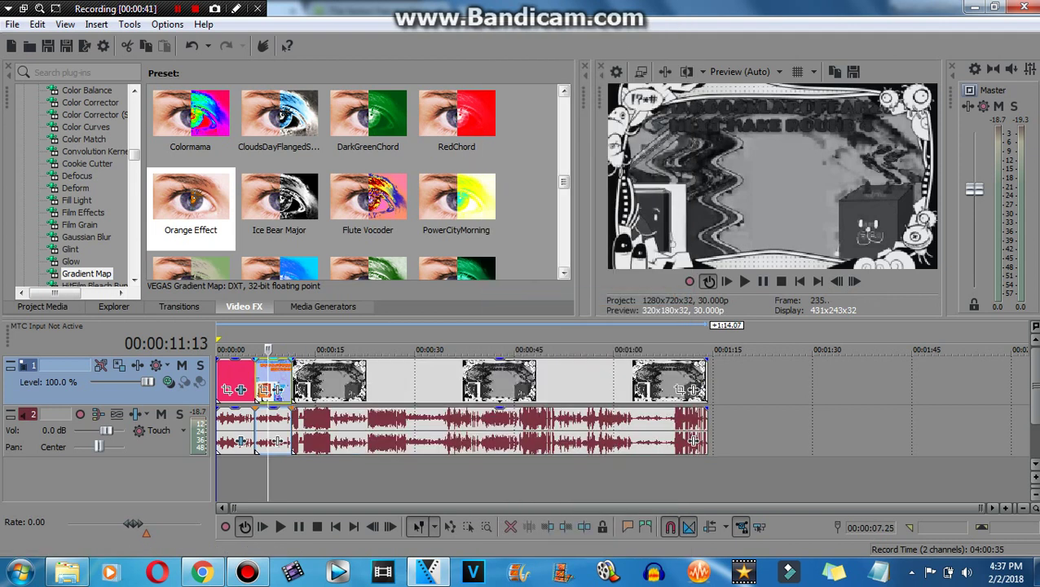
Step: Apply the Gradient Map preset Helium to the second video clip
scroll(326, 179, "up", 1)
scroll(368, 200, "down", 1)
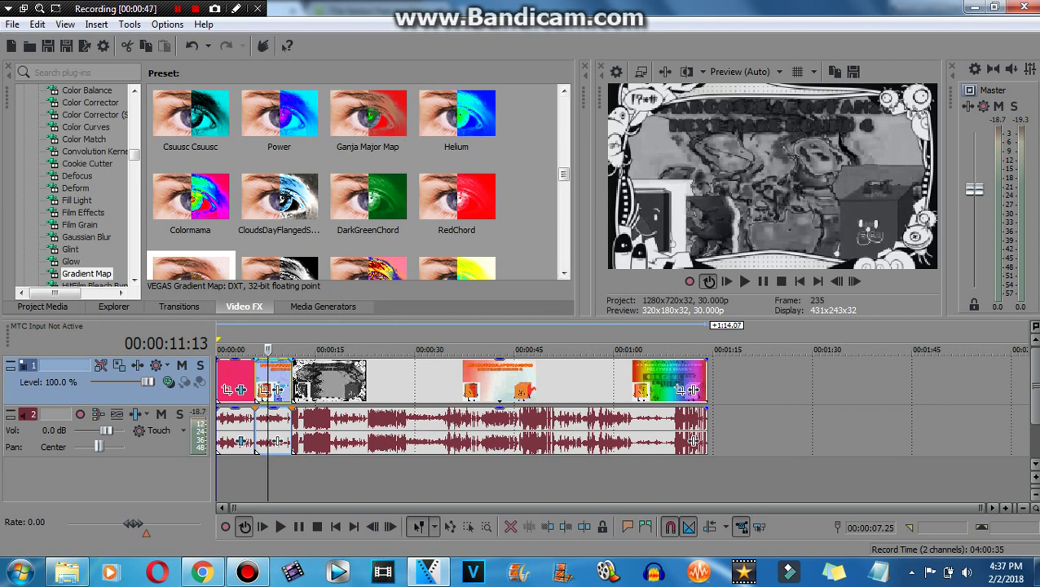
left_click(457, 122)
left_click_drag(457, 122, 330, 379)
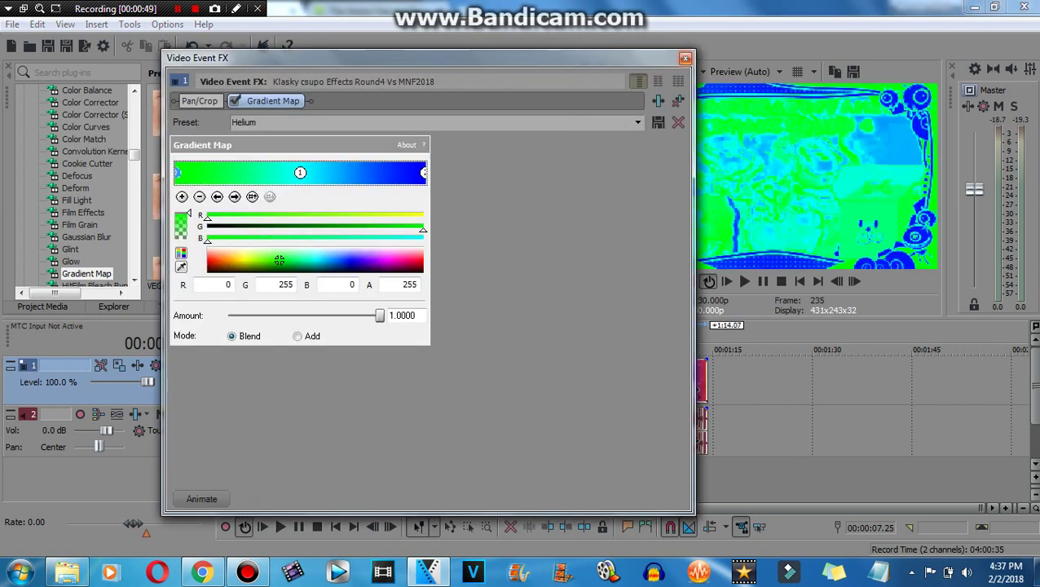
key("alt+F4")
Step: Add the IL Vocodex (demo) plug-in to the second clip's audio with its Helium preset
left_click(693, 440)
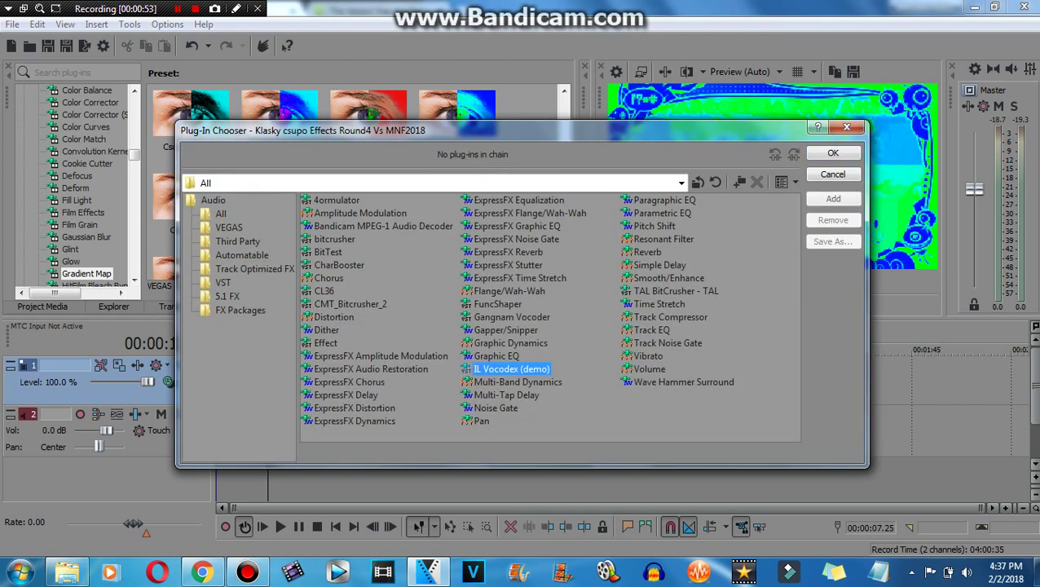
key("Return")
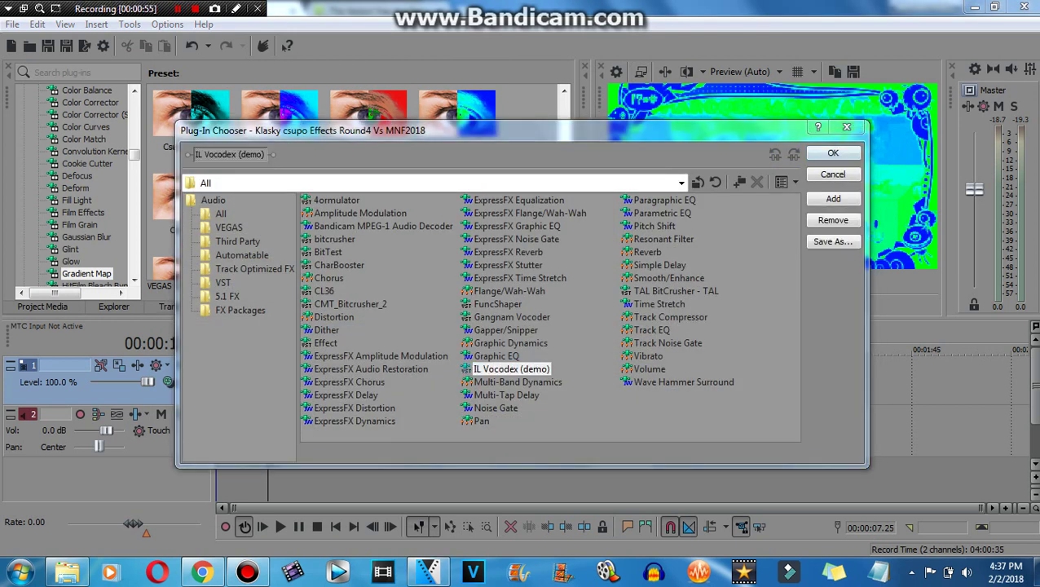
key("Return")
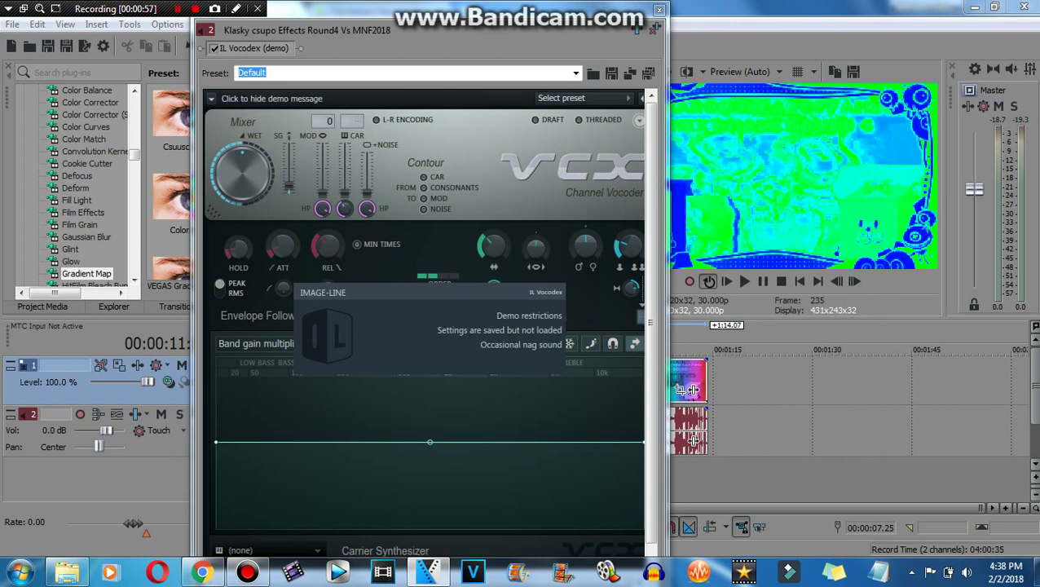
left_click(560, 98)
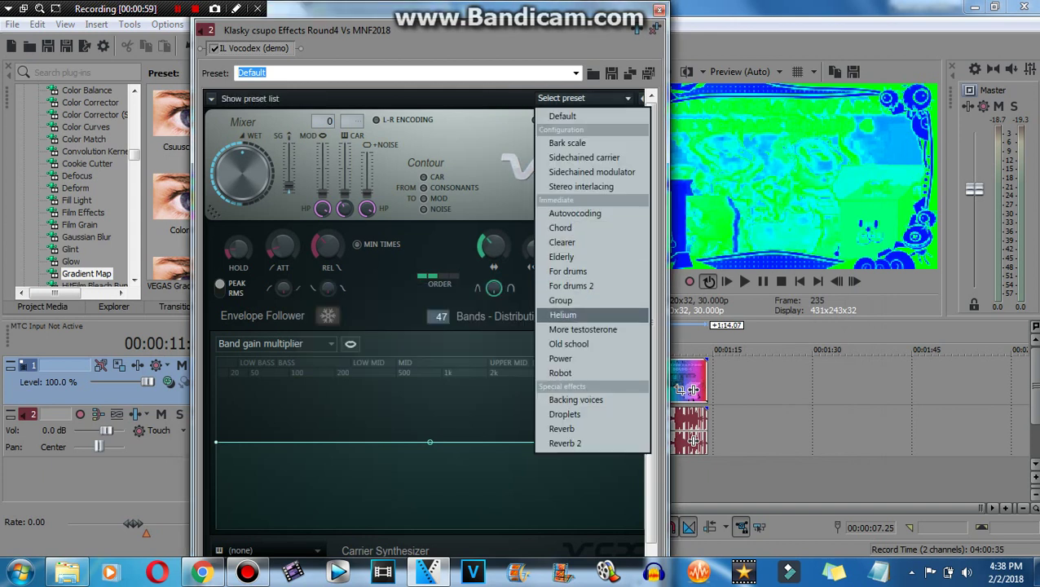
left_click(563, 314)
left_click(653, 28)
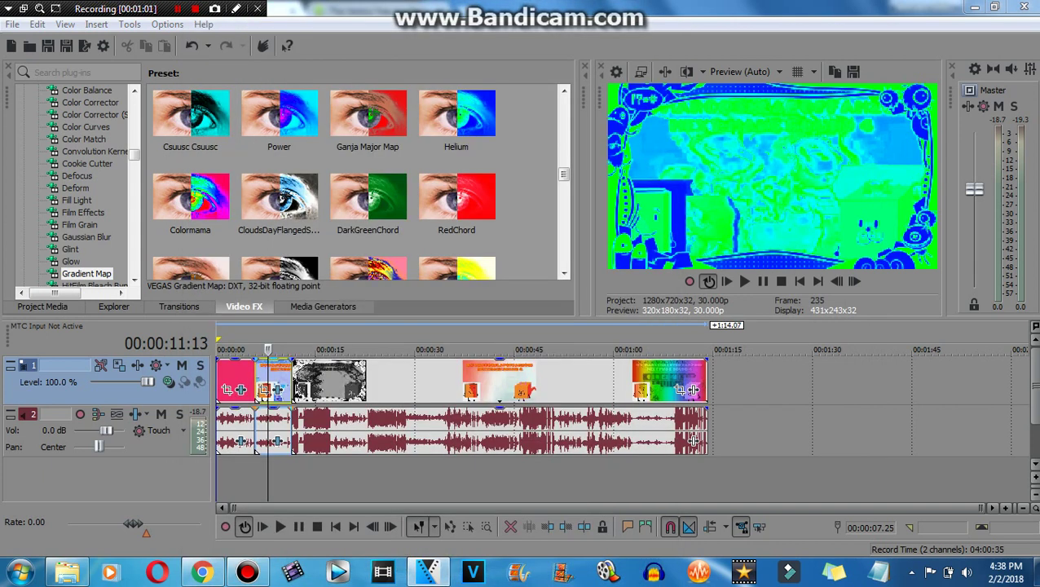
Step: Play back the second clip to check its Helium video and audio effects
key("space")
left_click(727, 281)
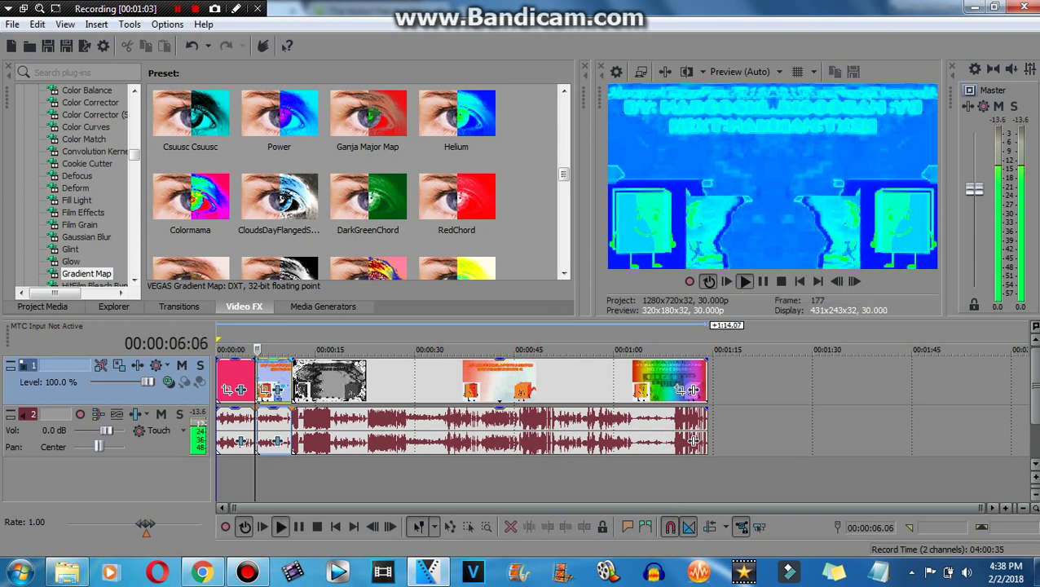
key("space")
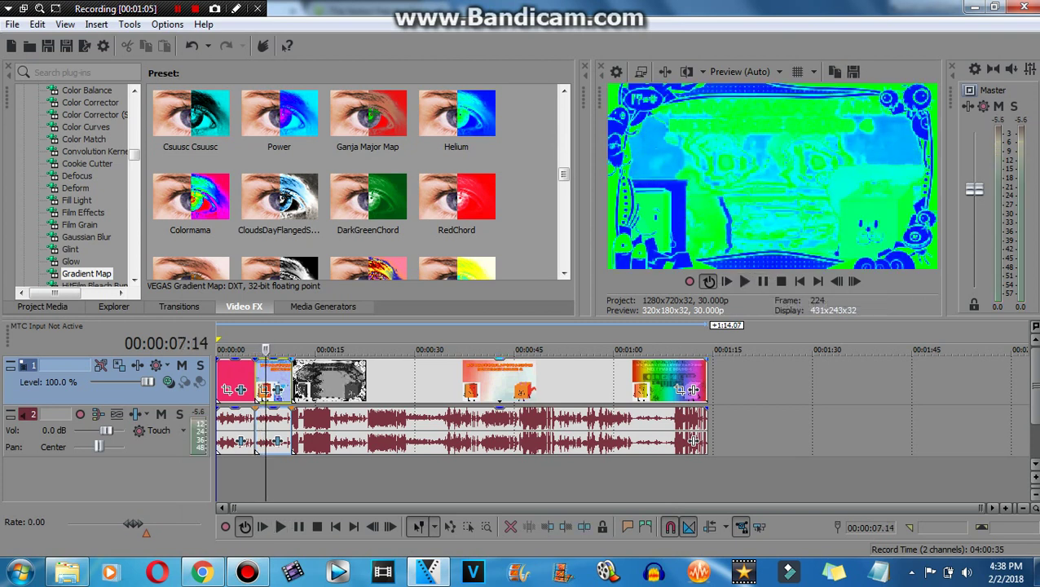
Step: Split the remaining long clip at 00:00:17:06 to separate the third section
left_click(320, 424)
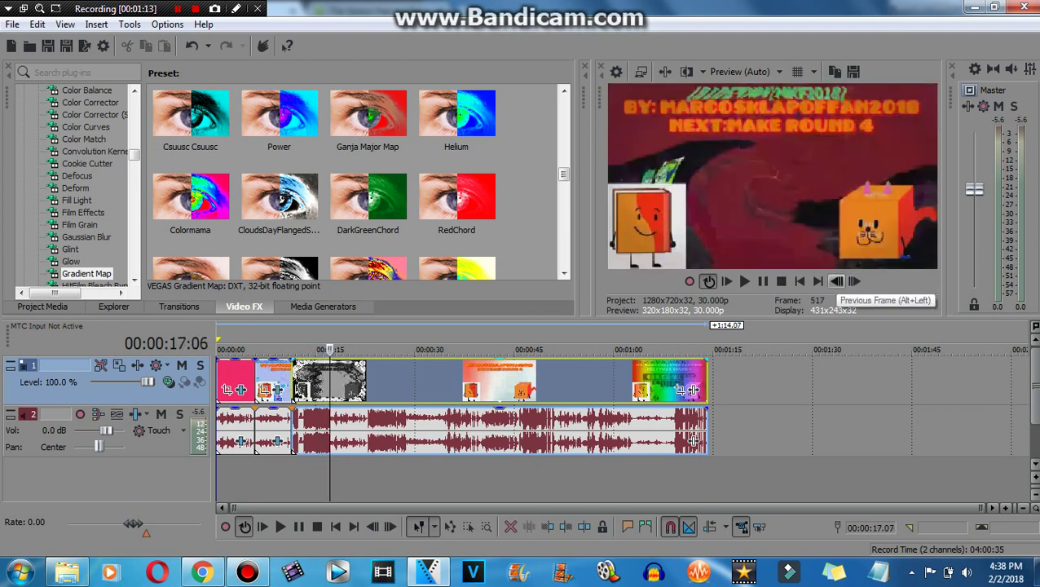
right_click(693, 441)
left_click(497, 295)
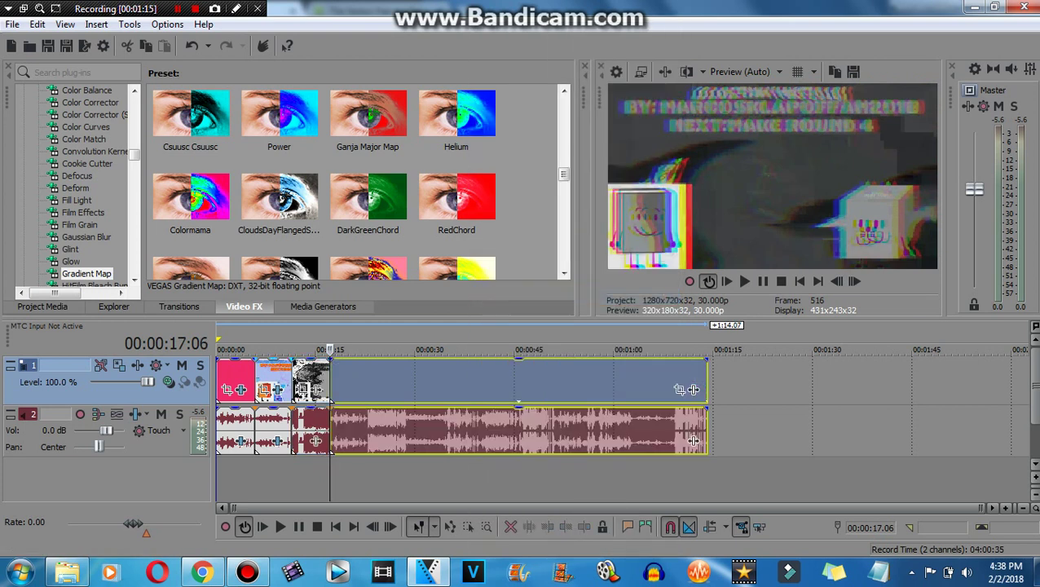
Step: Apply the Gradient Map preset Melon TV to the third video clip
left_click(310, 383)
scroll(361, 181, "down", 4)
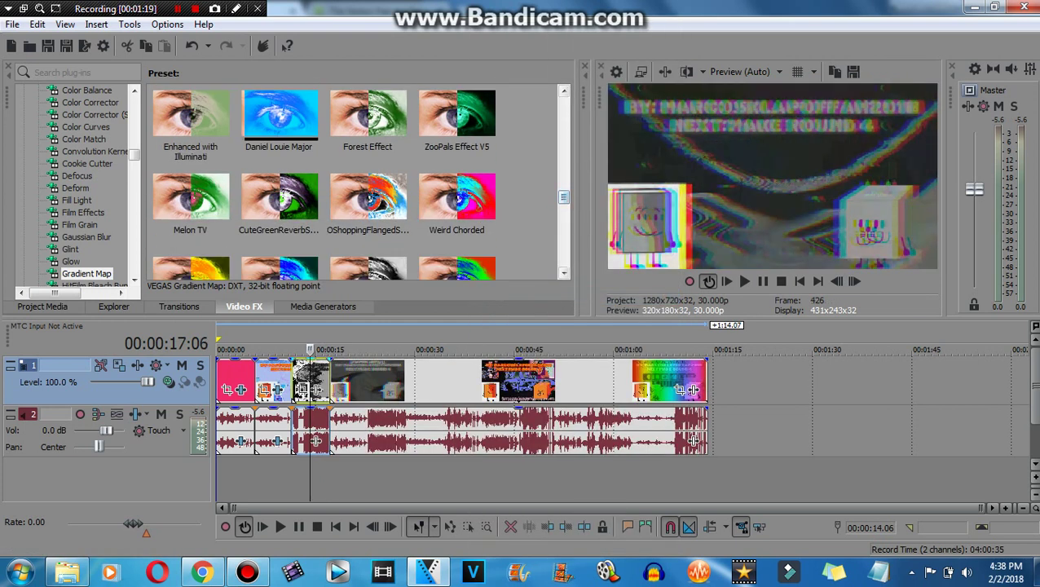
left_click_drag(190, 199, 309, 381)
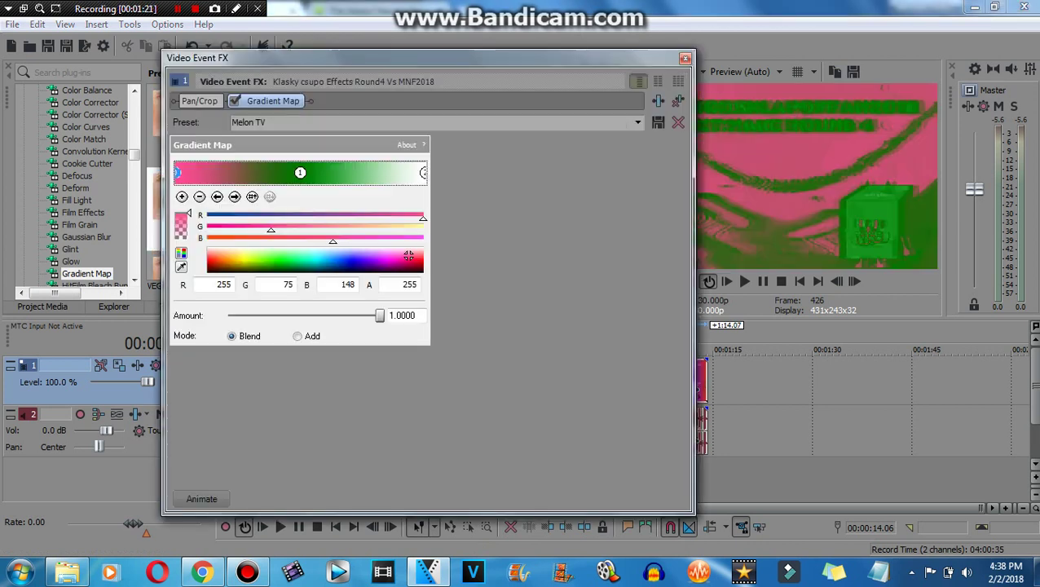
key("Escape")
Step: Add the TV Simulator effect with its Melon TV preset to the third video clip
scroll(77, 187, "down", 15)
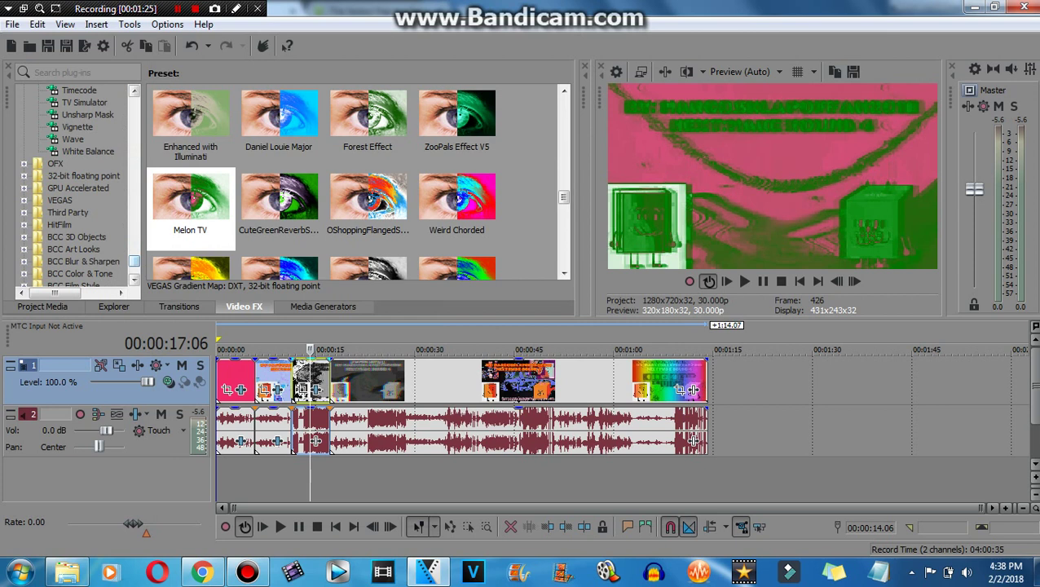
left_click(84, 102)
scroll(357, 181, "down", 3)
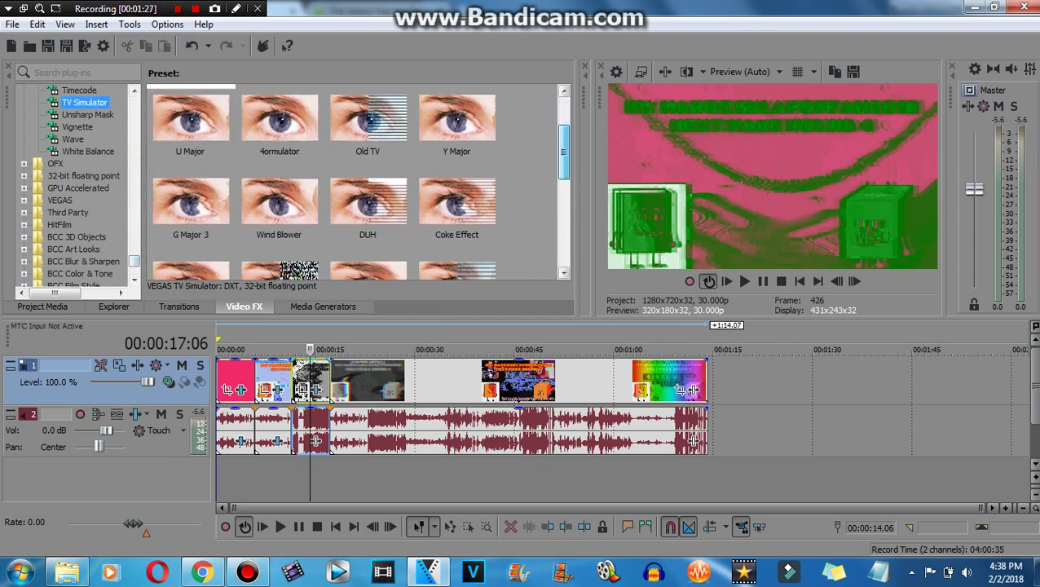
scroll(357, 182, "down", 1)
left_click_drag(367, 200, 315, 389)
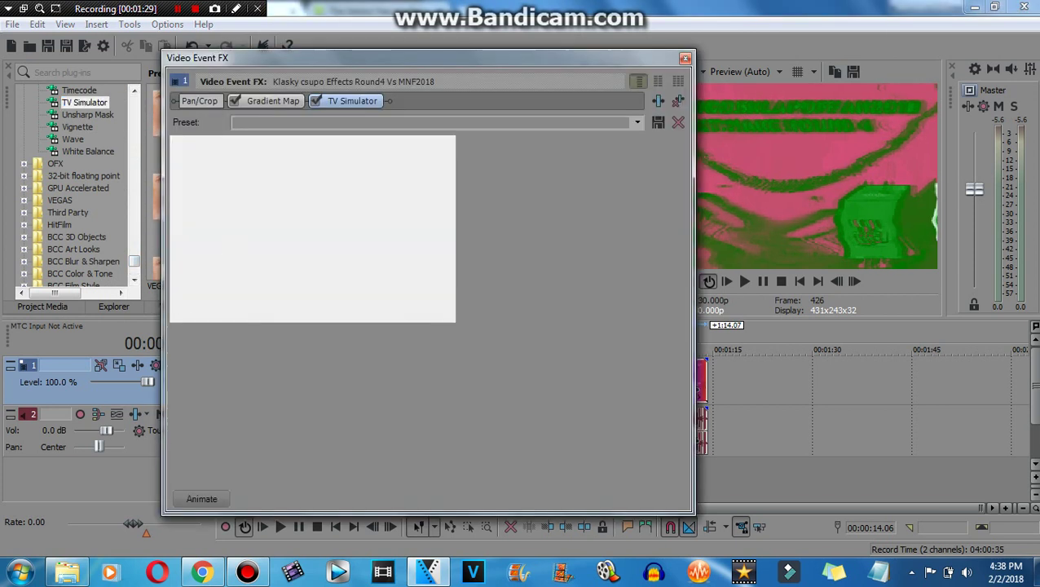
left_click(691, 16)
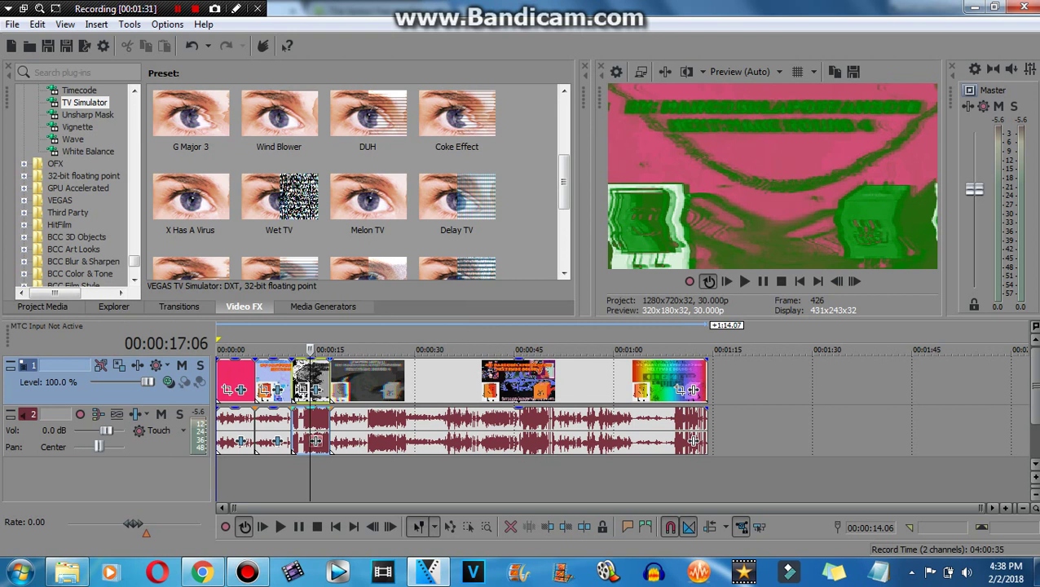
Step: Add the Vibrato, Flange/Wah-Wah and Pitch Shift plug-ins to the third clip's audio
left_click(693, 441)
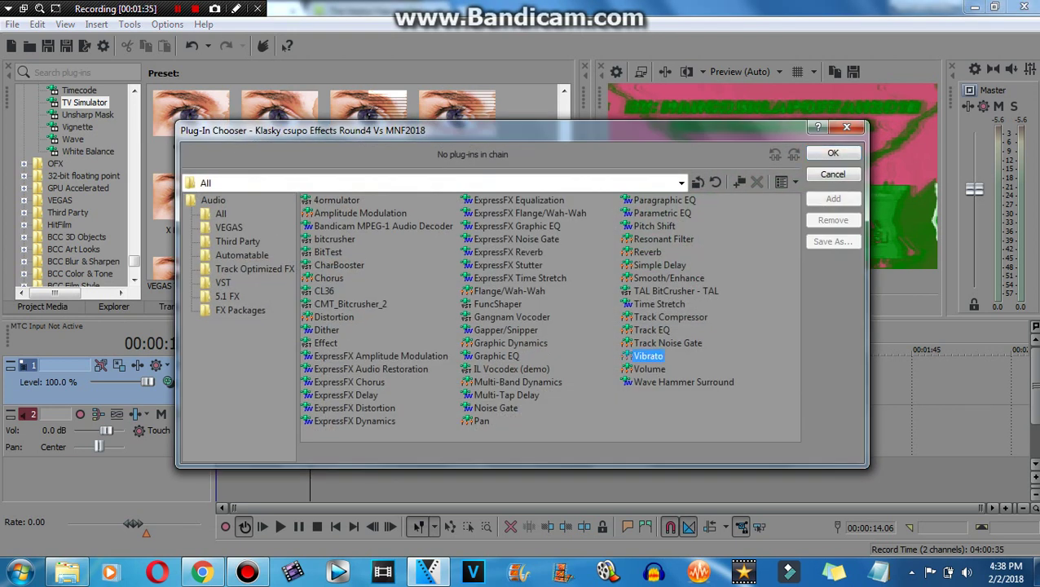
key("Return")
key("Return")
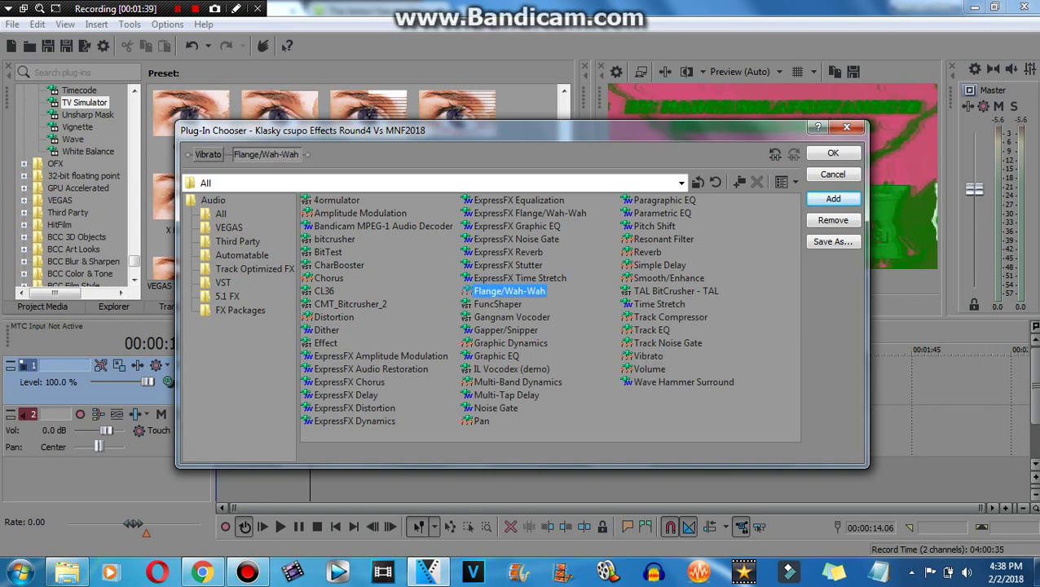
left_click(655, 226)
key("Return")
key("Return")
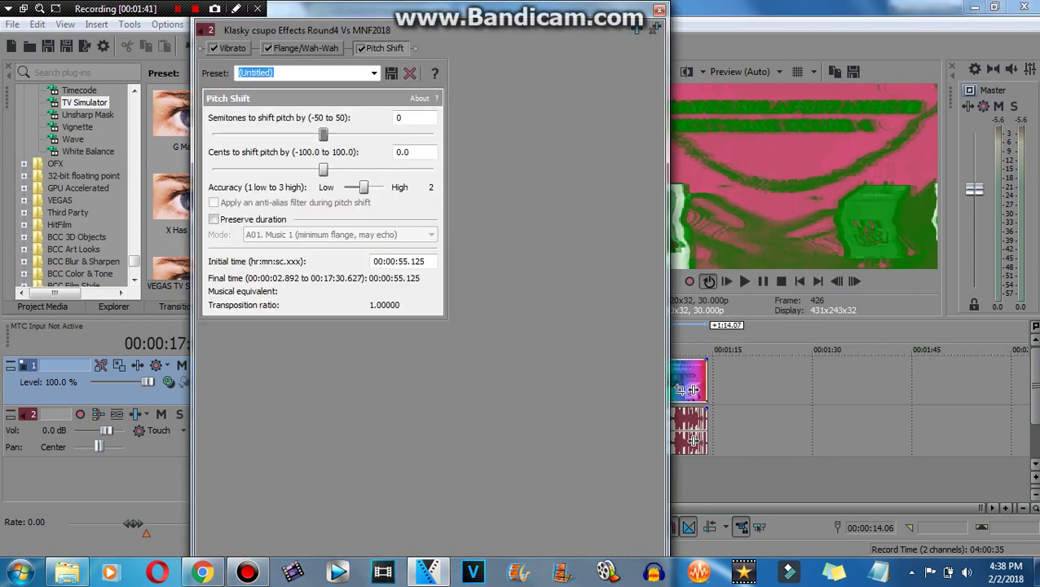
Step: Set Pitch Shift to preserve duration with mode A17 Drums, unpitched (minimum echo), and raise the pitch by 12 semitones
left_click(213, 219)
left_click(338, 235)
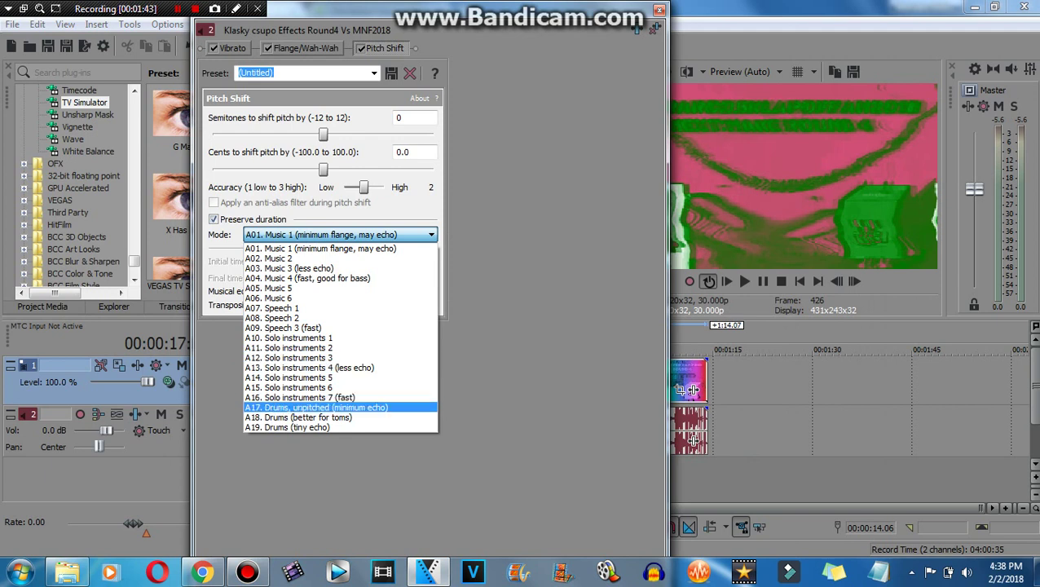
left_click(325, 409)
left_click_drag(323, 135, 433, 134)
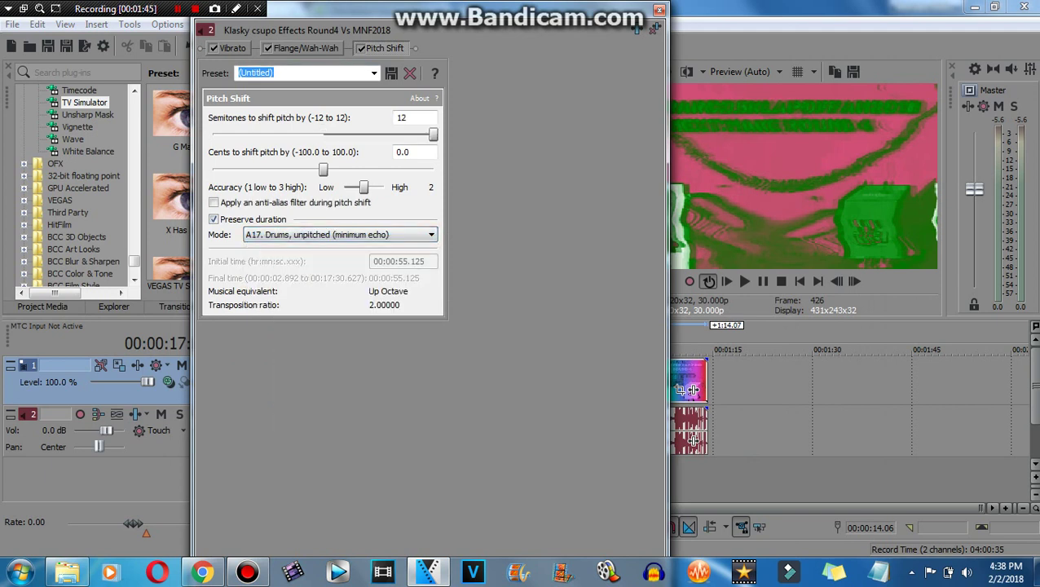
Step: Replace Flange/Wah-Wah with ExpressFX Reverb between Vibrato and Pitch Shift in the third clip's audio effect chain
left_click(302, 49)
left_click(410, 72)
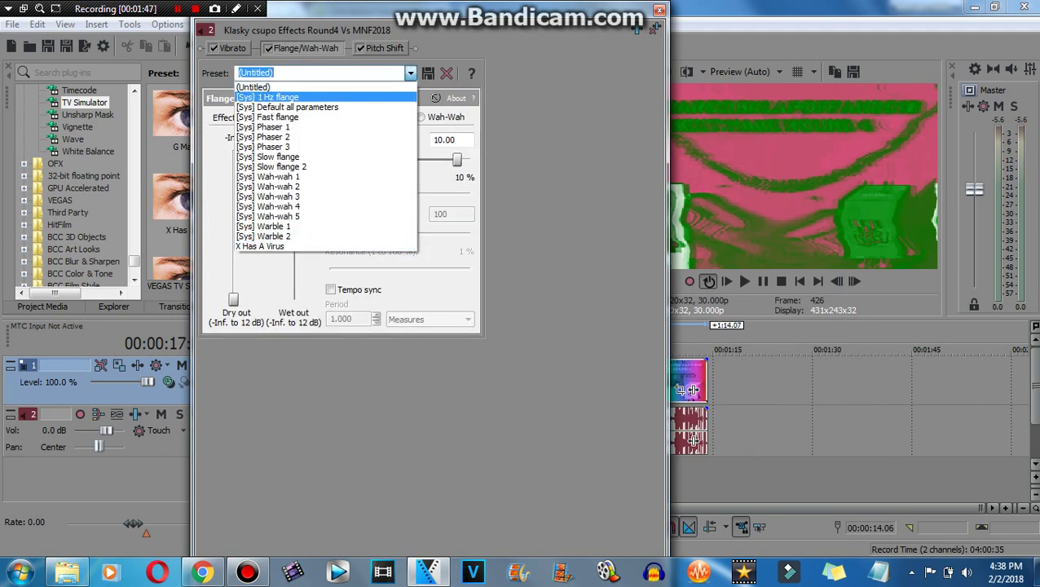
key("Escape")
left_click(638, 29)
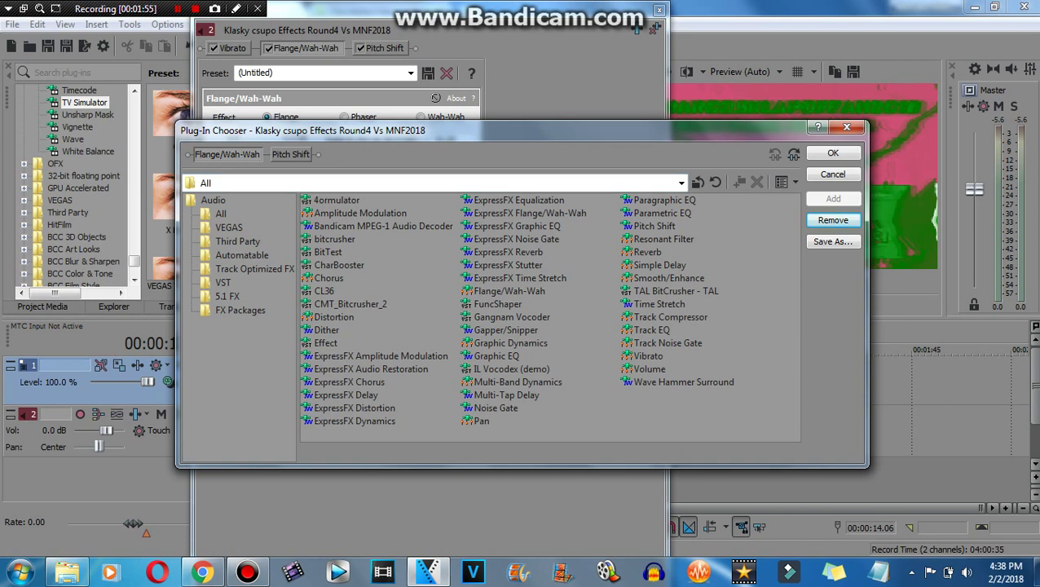
double_click(529, 213)
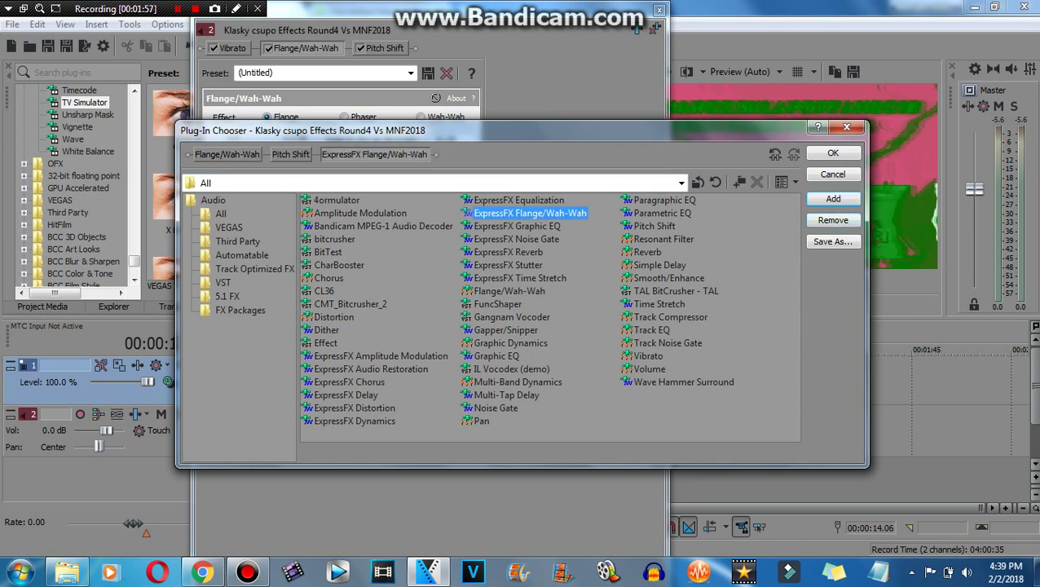
left_click(832, 152)
left_click(437, 73)
left_click(437, 72)
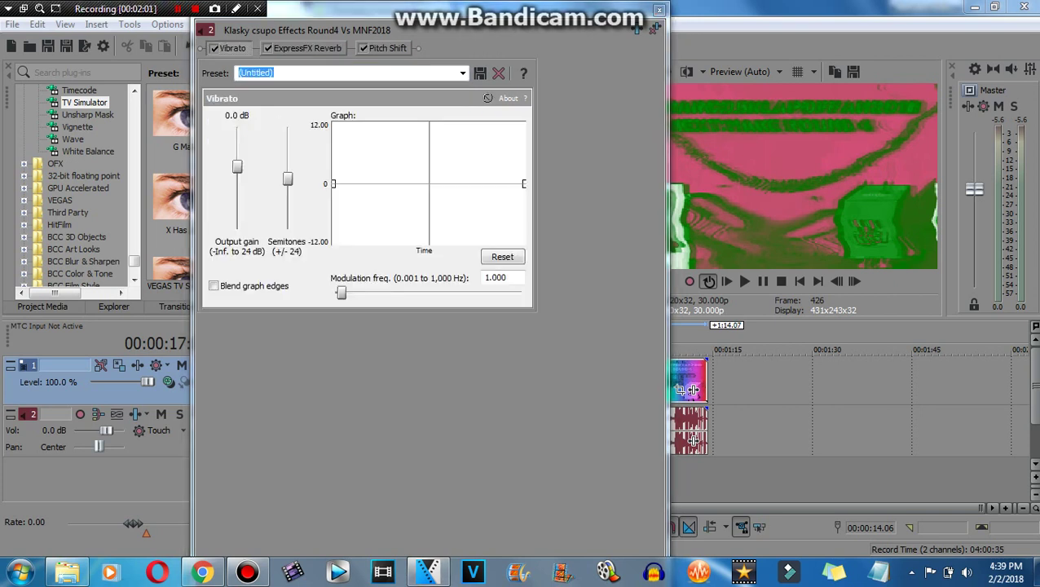
Step: Apply the Melon TV preset to both Vibrato and ExpressFX Reverb on the third clip's audio, and play the clip back
left_click(463, 72)
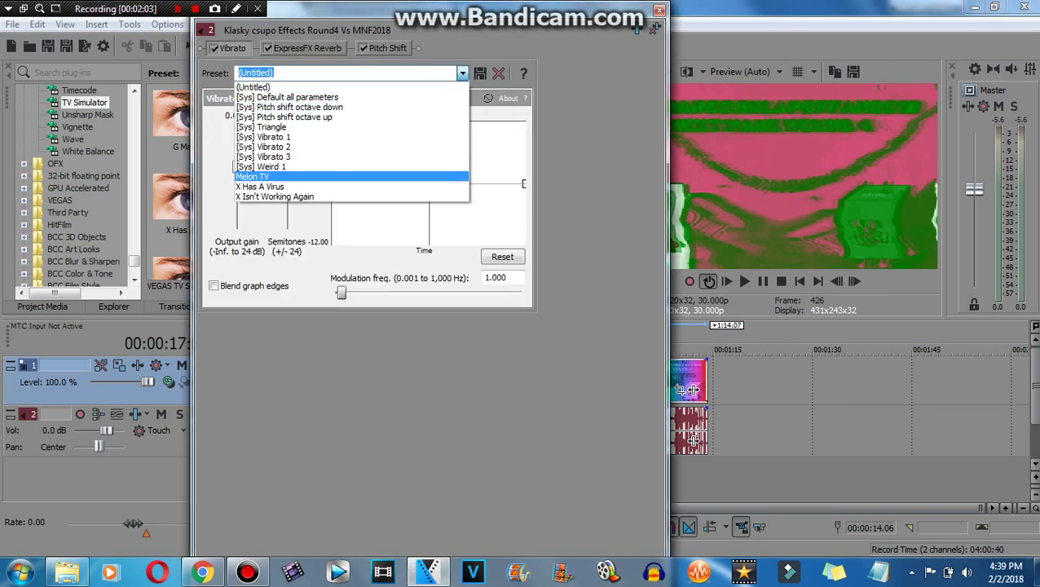
left_click(277, 173)
left_click(307, 47)
left_click(396, 72)
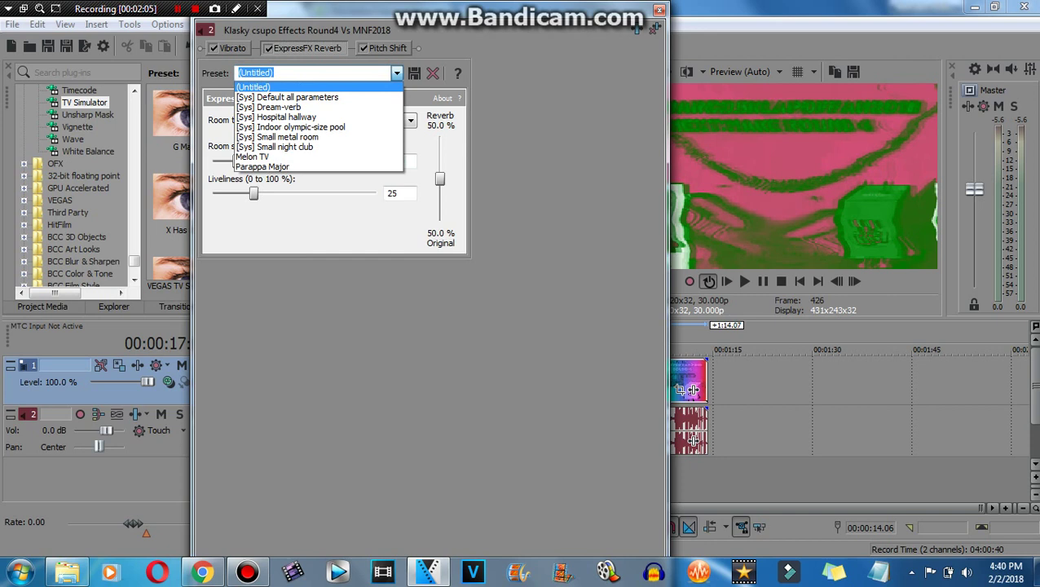
key("Down")
key("Return")
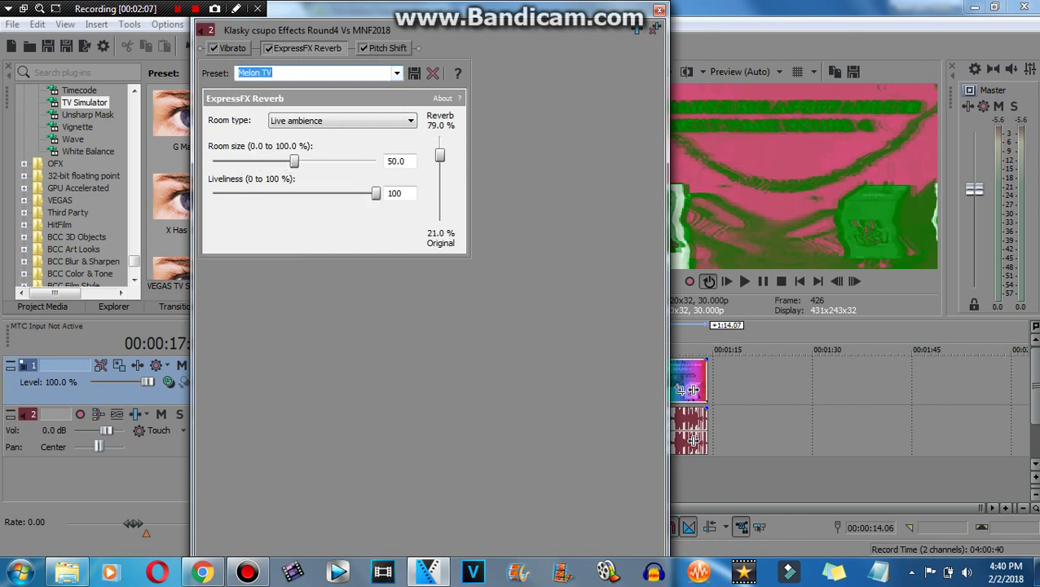
left_click(387, 48)
left_click(659, 10)
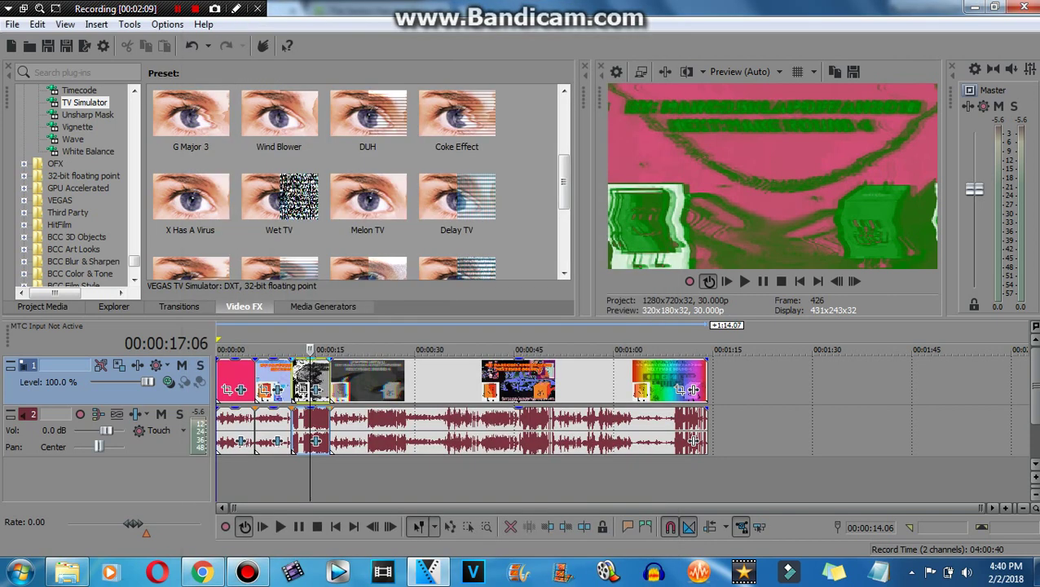
left_click(744, 280)
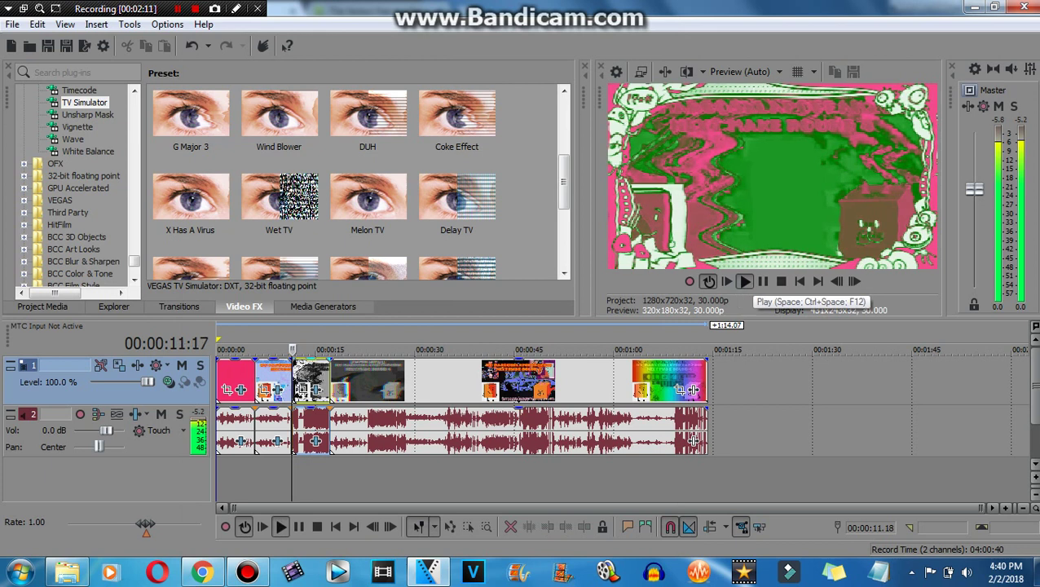
left_click(763, 281)
Step: Split the remaining long clip, video and audio, at 00:00:22.24 to separate the fourth section
left_click(332, 396)
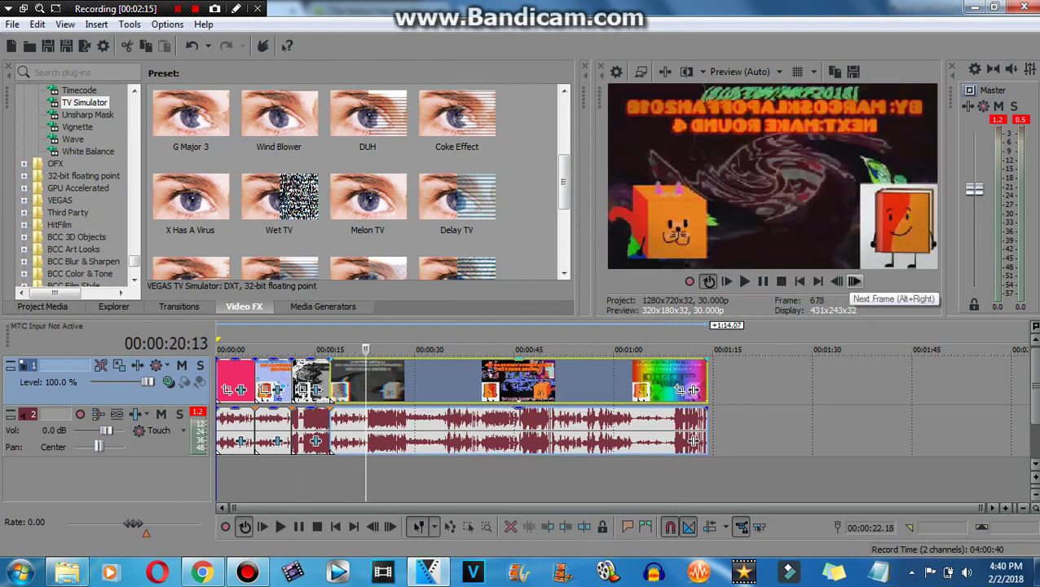
left_click(836, 280)
left_click(836, 281)
left_click(836, 281)
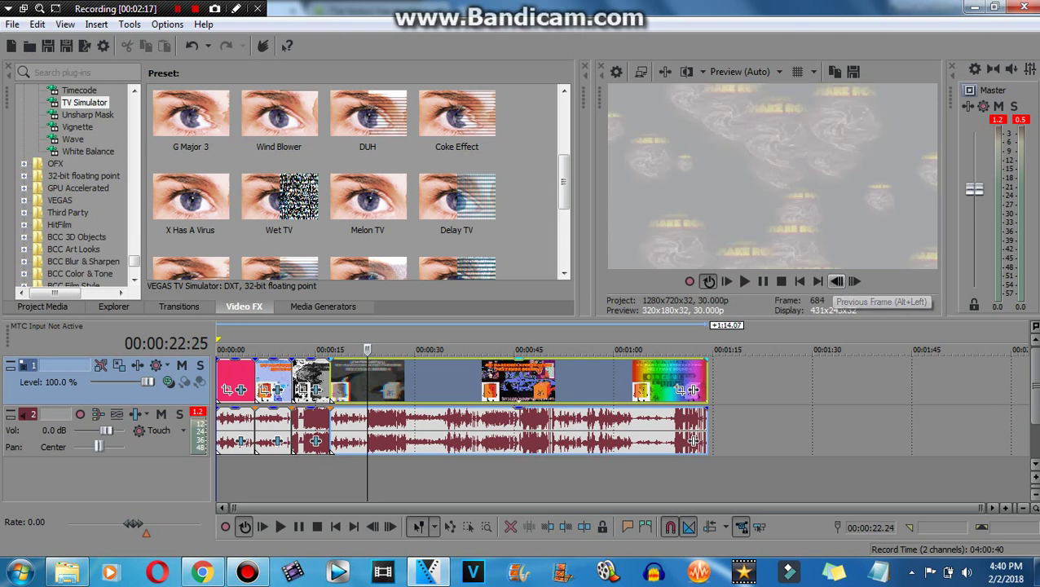
left_click(837, 280)
left_click(836, 281)
right_click(511, 381)
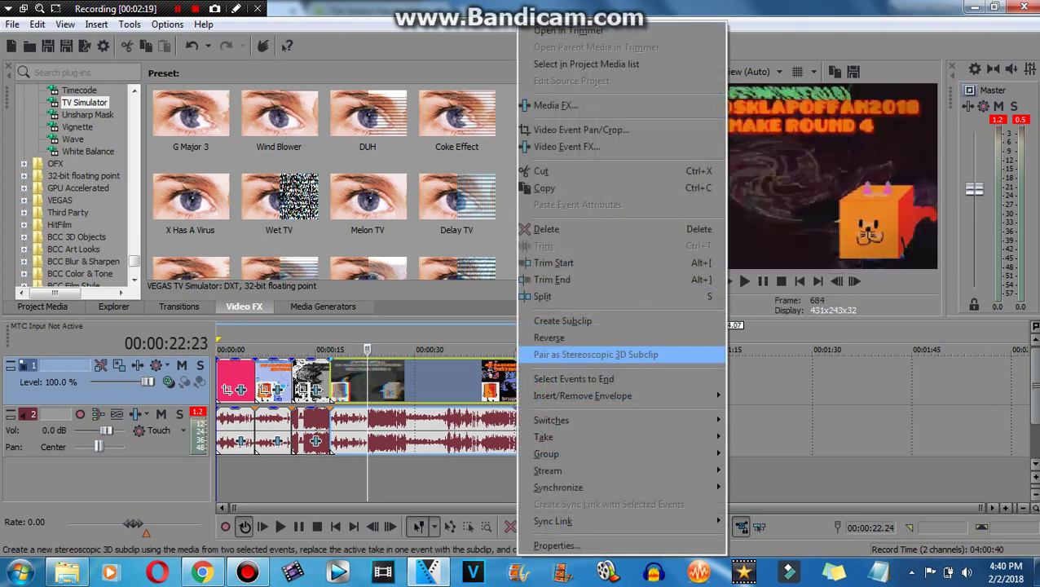
left_click(521, 295)
Step: Apply the TV Simulator preset Delay TV to the fourth video clip
left_click_drag(457, 195, 537, 381)
left_click(684, 59)
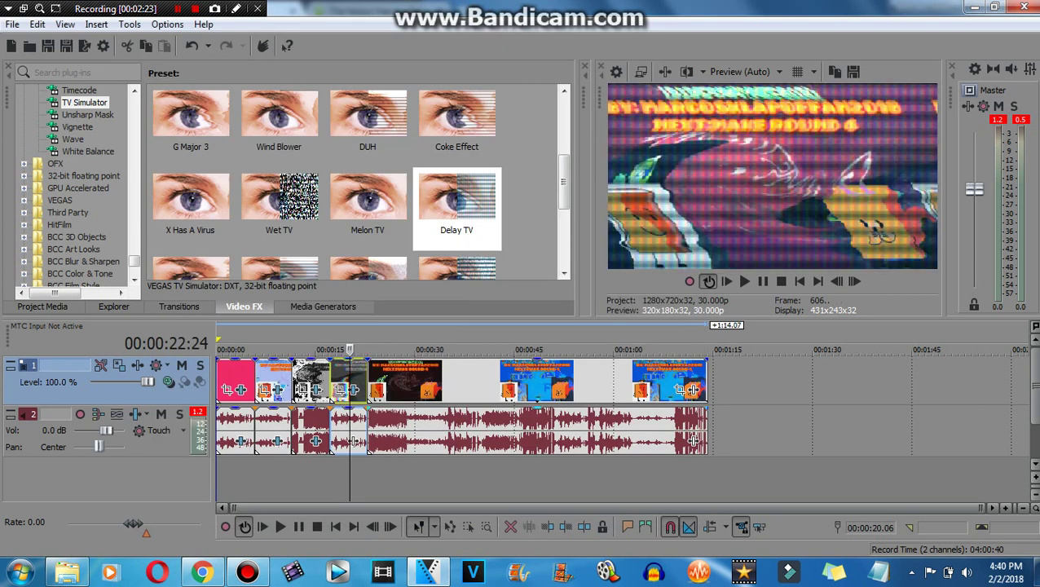
Step: Add ExpressFX Chorus with the Delay TV preset to the fourth clip's audio, and play the clip back
left_click(353, 441)
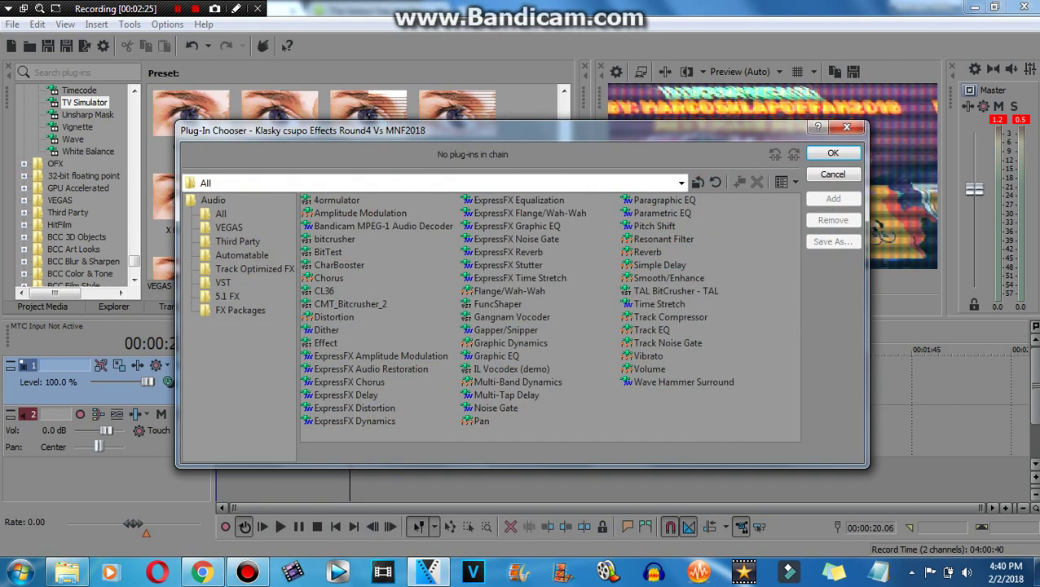
double_click(349, 382)
key("Return")
key("alt+Down")
key("Down")
key("Down")
key("Down")
key("Down")
key("Down")
key("Down")
key("Down")
key("Down")
key("Down")
key("Down")
key("Down")
key("Down")
key("Down")
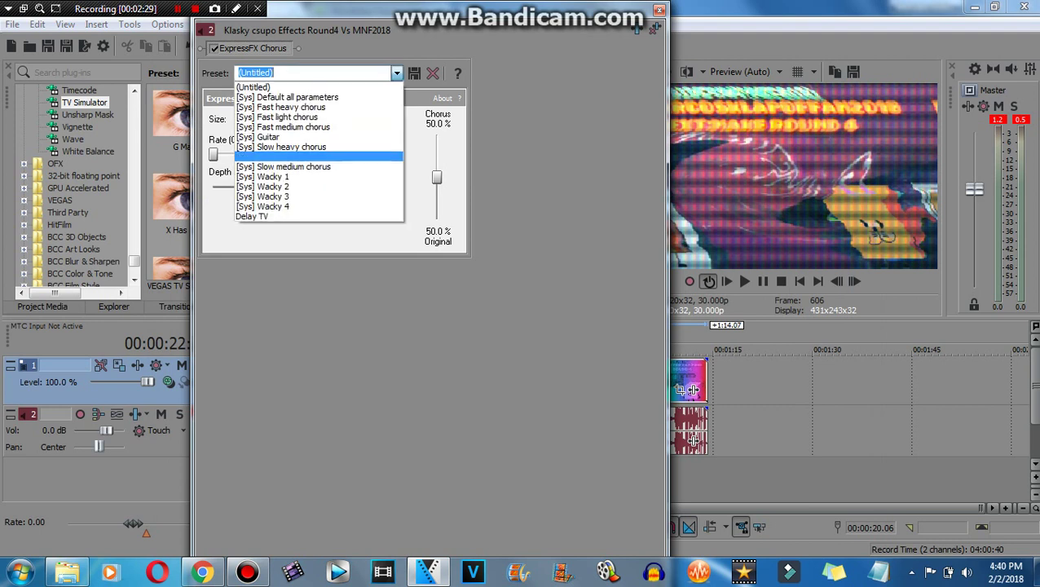
key("Return")
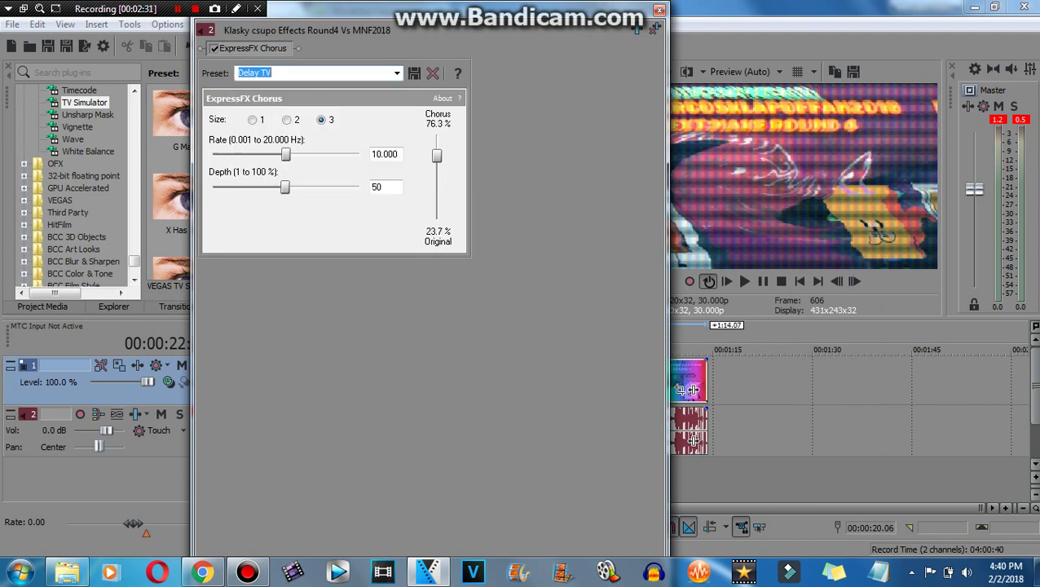
left_click(659, 10)
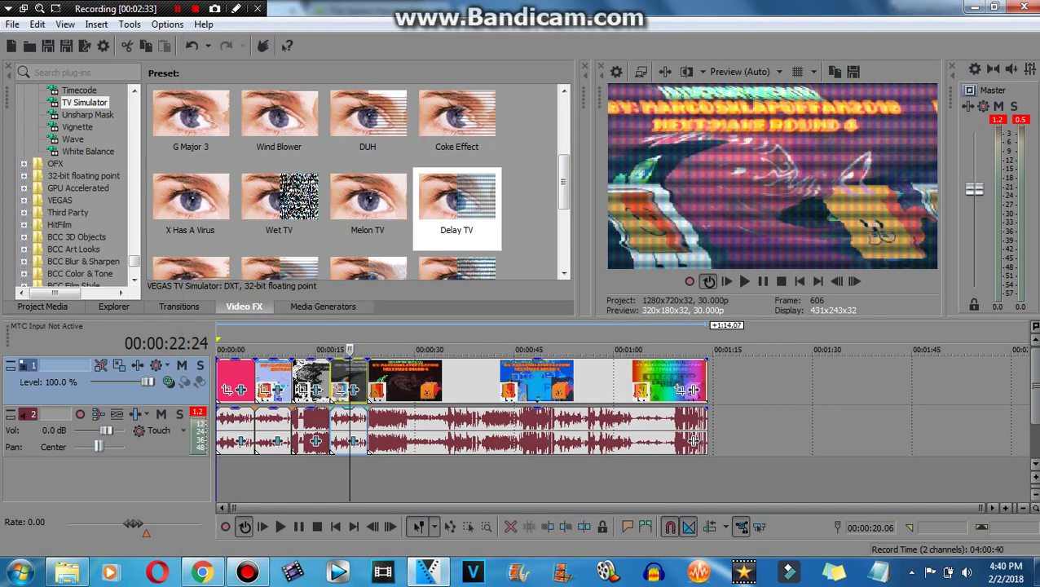
left_click_drag(348, 349, 330, 348)
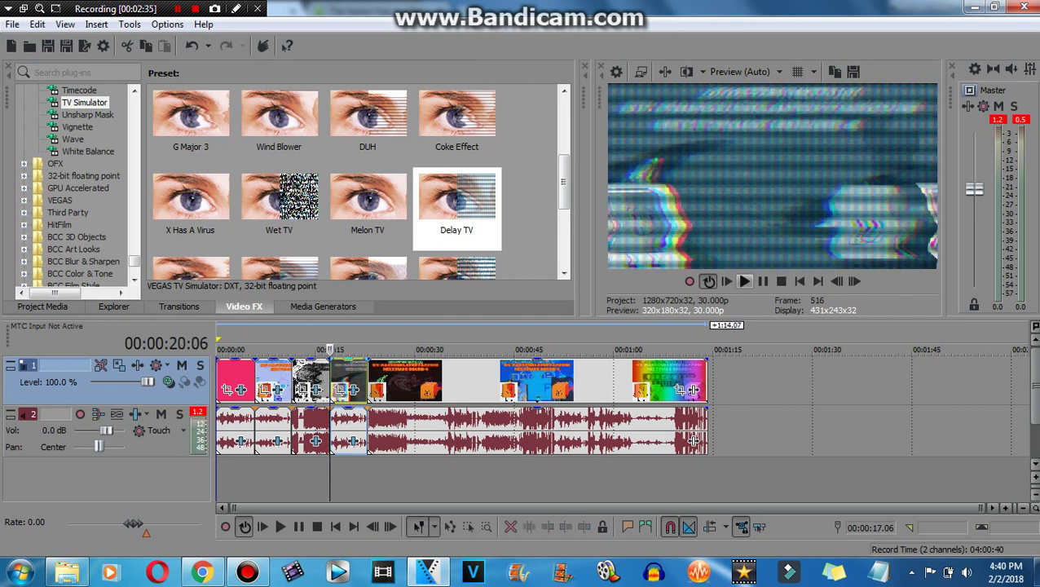
key("space")
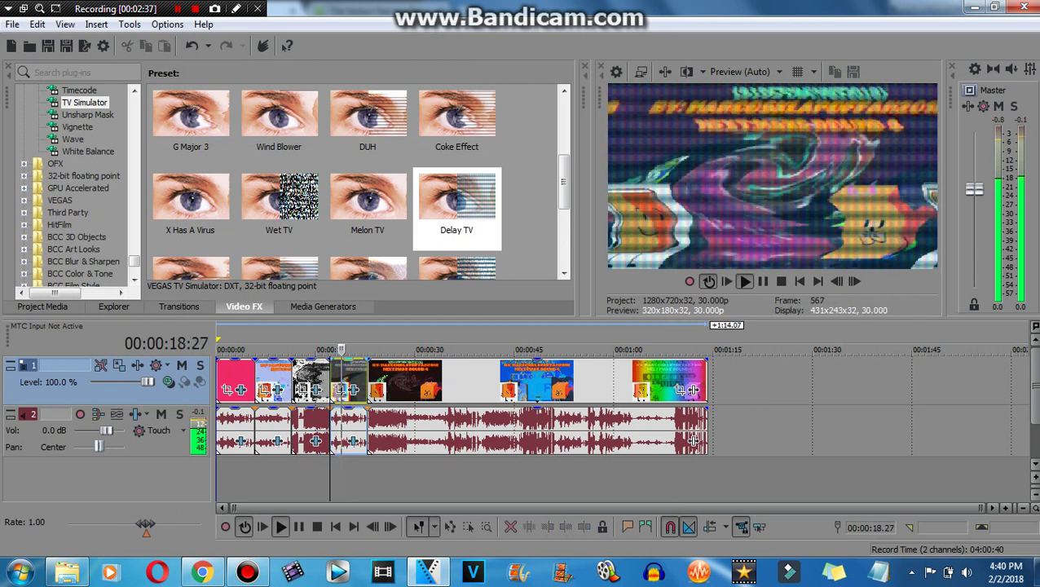
Step: Split the remaining long clip, video and audio, at 00:00:28.18 to separate the fifth section
left_click(387, 383)
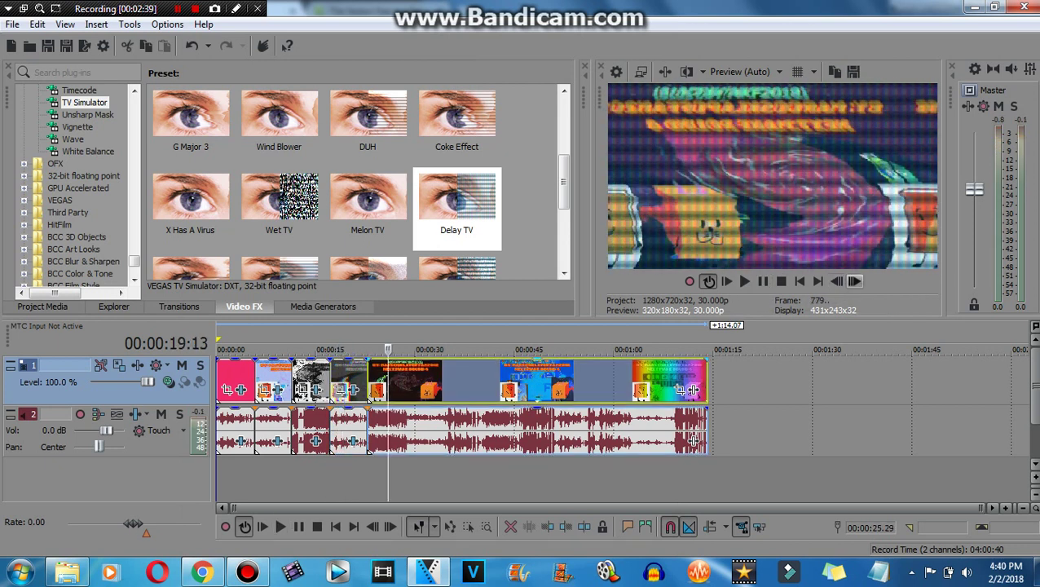
left_click(854, 280)
left_click_drag(854, 280, 836, 280)
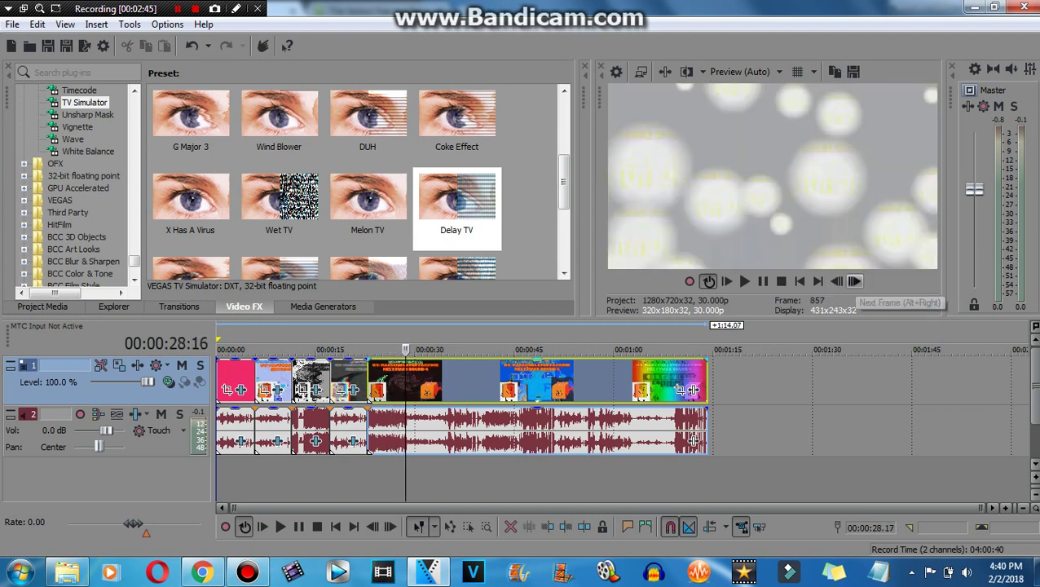
right_click(514, 380)
left_click(538, 294)
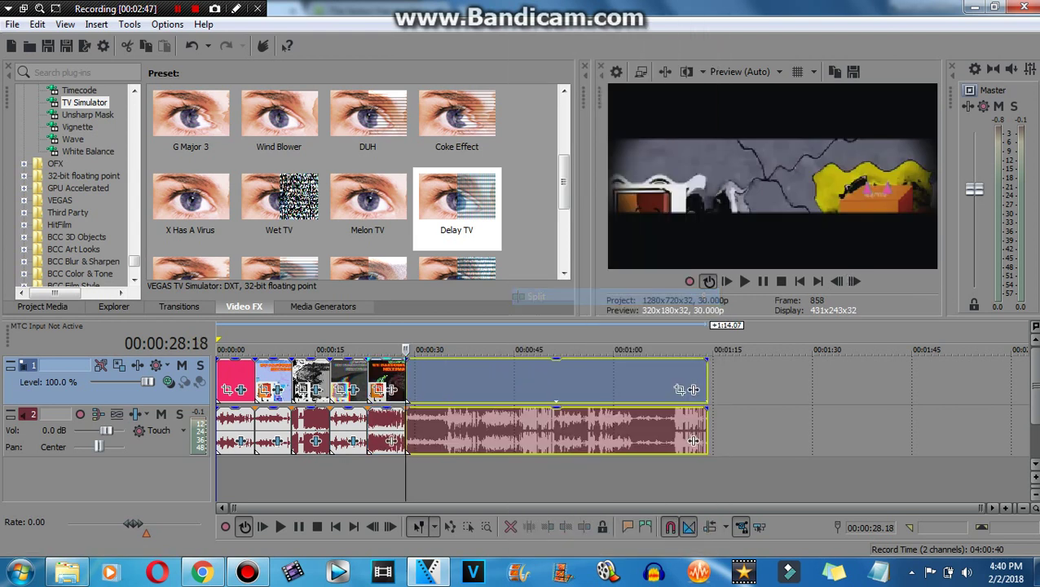
Step: Add the Wave effect with the Reset to None preset to the fifth video clip
left_click(386, 380)
left_click(73, 138)
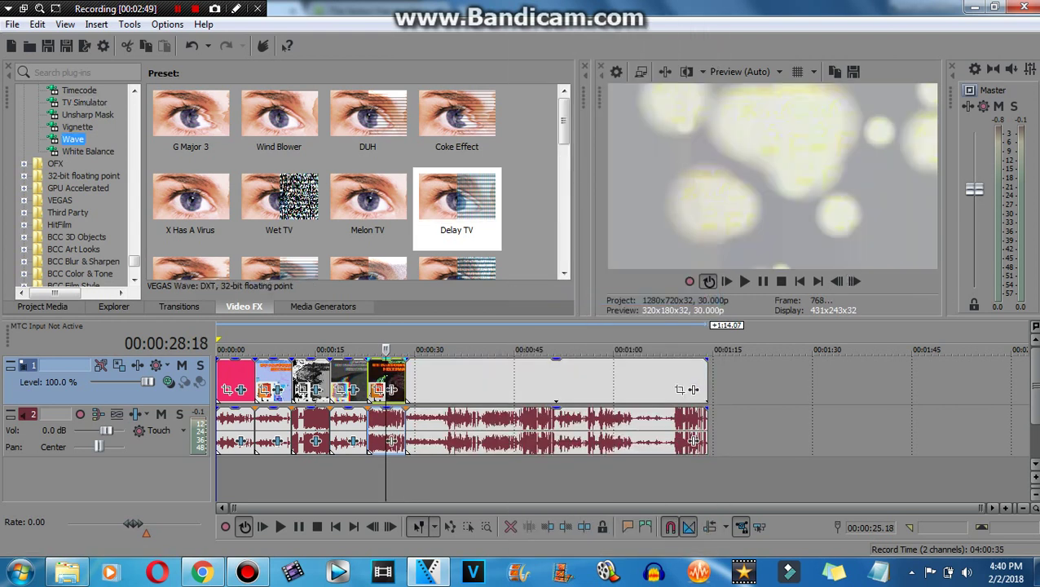
scroll(457, 204, "down", 4)
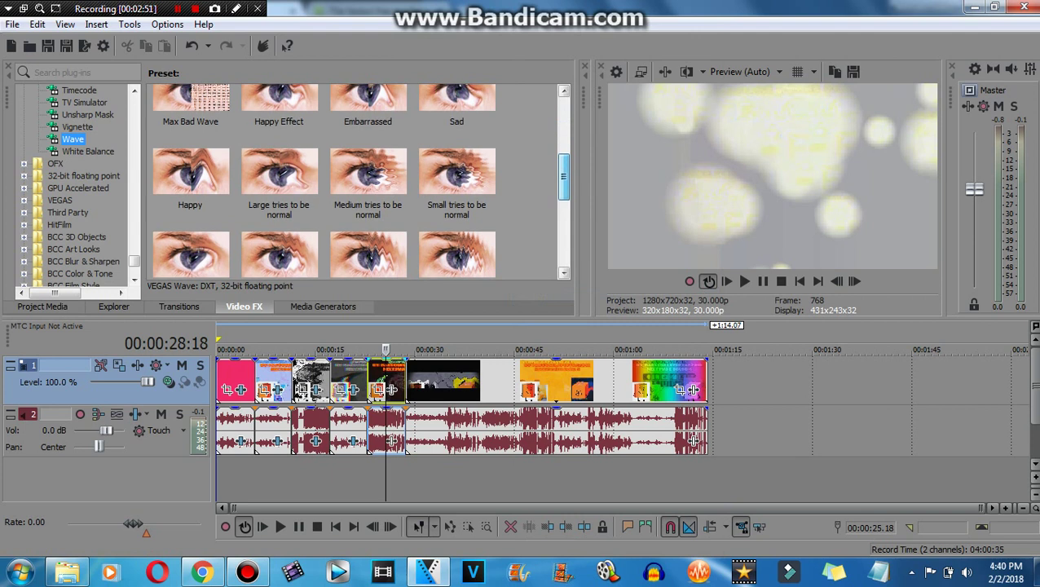
scroll(361, 182, "up", 1)
scroll(360, 182, "up", 3)
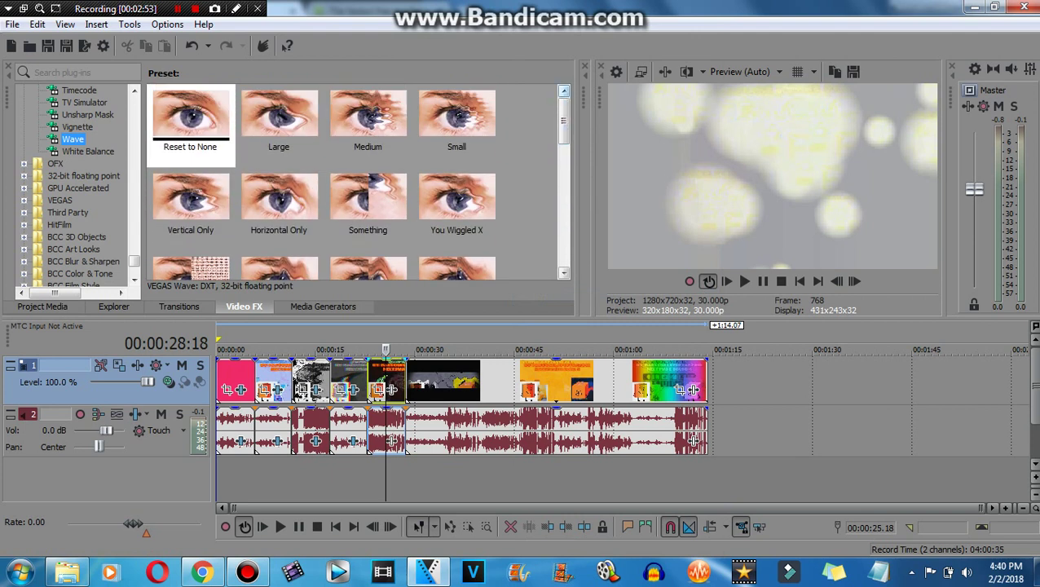
left_click_drag(190, 128, 385, 380)
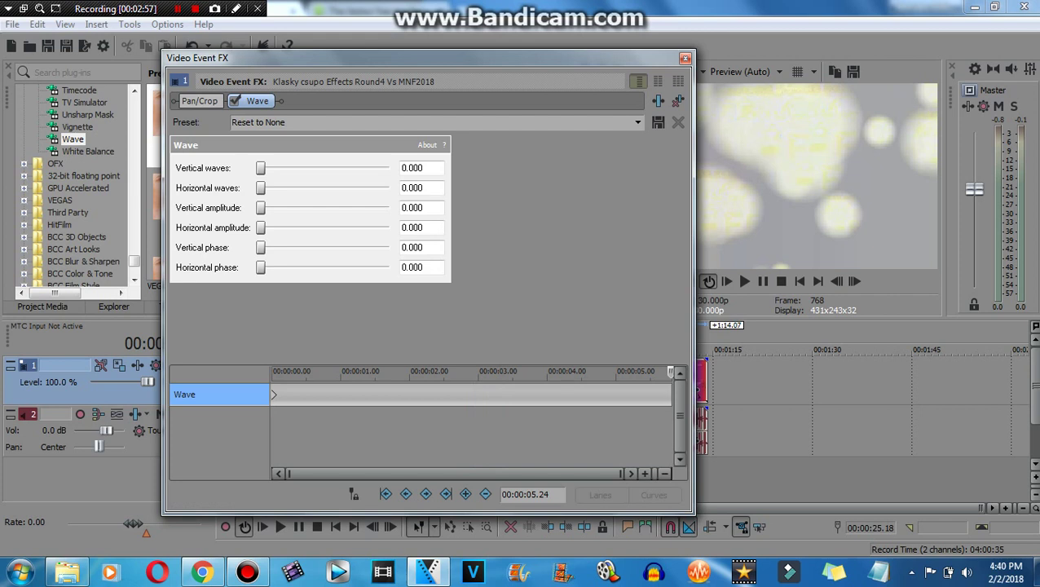
Step: Keyframe the fifth clip's Wave effect to the Max Bad Wave preset at 00:00:05.24, the end of the clip
left_click(432, 122)
left_click(342, 219)
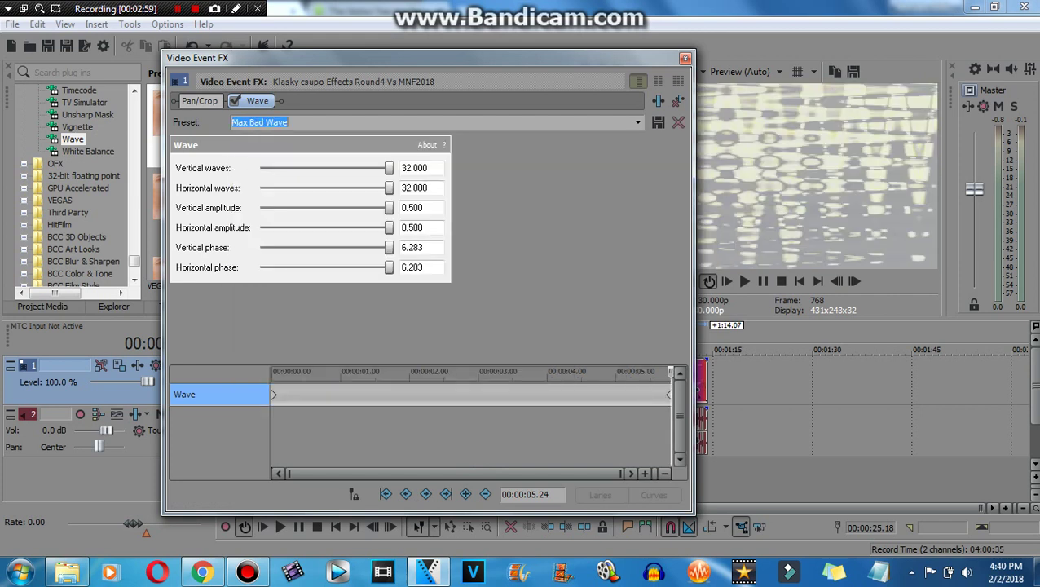
key("Escape")
Step: Add Vibrato to the fifth clip's audio, lower the start of its graph to about -12 semitones, and play the clip back
left_click(392, 440)
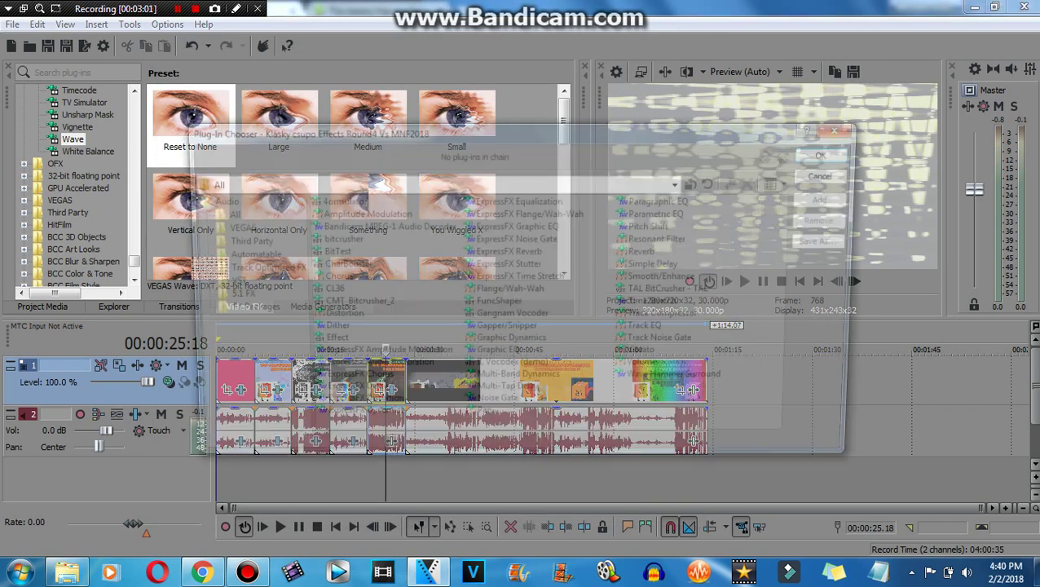
double_click(648, 356)
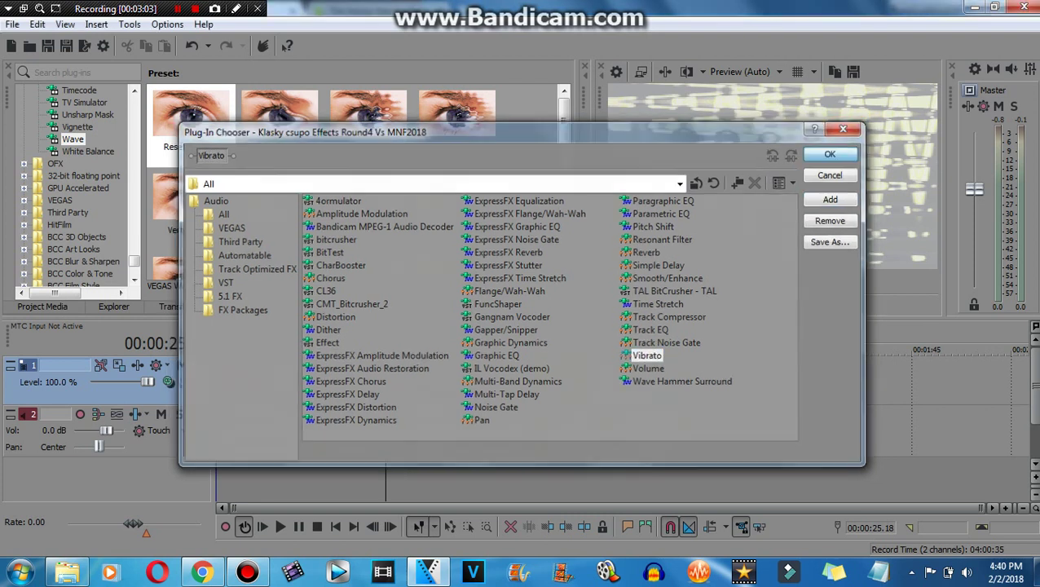
left_click(832, 153)
left_click_drag(333, 183, 333, 242)
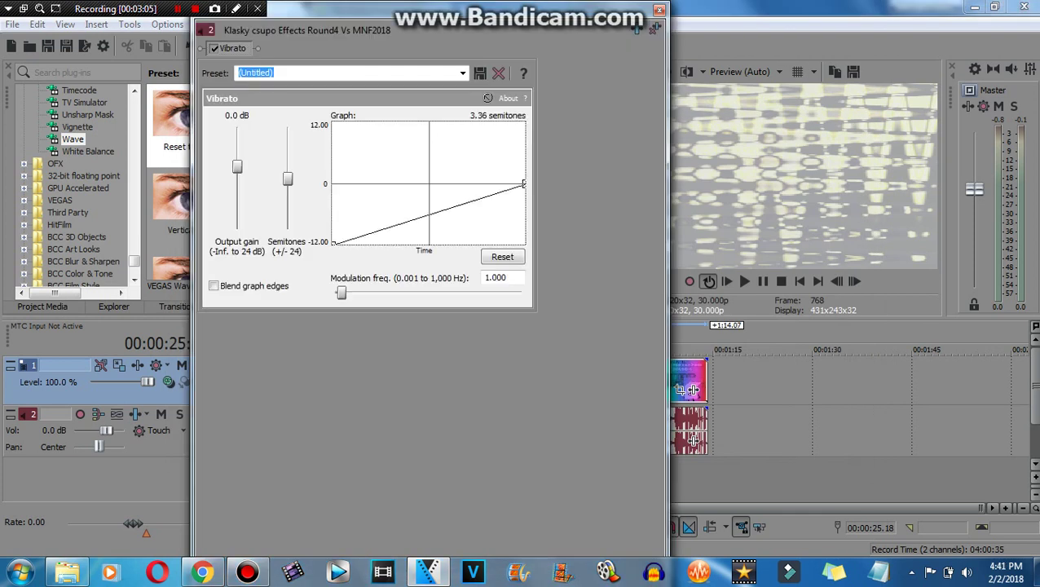
left_click(659, 9)
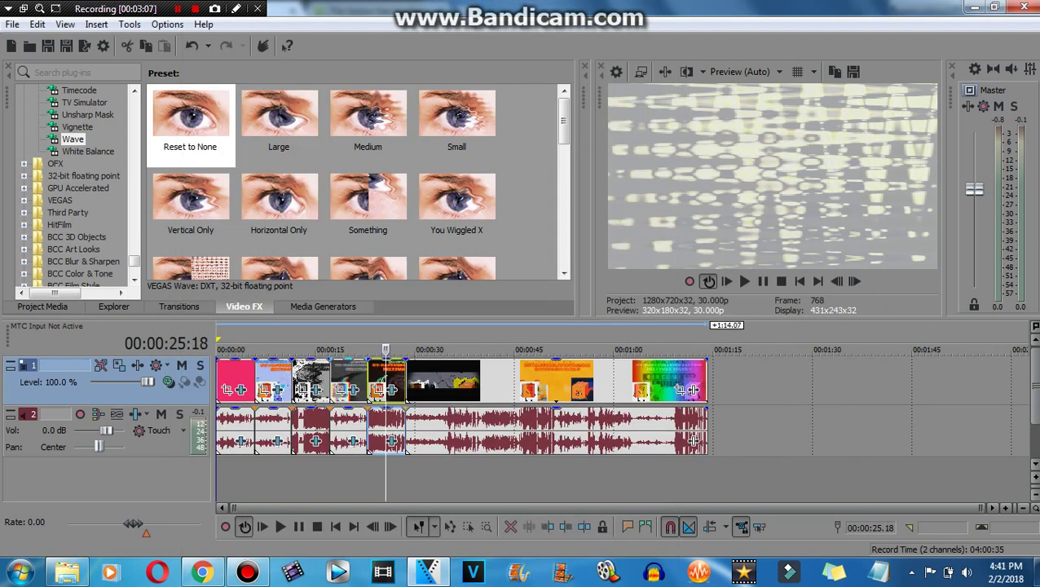
left_click(367, 349)
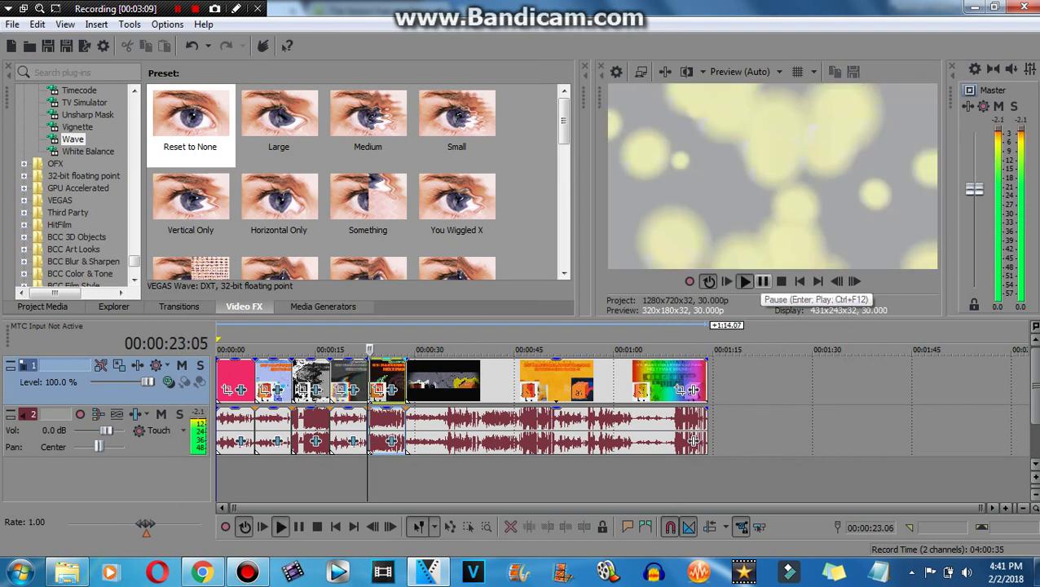
Step: Split the remaining long clip, video and audio, at 00:00:34.07 to separate the sixth section
left_click(427, 383)
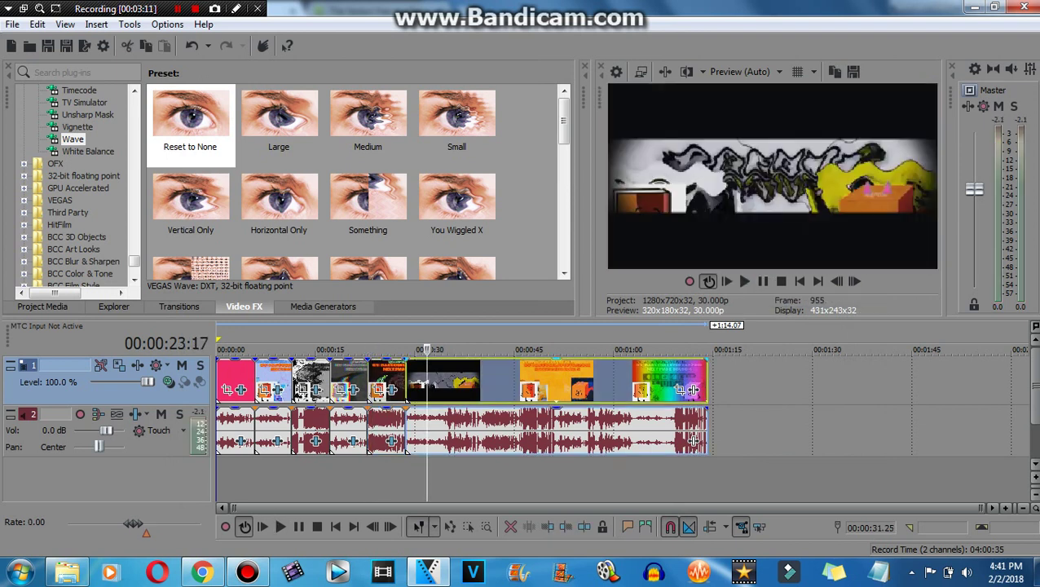
key("space")
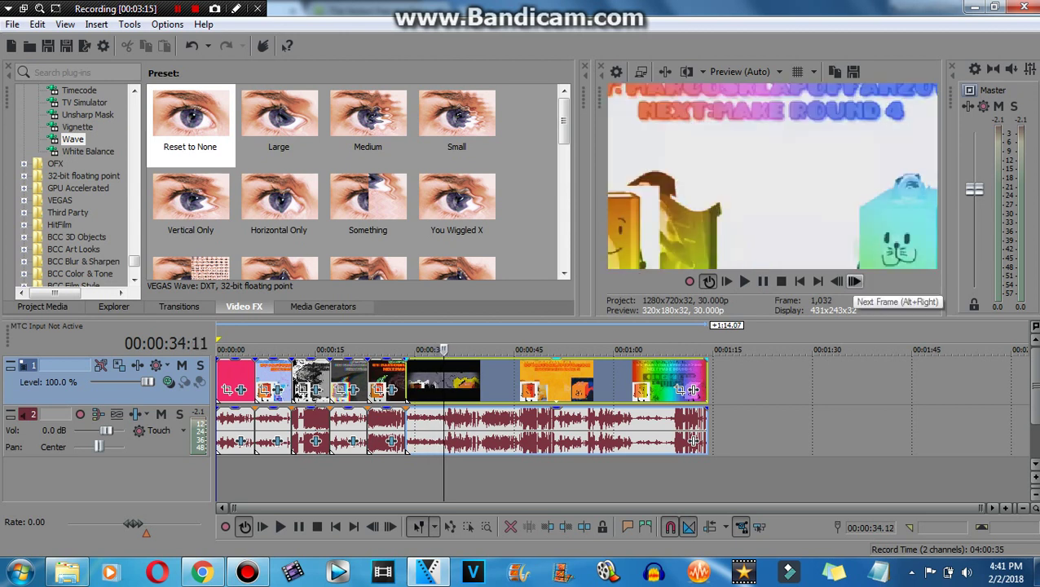
left_click(836, 280)
left_click(837, 281)
left_click(854, 280)
right_click(503, 383)
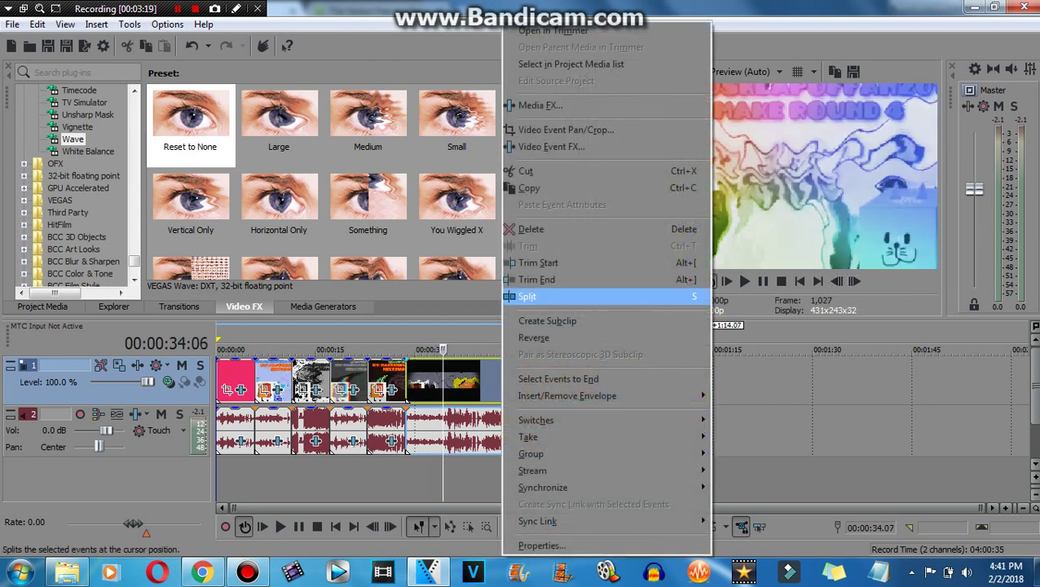
left_click(538, 294)
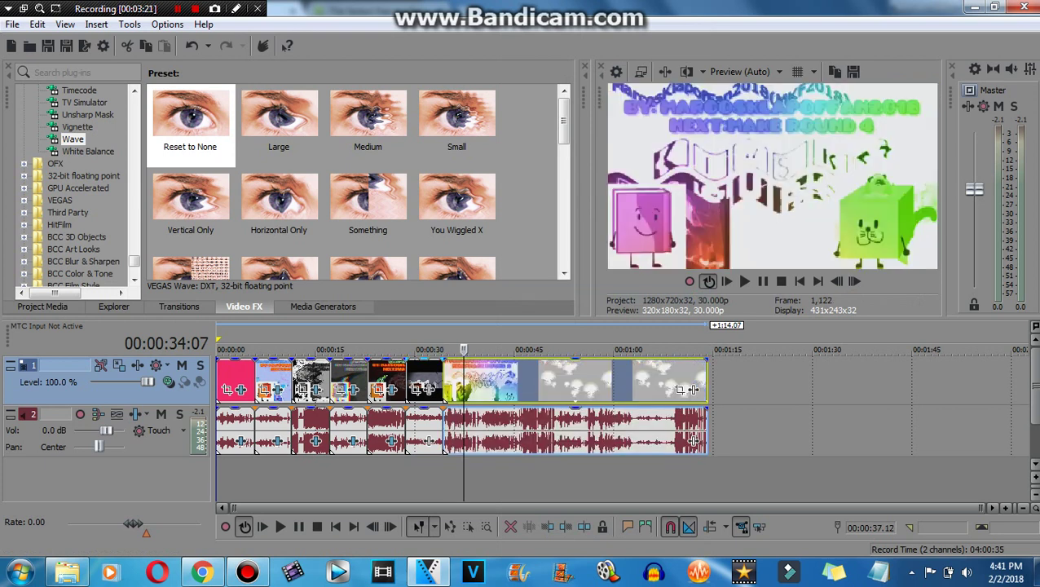
Step: Add the Gradient Map effect with the PowerCityNight preset to the sixth video clip
left_click(423, 382)
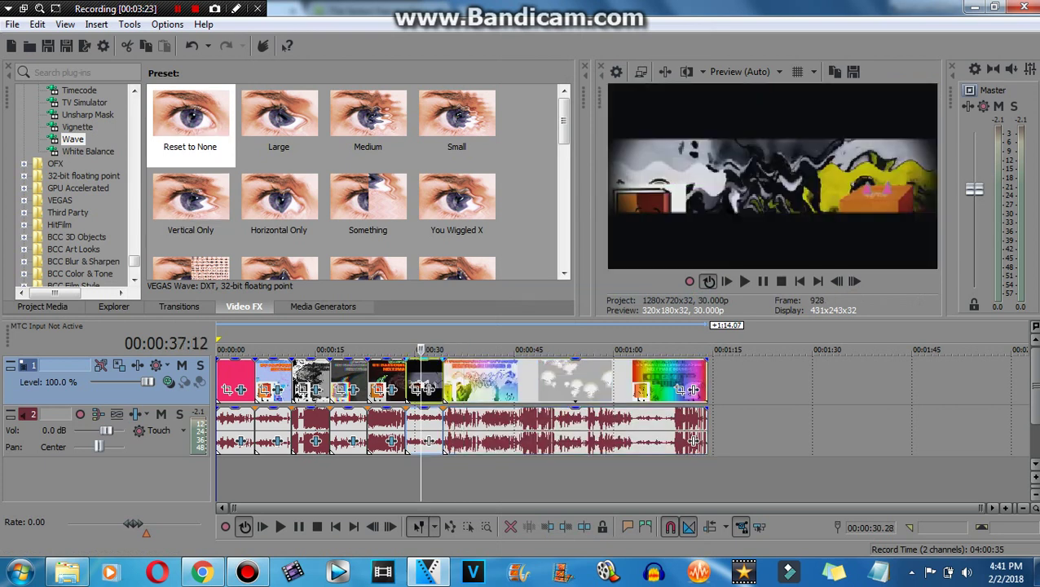
scroll(77, 188, "up", 10)
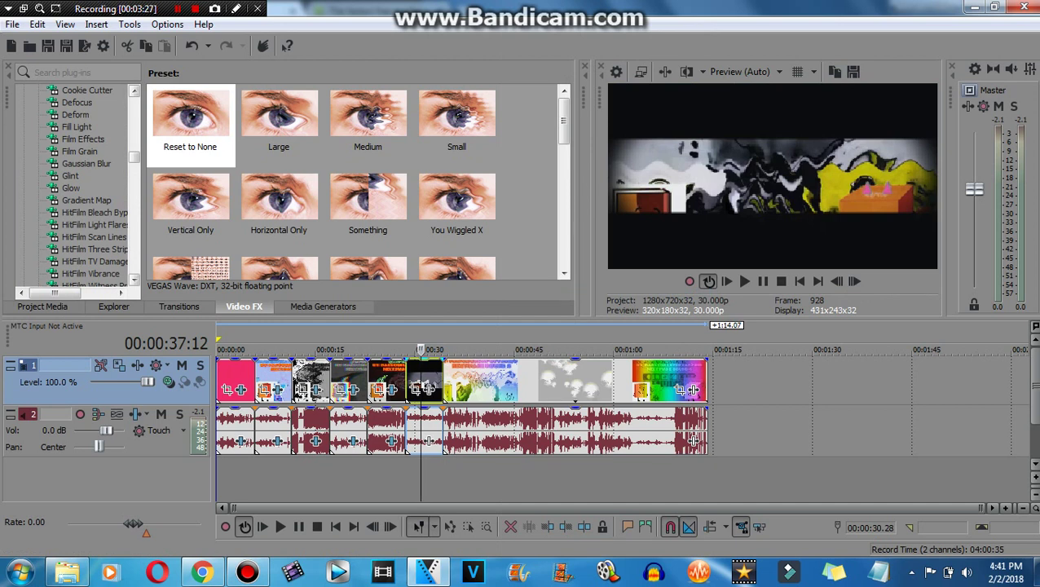
left_click(86, 199)
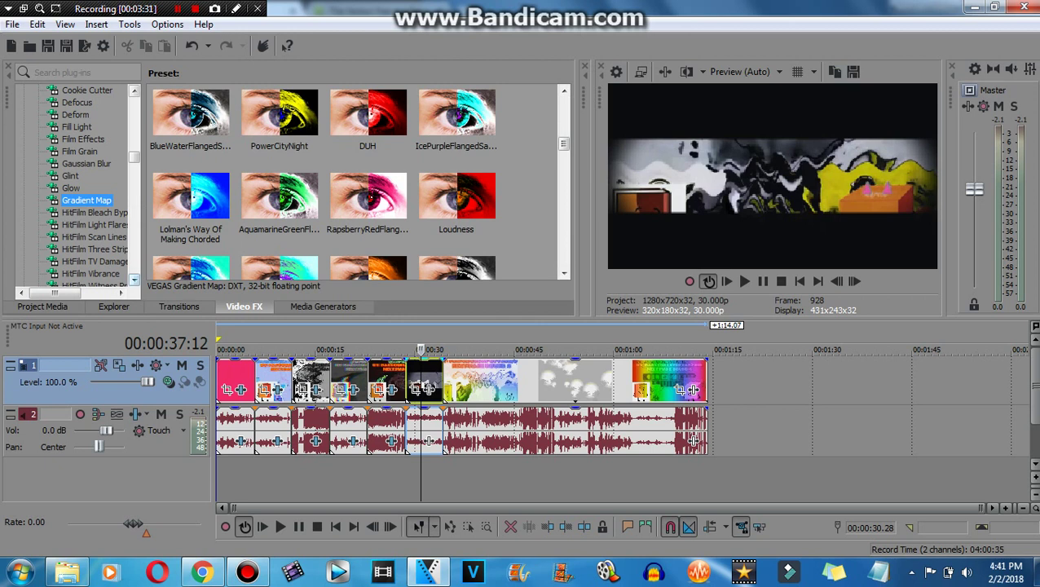
left_click(280, 114)
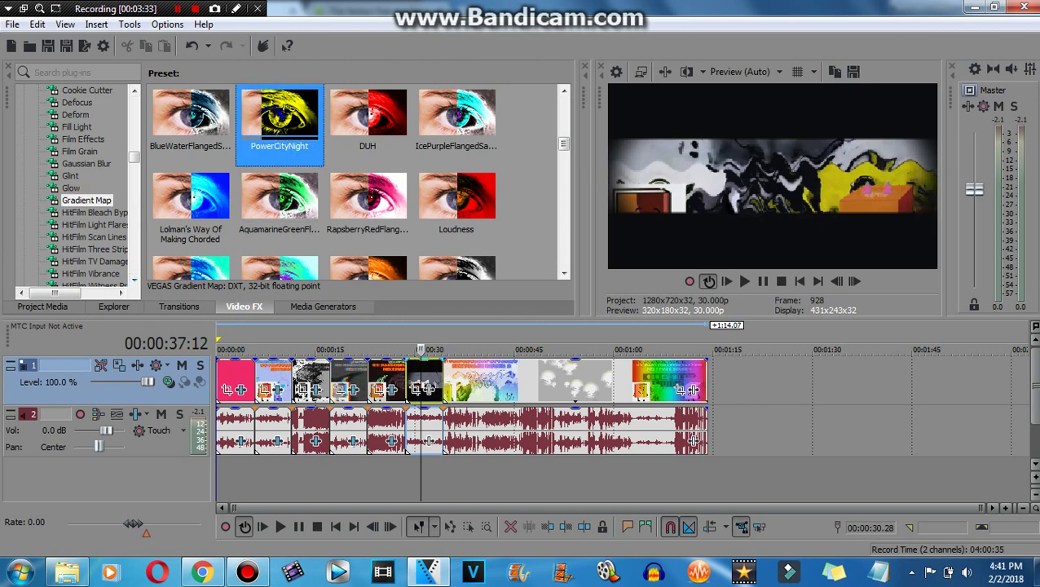
left_click_drag(279, 114, 423, 380)
key("Escape")
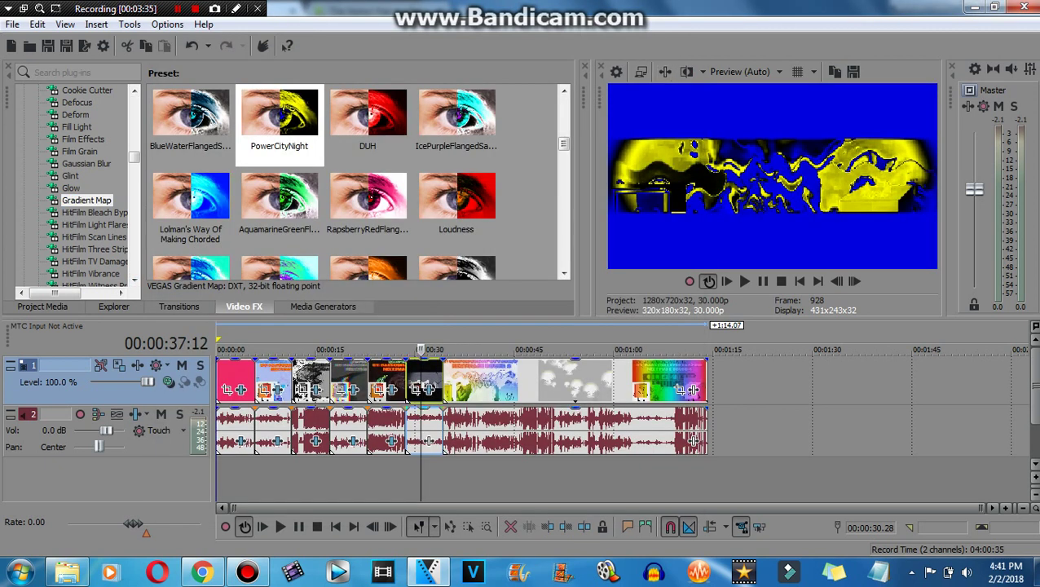
Step: Add IL Vocodex (demo) with its Power preset to the sixth clip's audio and play the clip back
left_click(429, 441)
double_click(511, 368)
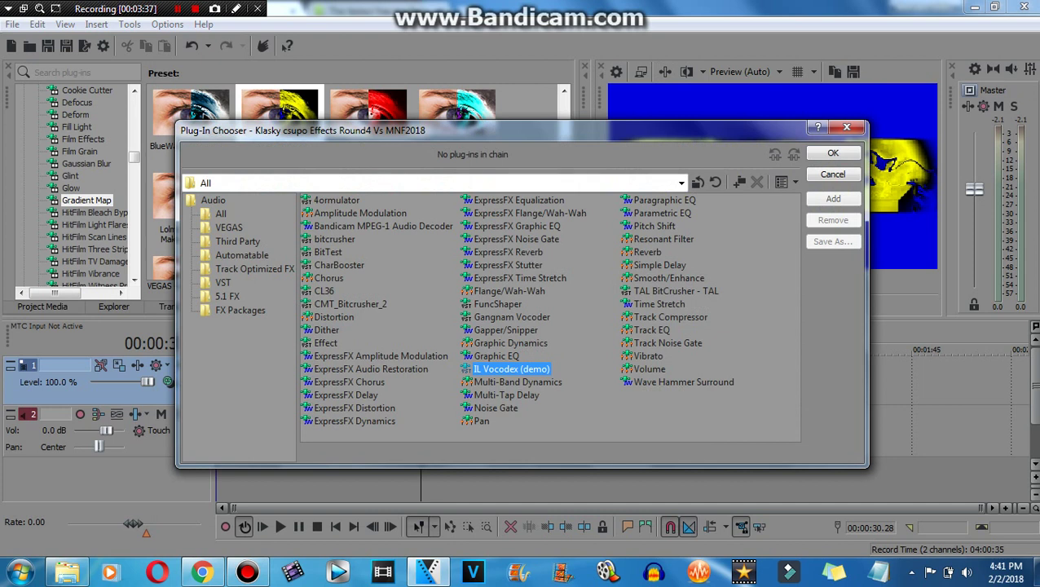
key("Return")
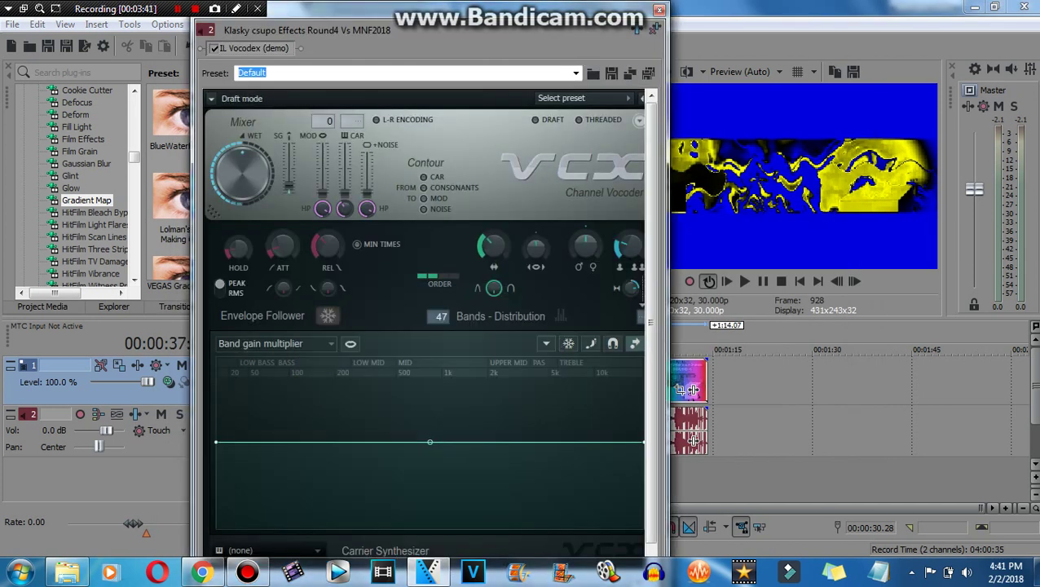
left_click(561, 98)
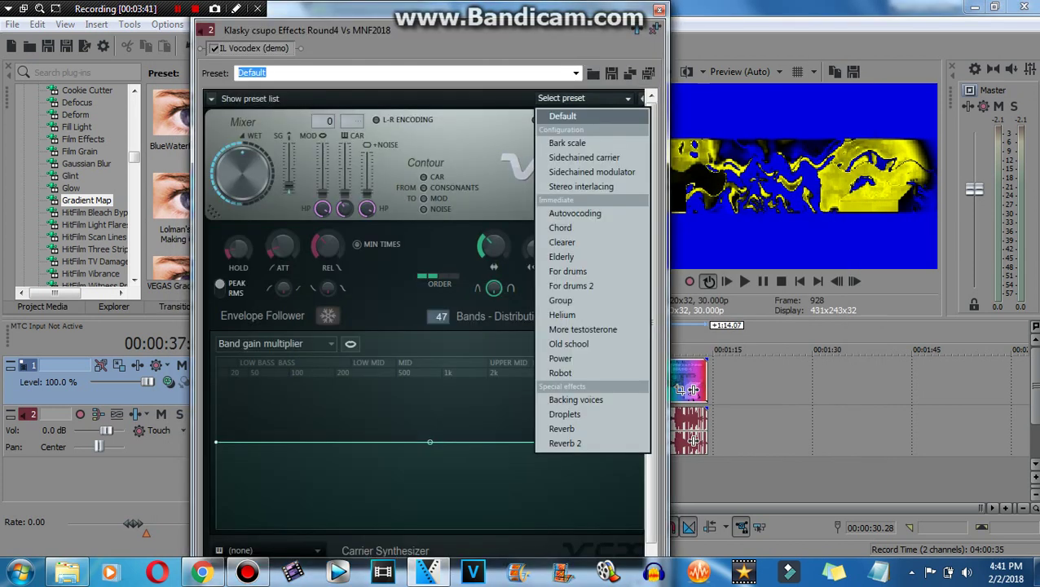
left_click(570, 359)
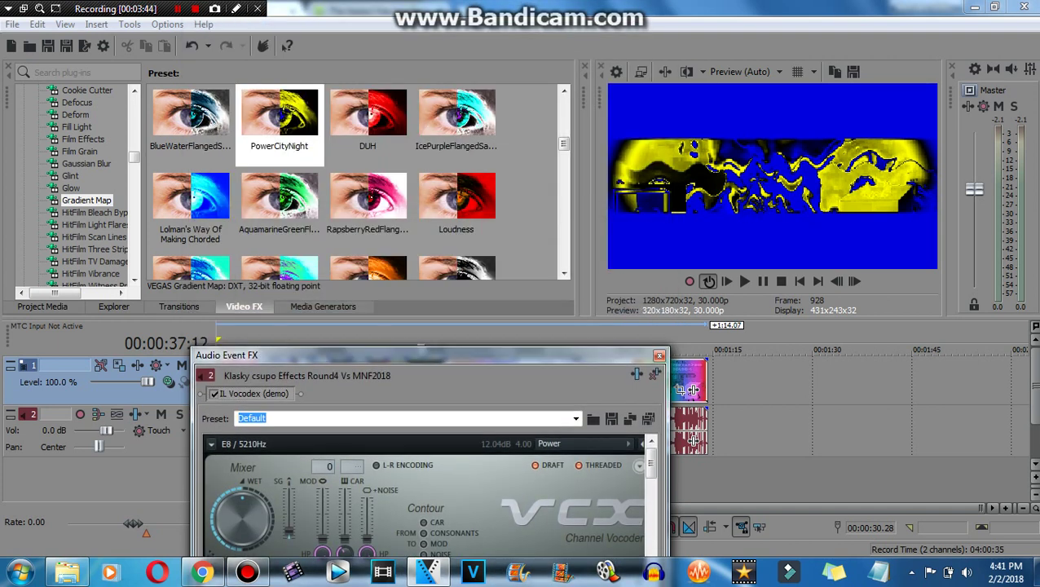
left_click_drag(200, 308, 200, 133)
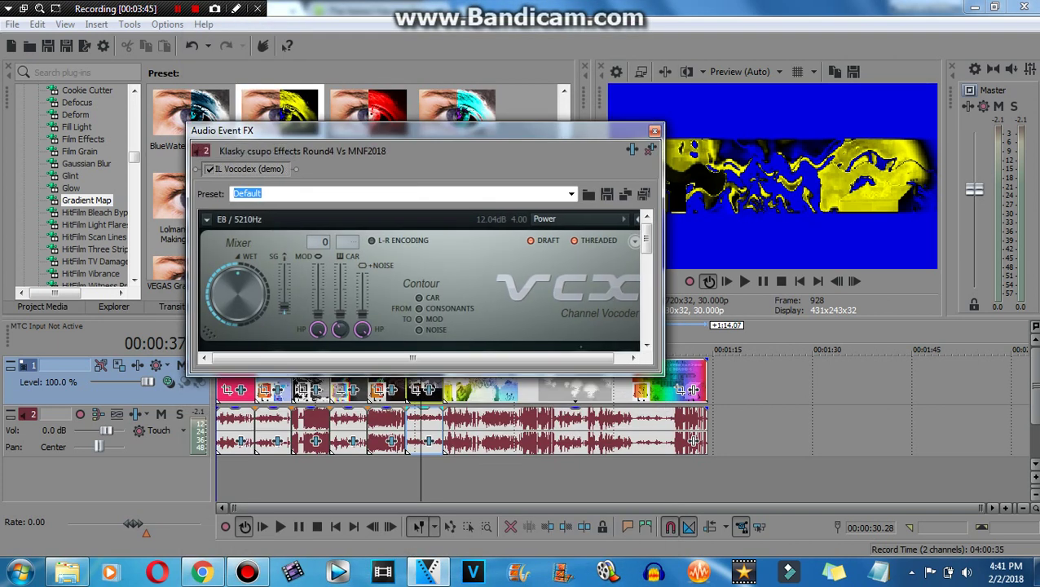
scroll(424, 281, "down", 5)
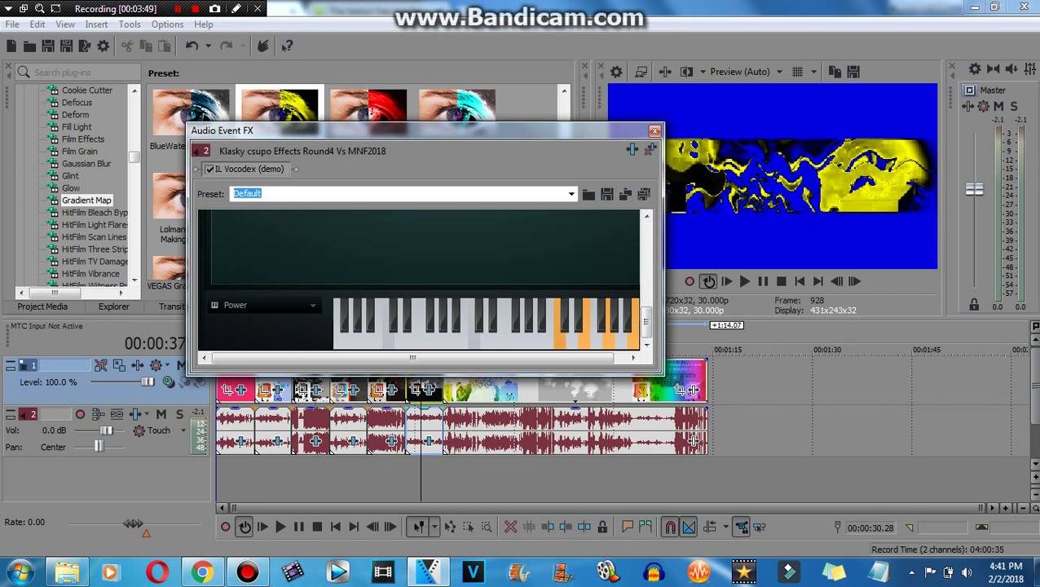
key("Escape")
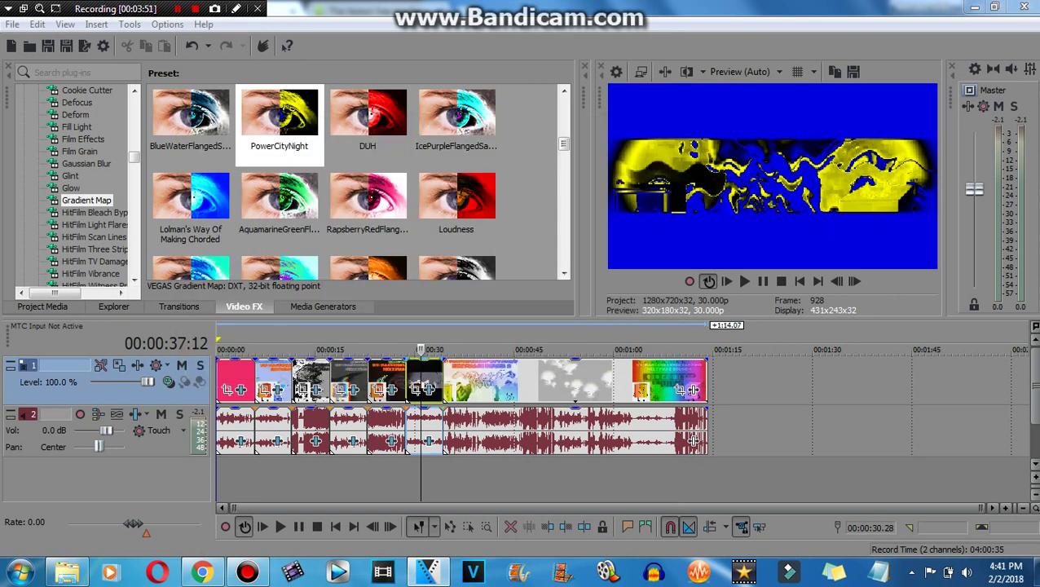
left_click(405, 351)
key("space")
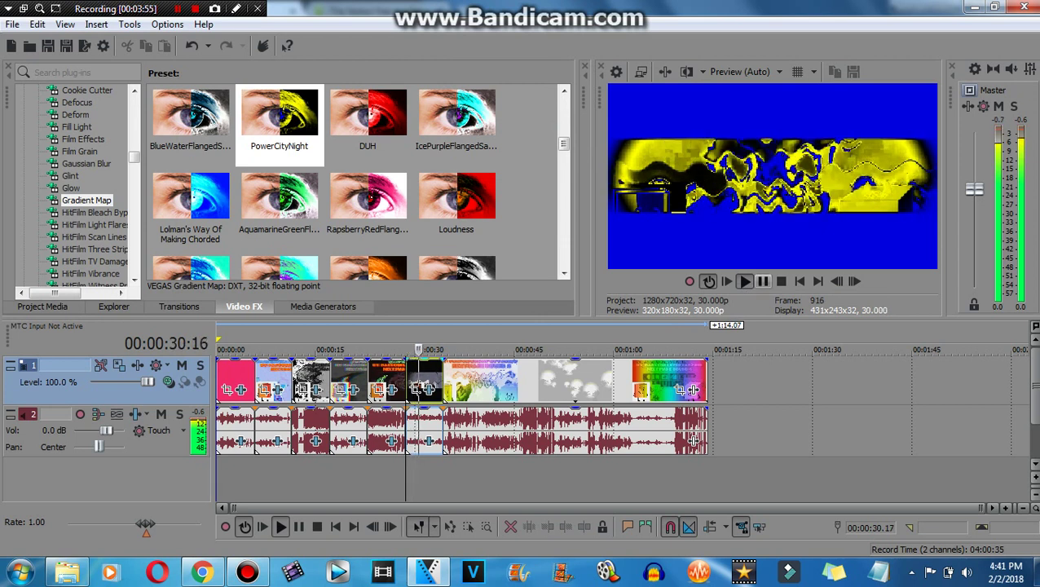
left_click(763, 280)
Step: Split the remaining long clip, video and audio, at 00:00:40.02 to separate the seventh section
left_click_drag(423, 351, 476, 351)
left_click(854, 281)
left_click(855, 281)
left_click(854, 280)
left_click(855, 280)
left_click(854, 280)
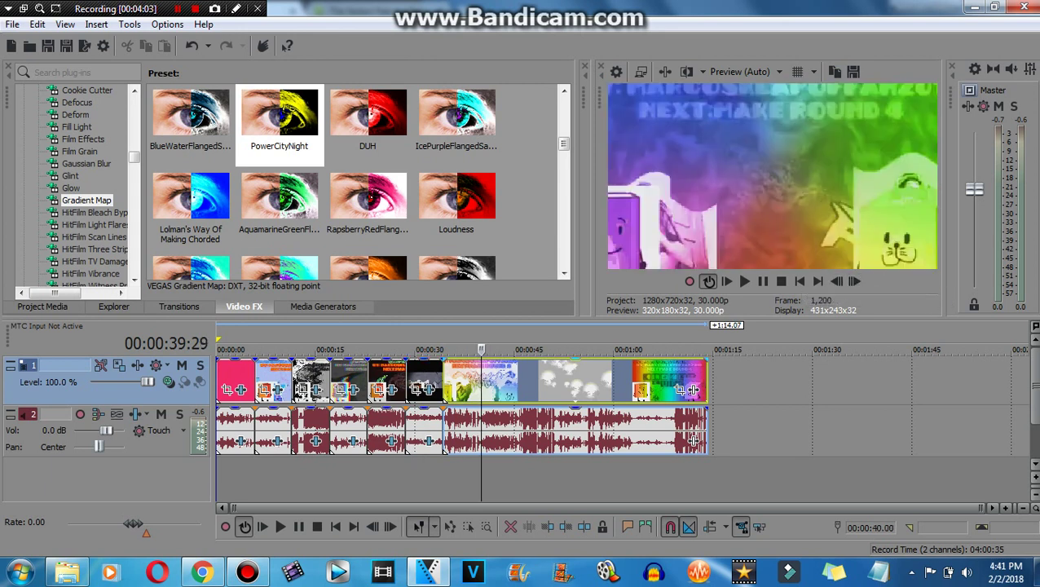
right_click(526, 379)
left_click(571, 296)
key("Right")
key("Right")
Step: Add the Gradient Map effect with the Autovocoding preset to the seventh video clip
scroll(279, 123, "down", 3)
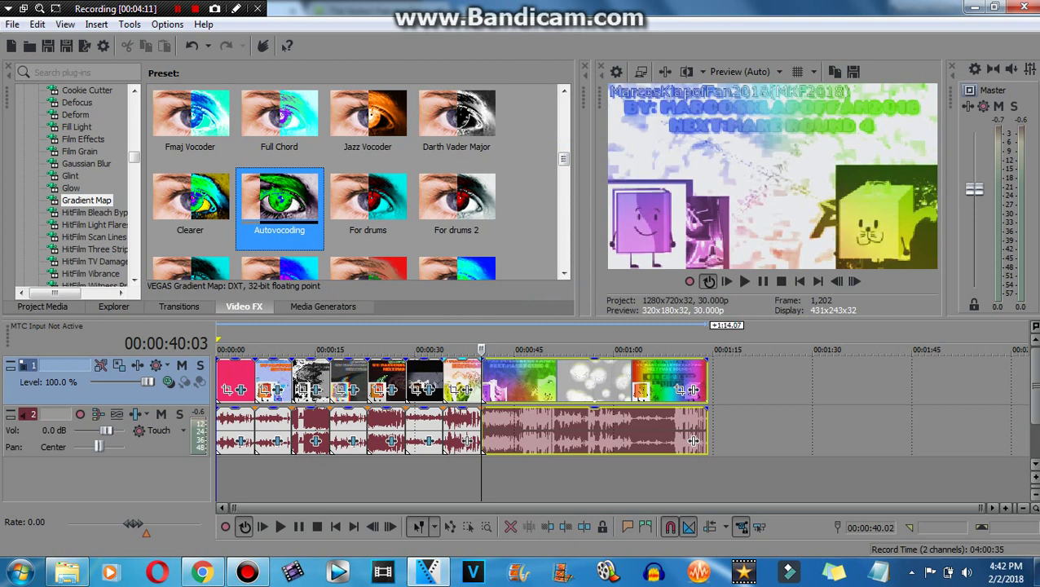
left_click_drag(280, 203, 595, 383)
key("Escape")
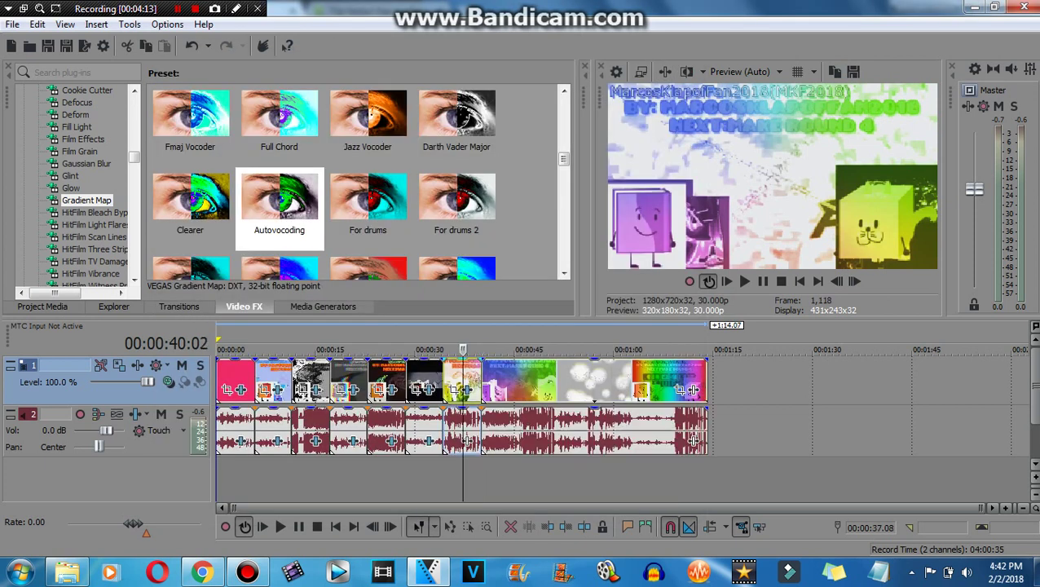
Step: Add IL Vocodex (demo) with its Autovocoding preset to the seventh clip's audio and play the clip back
left_click(465, 440)
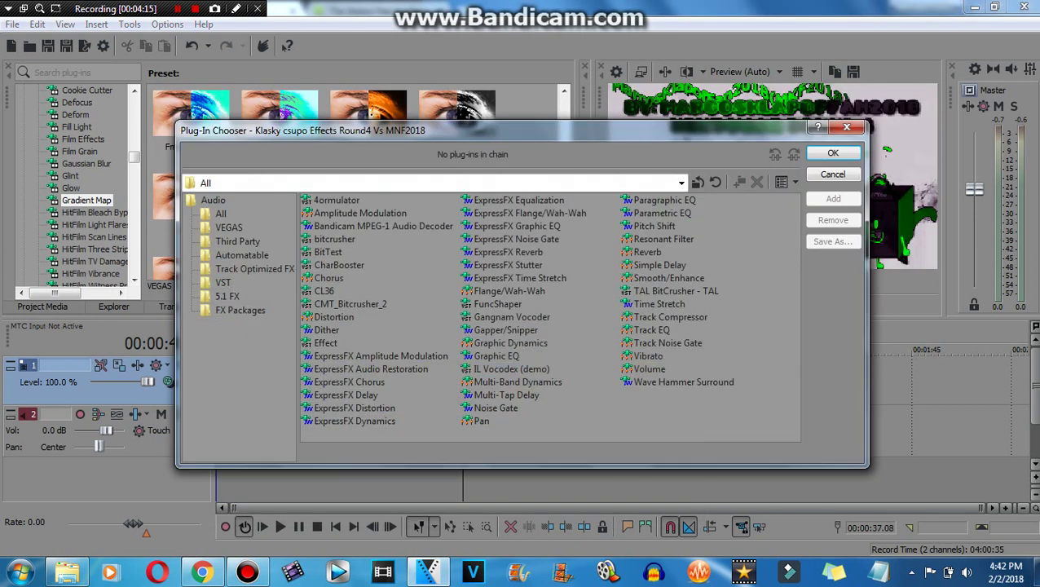
key("Return")
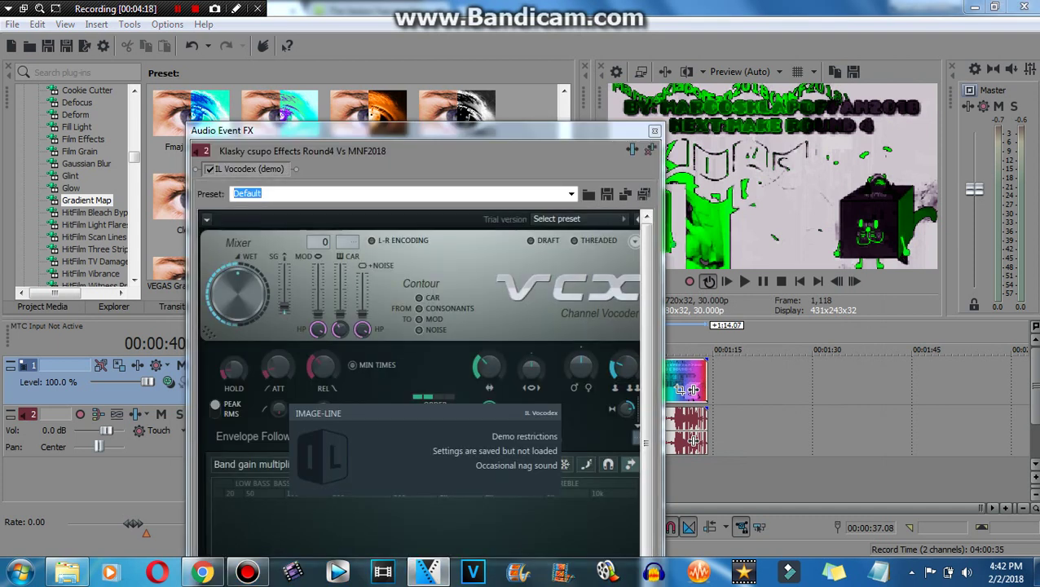
left_click(557, 218)
left_click(570, 303)
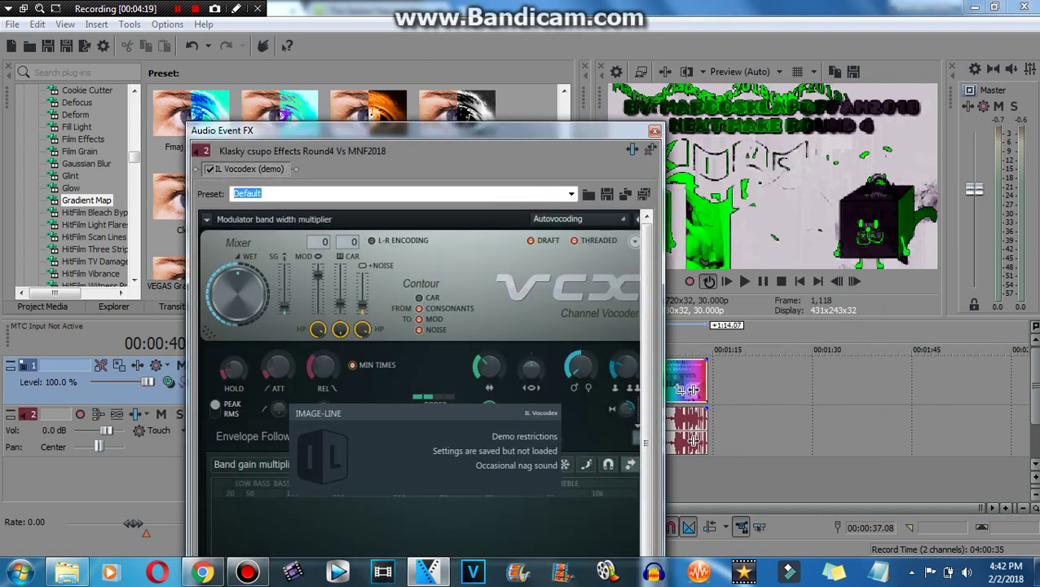
key("super+shift+Up")
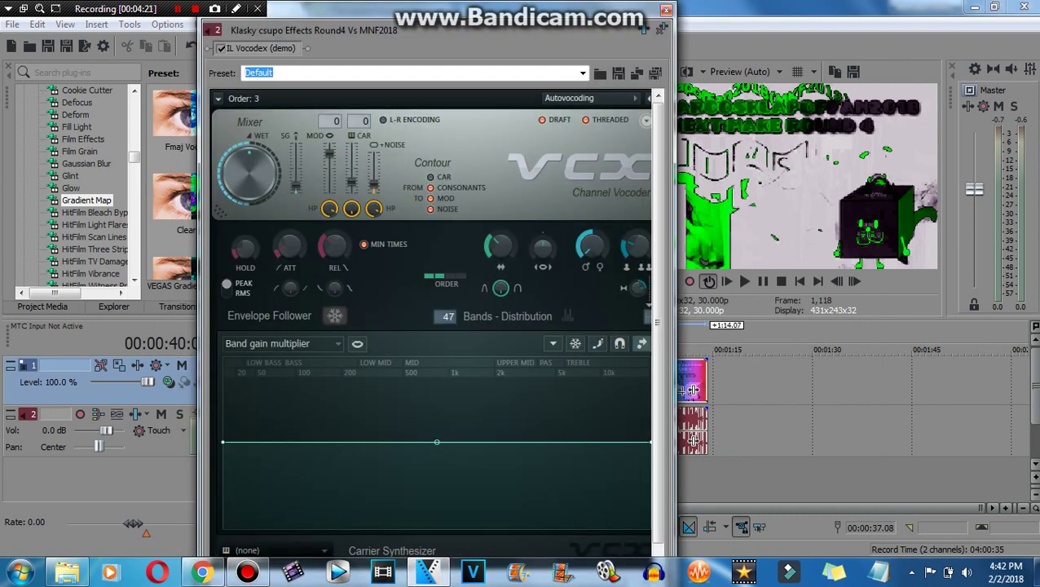
key("alt+F4")
key("space")
left_click(744, 282)
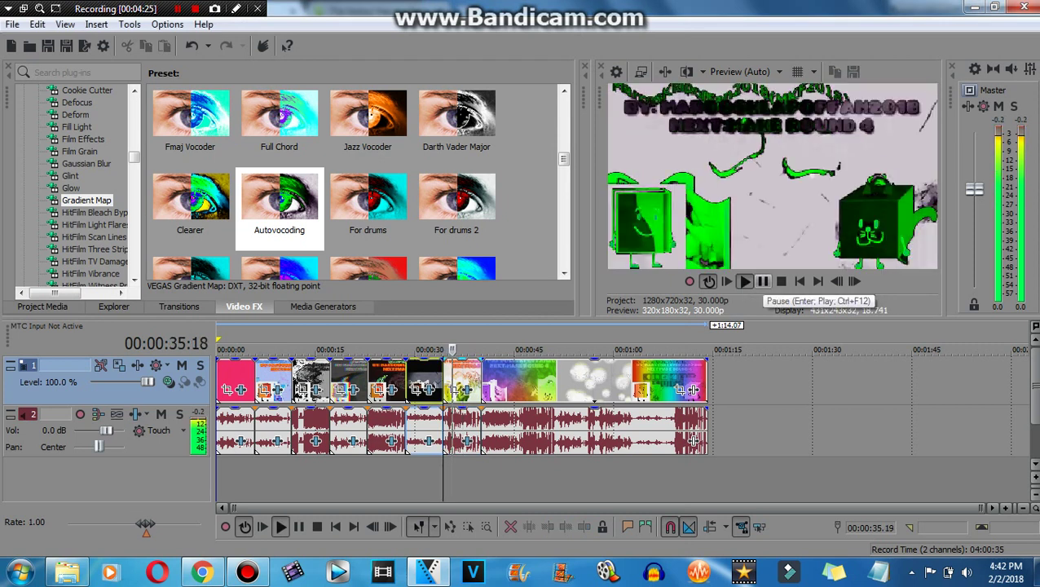
left_click(763, 281)
Step: Split the remaining long clip, video and audio, at 00:00:45.23 to separate the eighth section
left_click(509, 383)
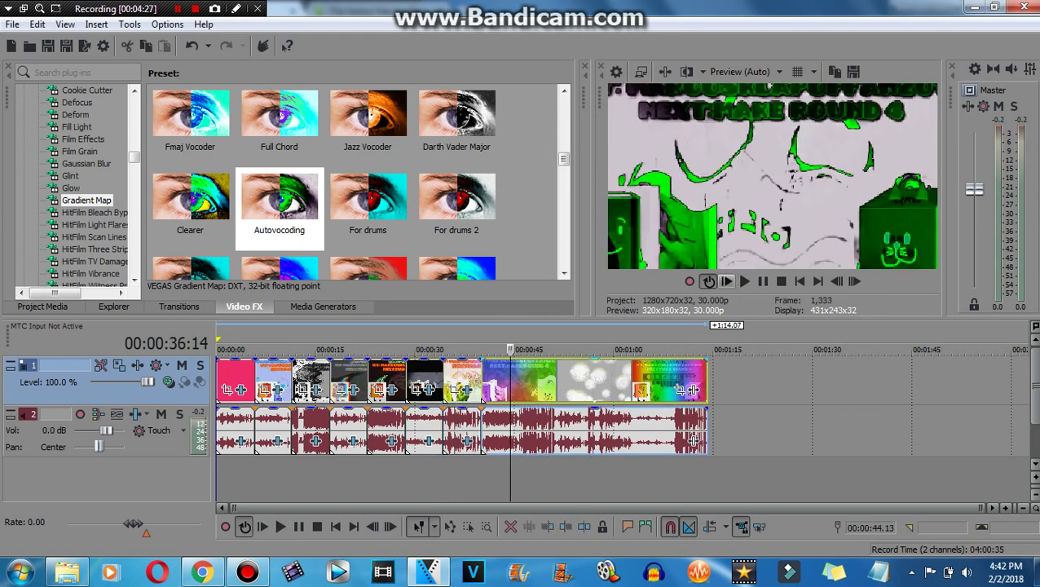
key("space")
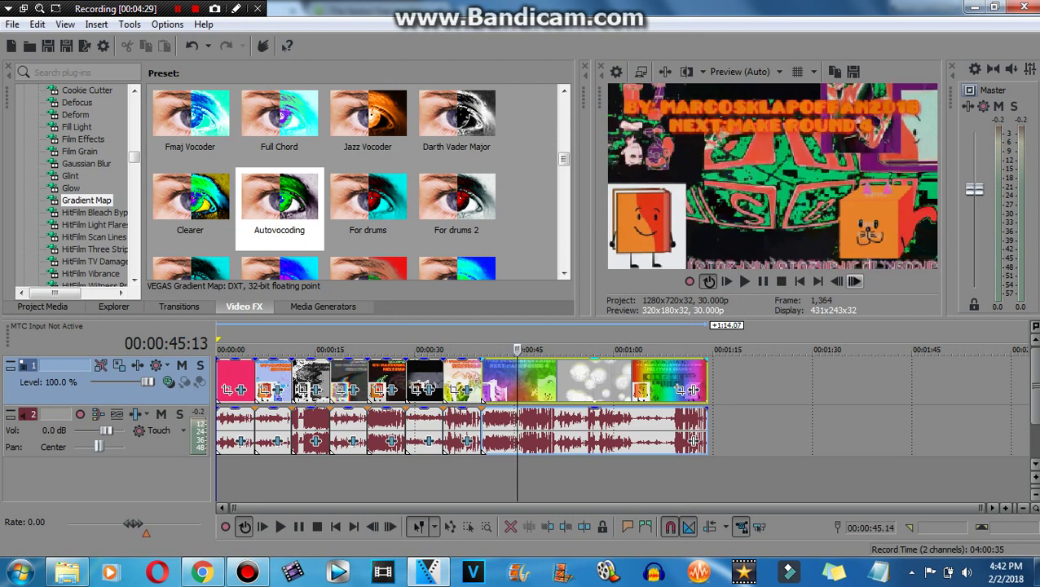
left_click(854, 281)
left_click(854, 281)
left_click(854, 281)
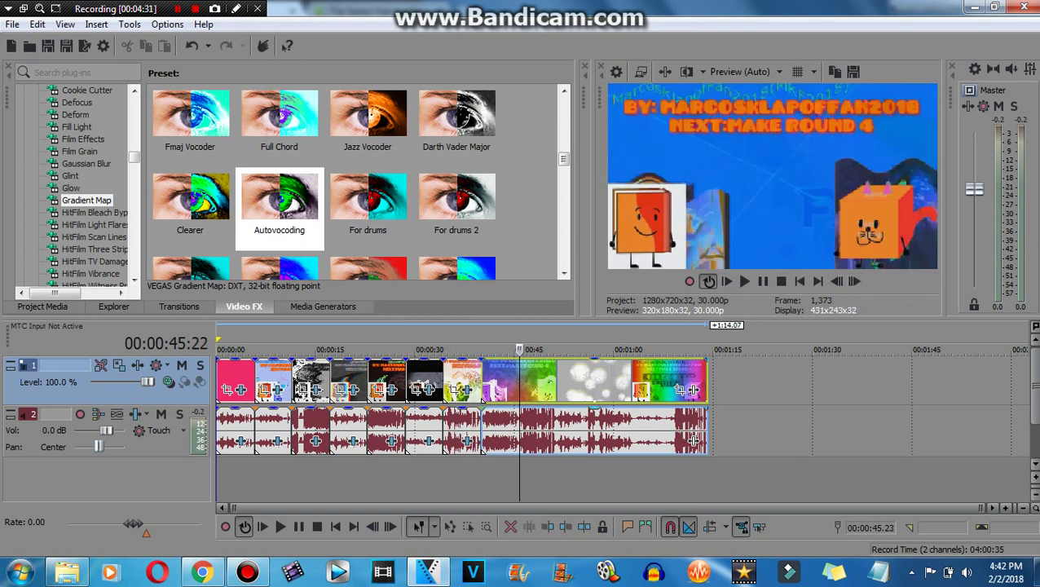
right_click(568, 383)
left_click(620, 296)
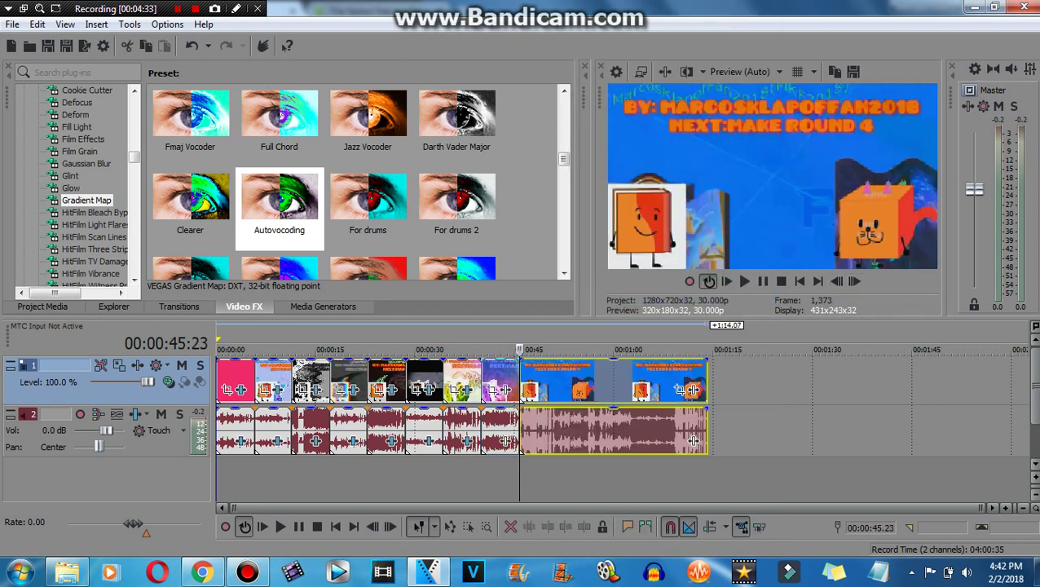
Step: Add the Invert effect with the (Default) preset to the eighth video clip
scroll(85, 188, "down", 5)
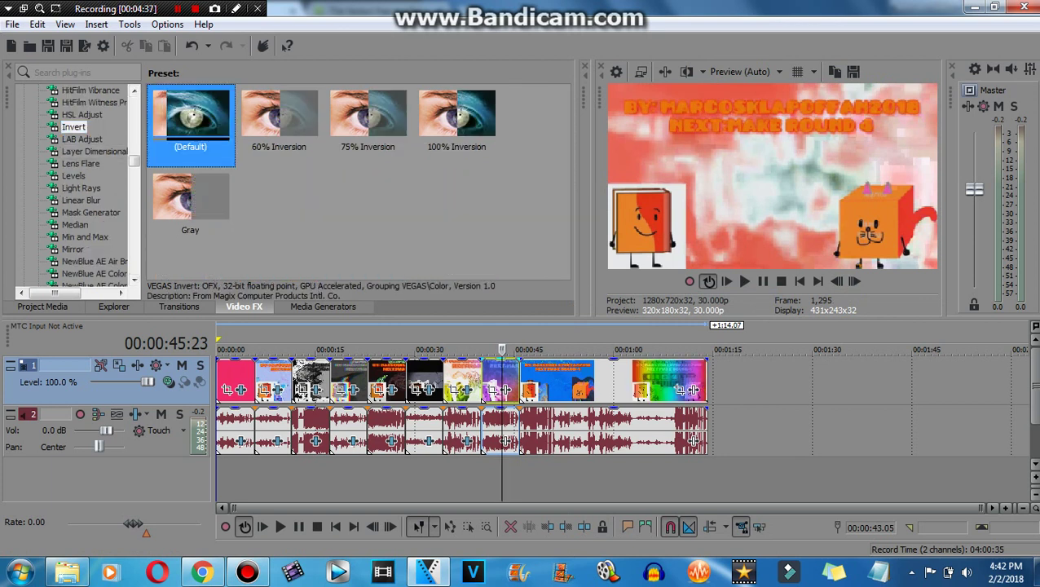
left_click_drag(190, 122, 501, 379)
key("Escape")
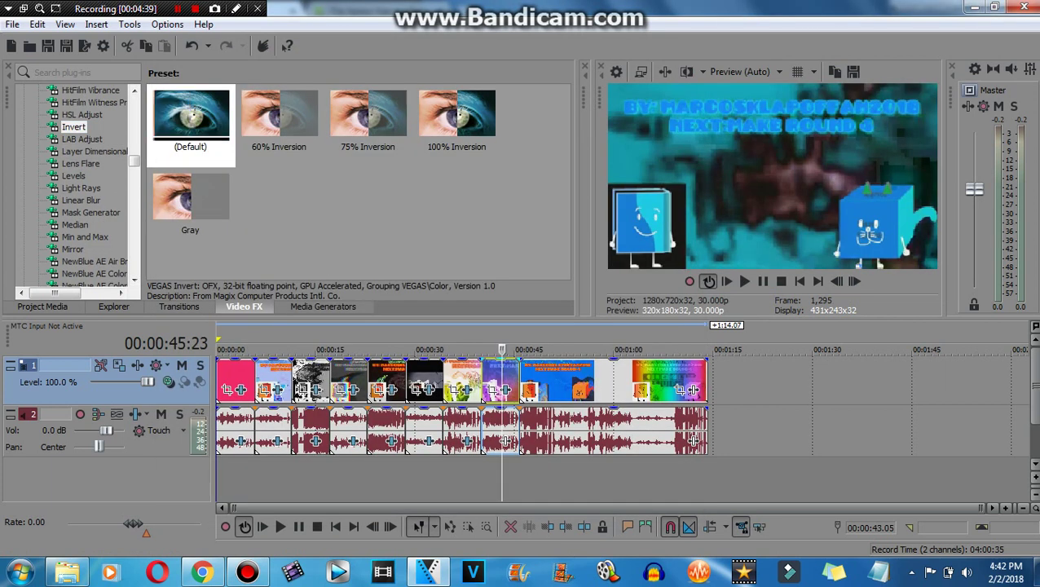
Step: Add the Color Corrector (Secondary) effect with the S Major preset to the eighth video clip
left_click(81, 114)
scroll(357, 182, "down", 3)
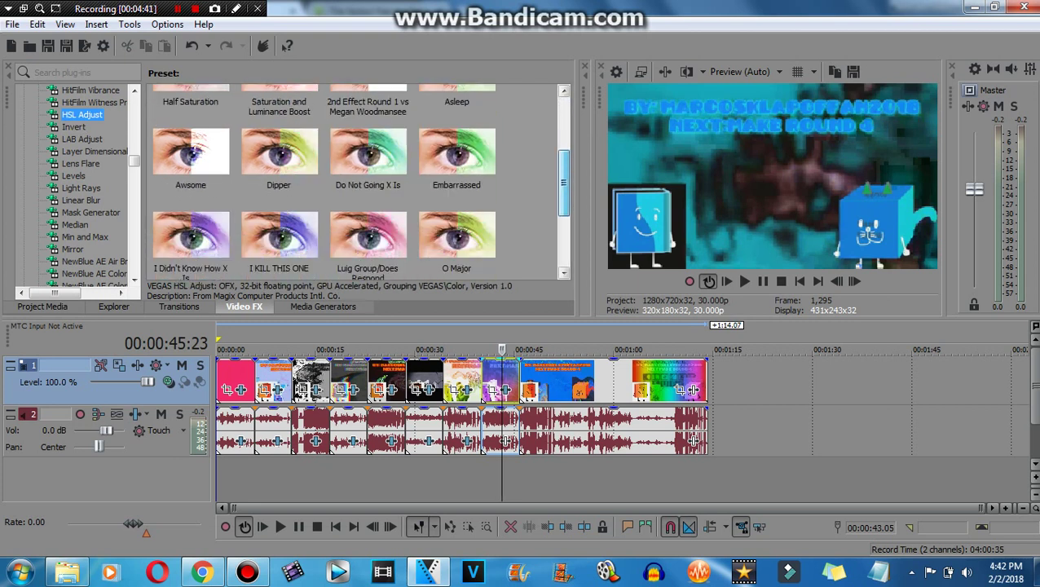
scroll(357, 182, "up", 3)
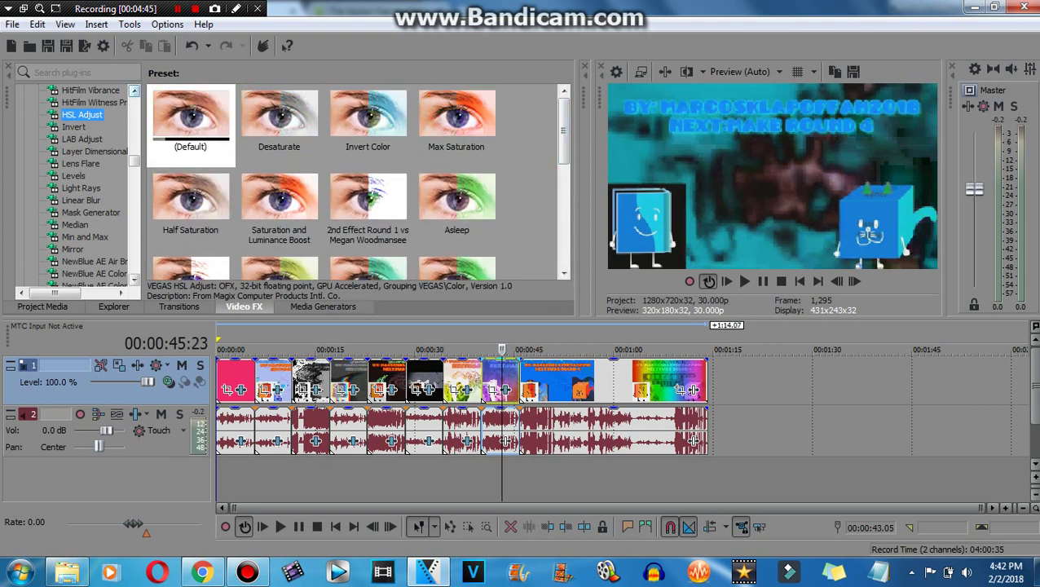
scroll(78, 188, "up", 5)
scroll(77, 188, "up", 1)
scroll(98, 102, "up", 4)
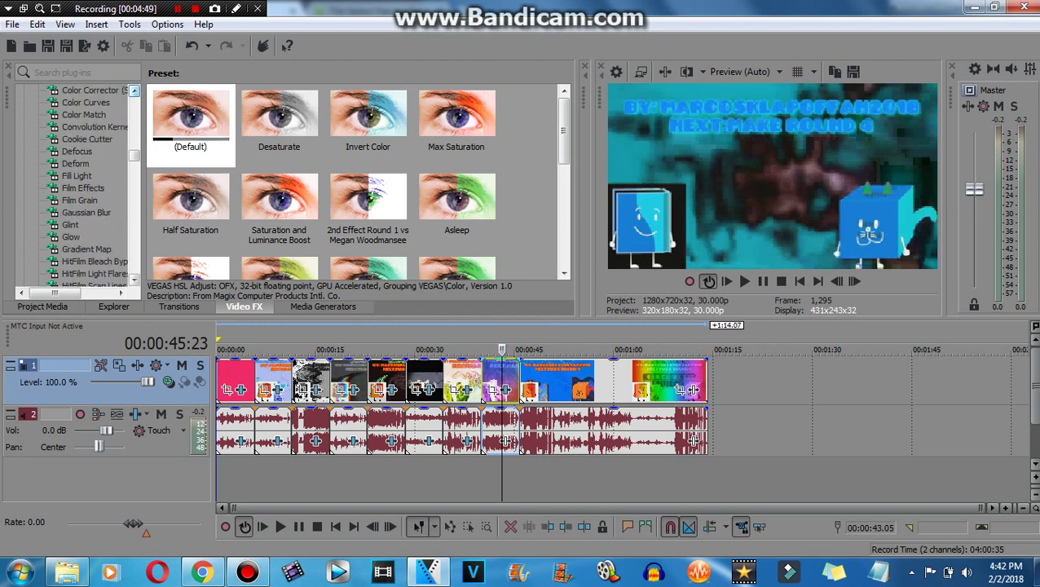
left_click(90, 102)
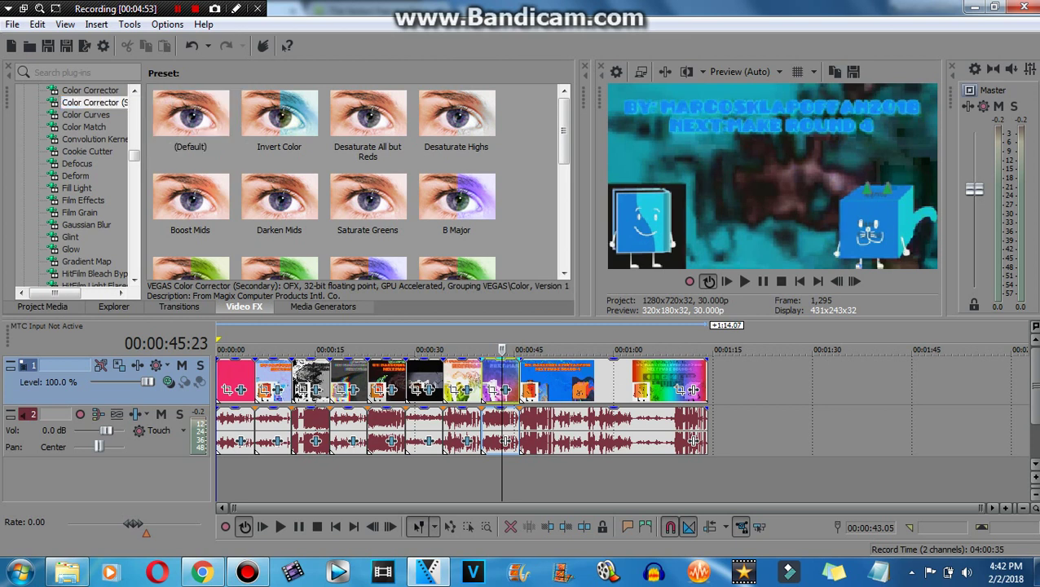
scroll(368, 114, "down", 5)
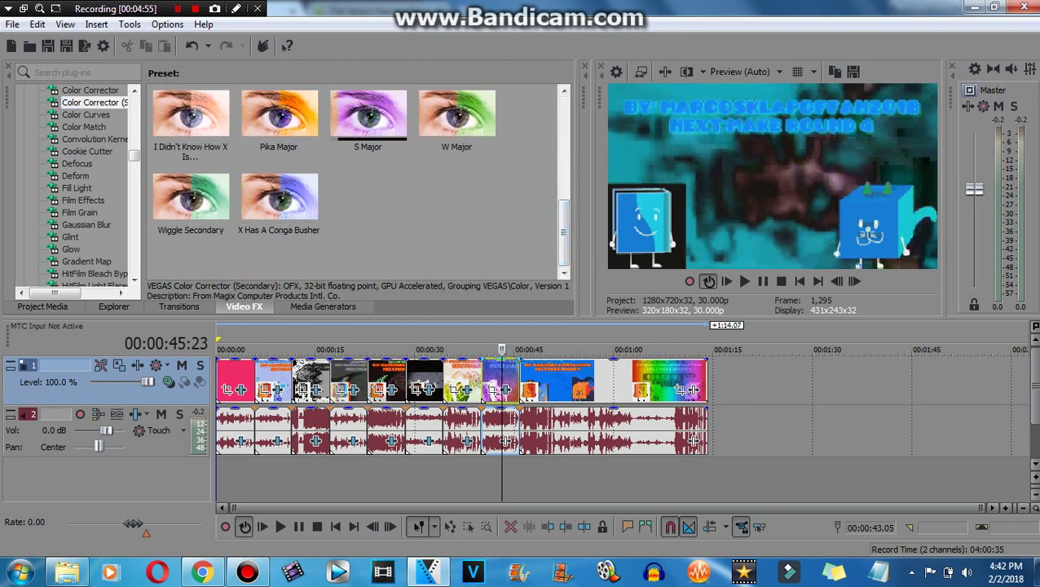
left_click(367, 115)
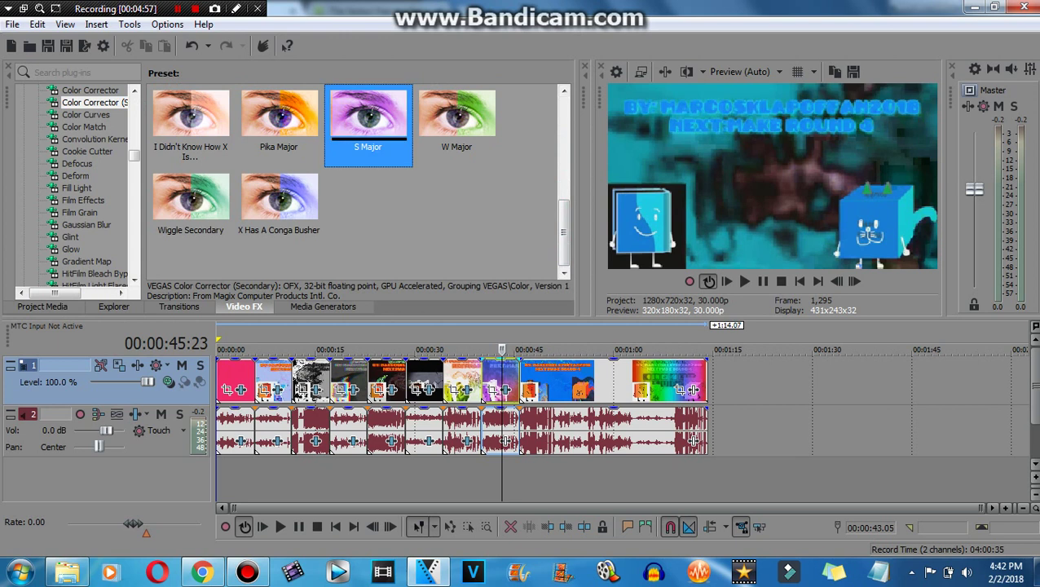
left_click_drag(368, 114, 501, 383)
left_click(682, 58)
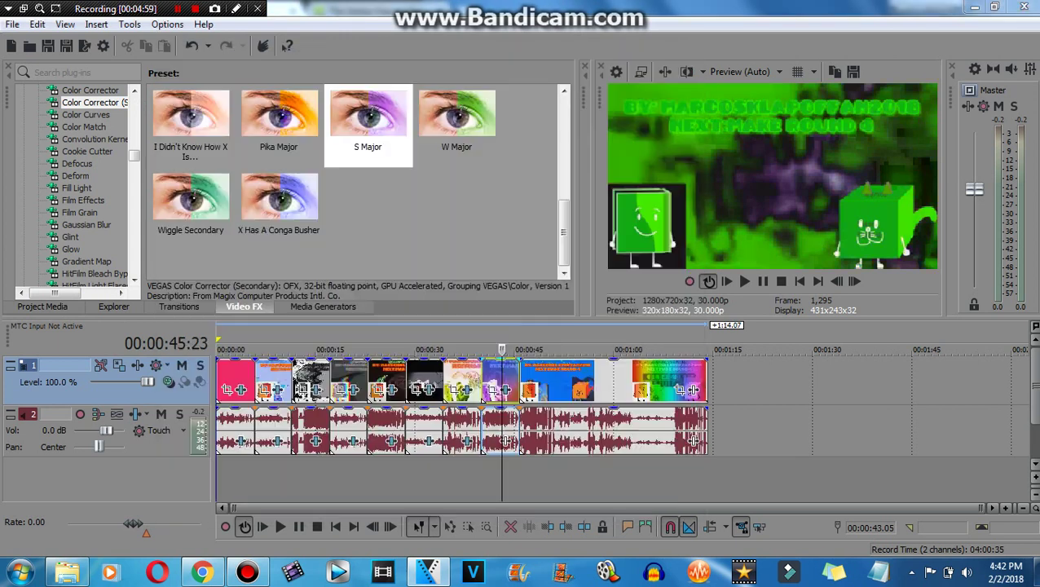
Step: Add the TV Simulator effect with the 0.7500 Line Sync preset to the eighth video clip
scroll(77, 187, "down", 20)
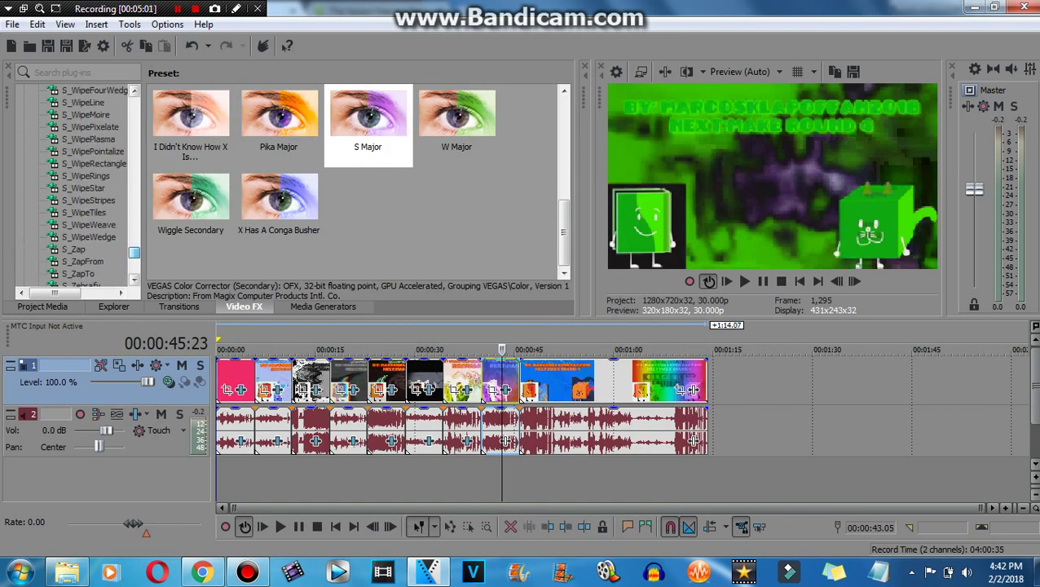
left_click(84, 274)
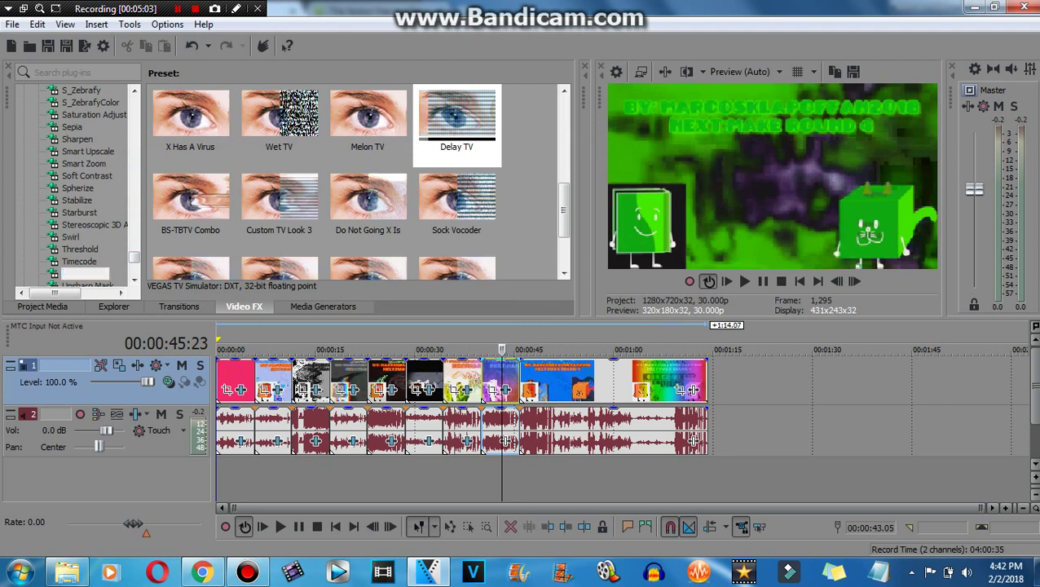
scroll(428, 115, "up", 3)
left_click(456, 118)
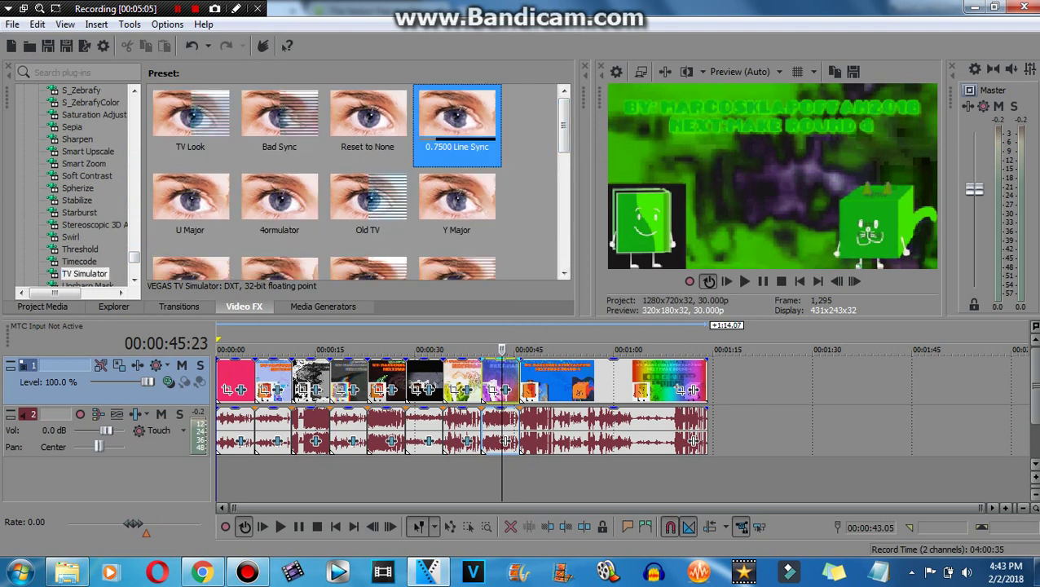
left_click_drag(457, 118, 501, 383)
key("Escape")
Step: Add the Wave effect with the Large preset to the eighth video clip
scroll(77, 187, "down", 3)
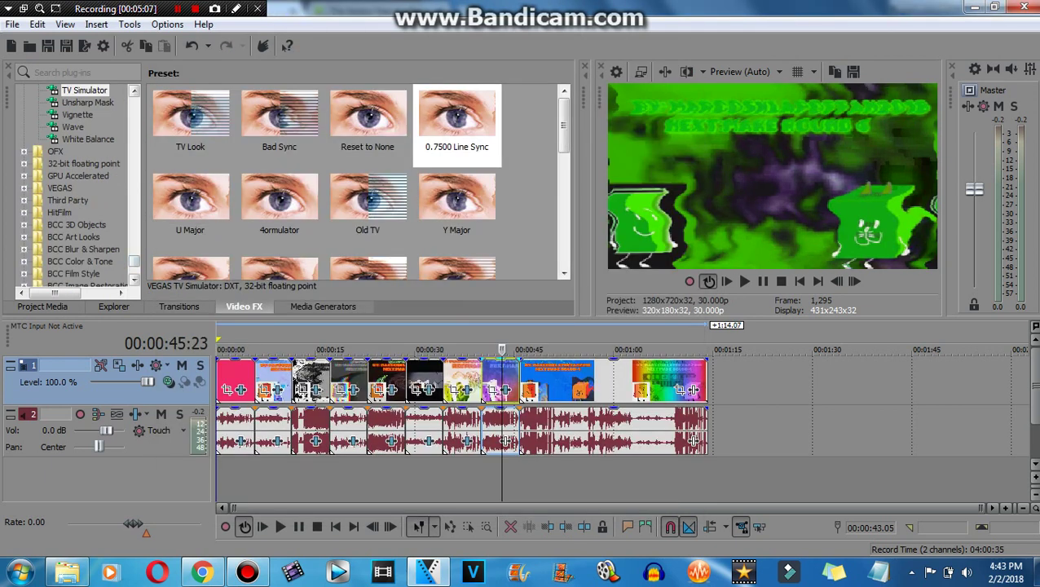
left_click(73, 126)
left_click_drag(279, 118, 490, 388)
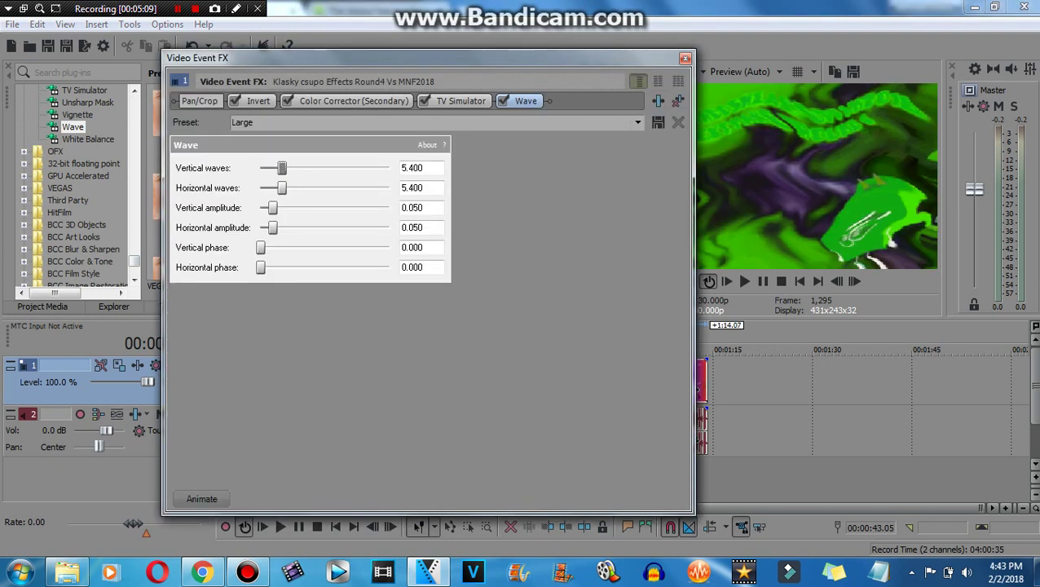
left_click(685, 58)
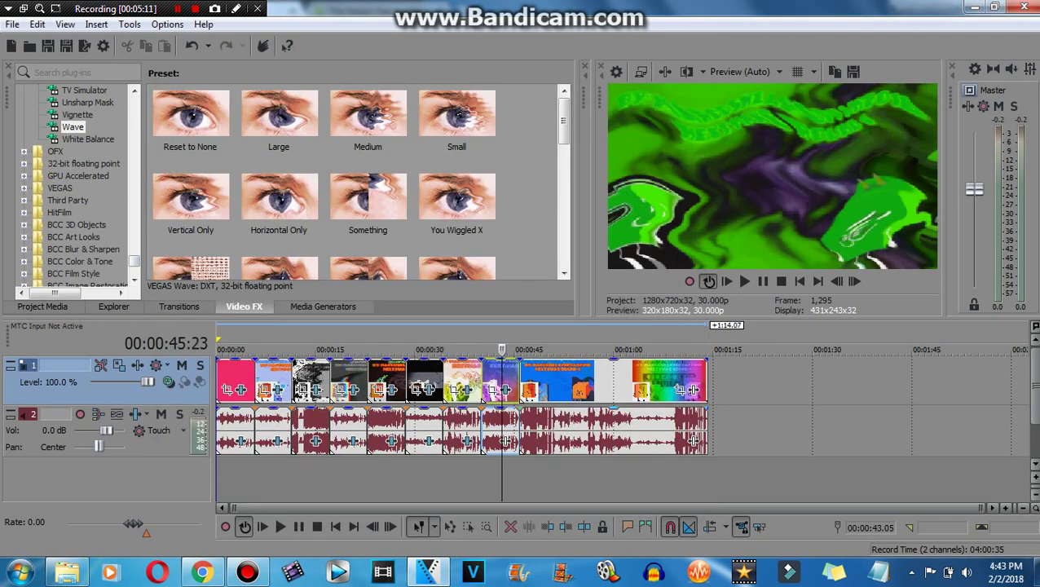
Step: Add Pitch Shift and ExpressFX Flange/Wah-Wah to the eighth clip's audio effect chain
left_click(505, 441)
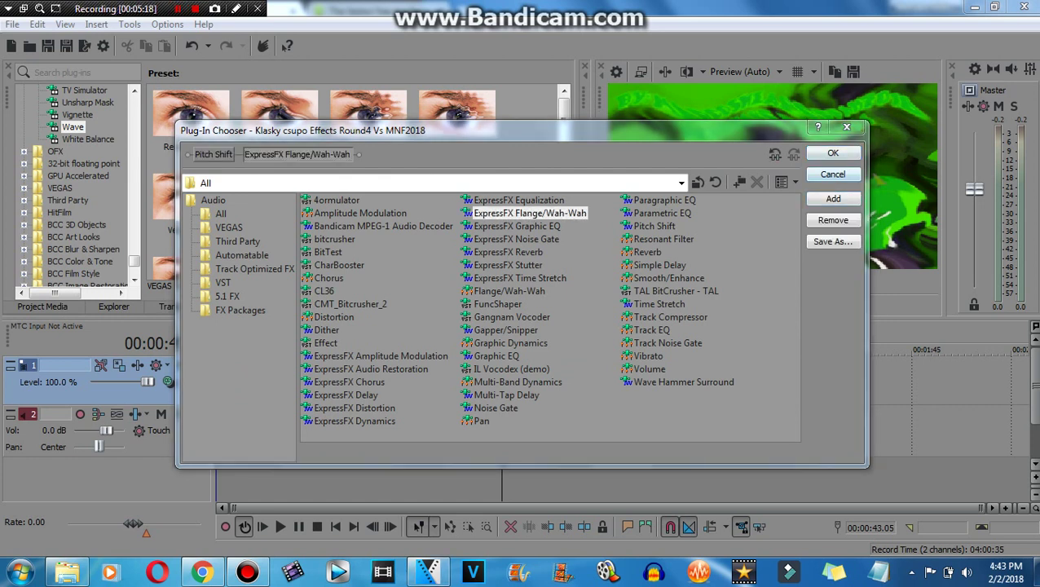
key("Return")
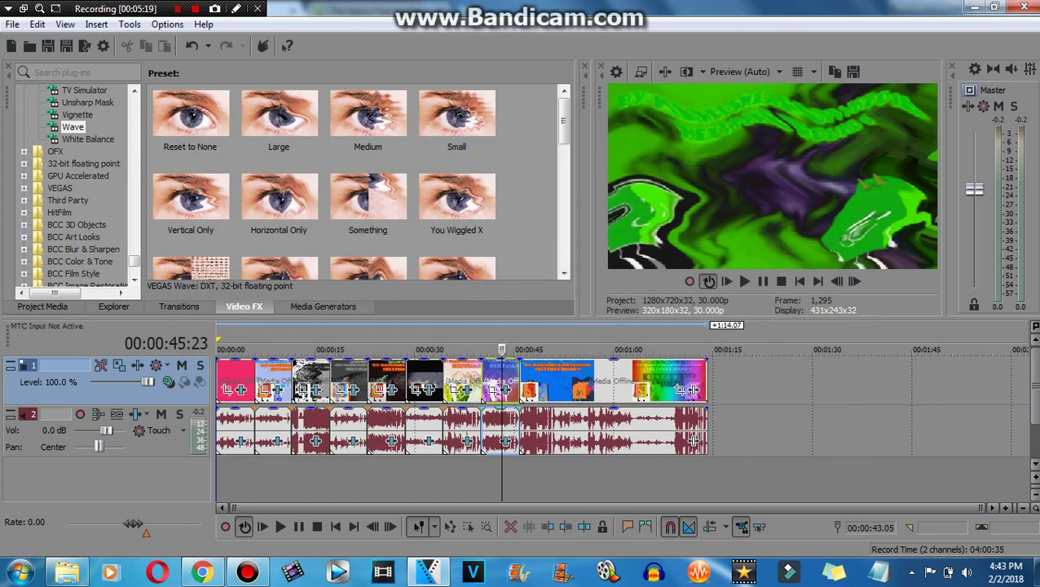
key("alt+Down")
key("Return")
key("ctrl+Tab")
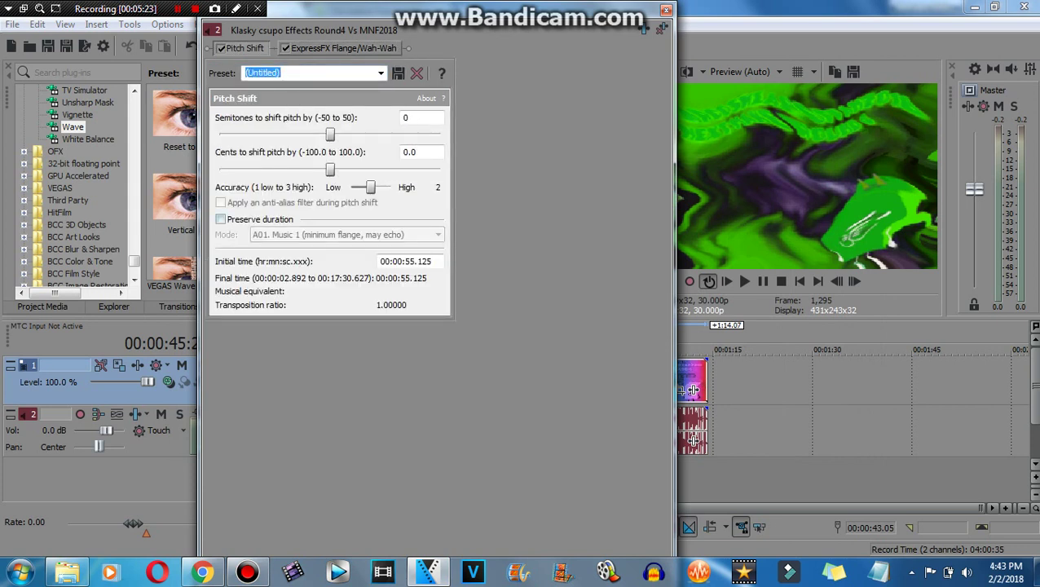
Step: Configure the Pitch Shift effect on the eighth clip's audio and play the clip back
key("space")
key("Tab")
key("alt+Down")
key("Down")
key("Down")
key("Down")
key("Down")
key("Down")
key("Down")
key("Down")
key("Down")
key("Down")
key("Down")
key("Down")
key("Down")
key("Down")
key("Down")
key("Down")
key("Down")
key("Return")
key("Home")
key("alt+F4")
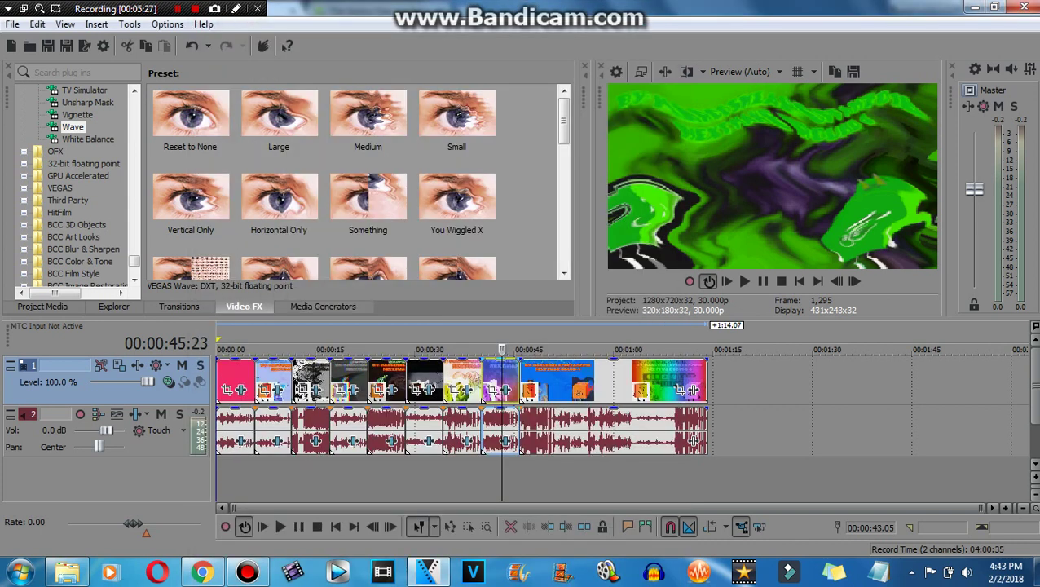
left_click(744, 280)
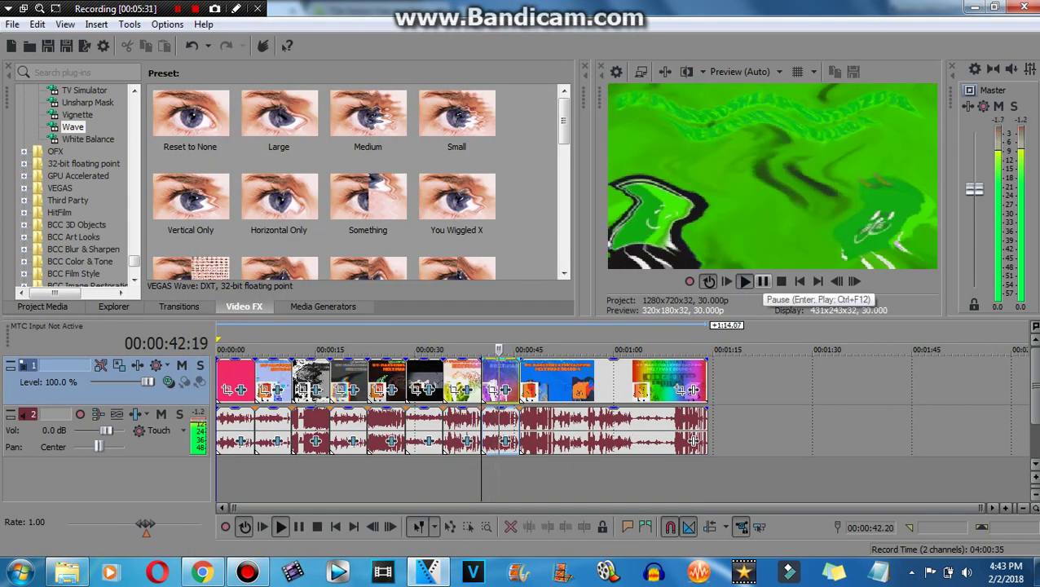
left_click(762, 281)
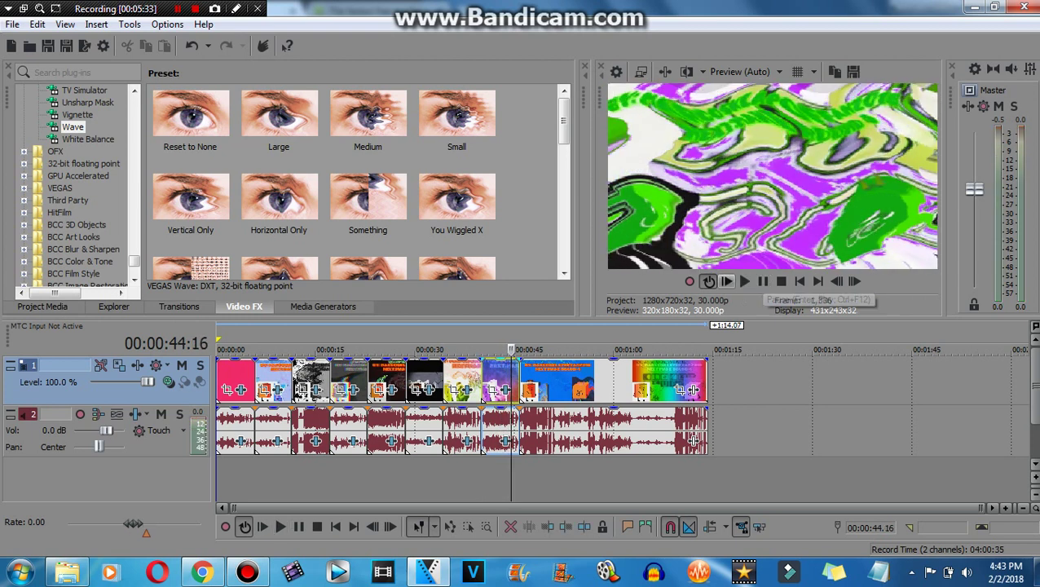
Step: Split the remaining long clip, video and audio, at 00:00:51.14 to separate the ninth section
left_click(542, 379)
key("Right")
key("Right")
key("Right")
key("Right")
key("Right")
key("Right")
key("Right")
key("Right")
key("Right")
key("Right")
key("Right")
key("Right")
key("Right")
key("Right")
key("Right")
key("Right")
key("Right")
key("Right")
key("Right")
key("Right")
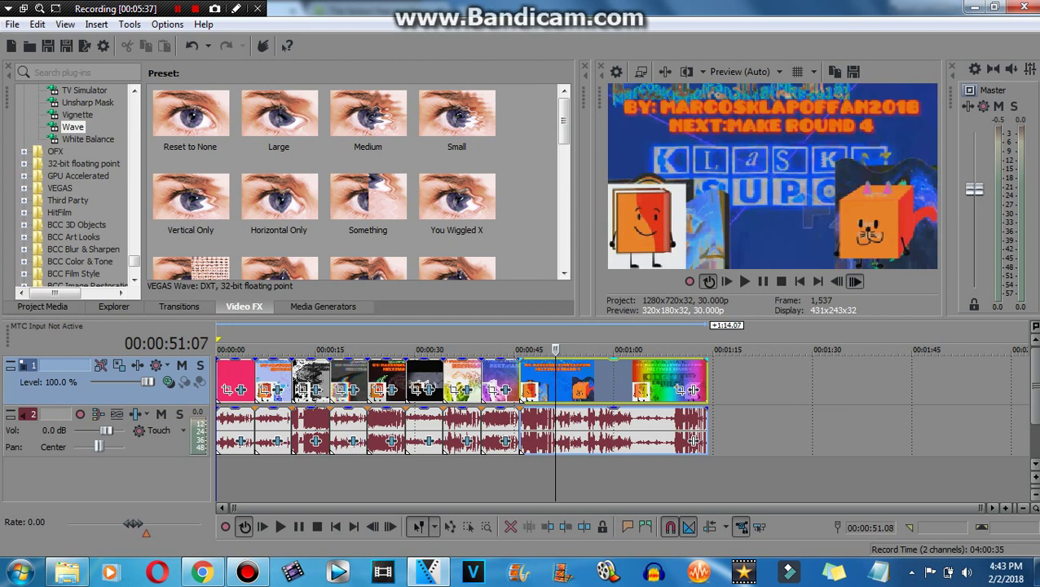
key("Right")
key("Right")
key("Right")
key("Right")
key("Right")
key("Right")
key("Right")
key("Right")
key("Right")
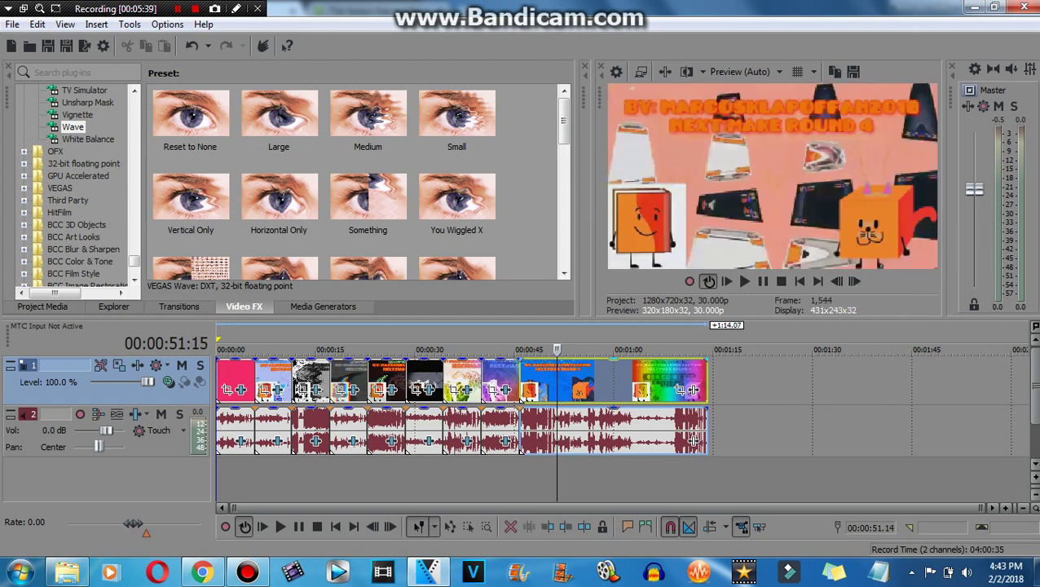
right_click(555, 379)
left_click(579, 295)
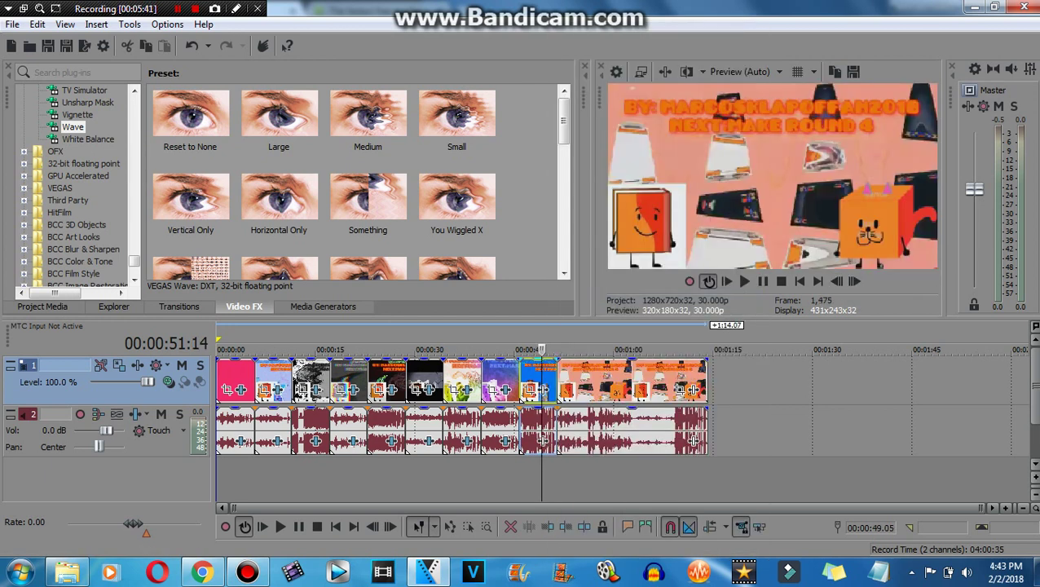
Step: Add the Mirror effect with the Bump Map preset to the ninth video clip
scroll(359, 187, "down", 5)
scroll(359, 187, "up", 1)
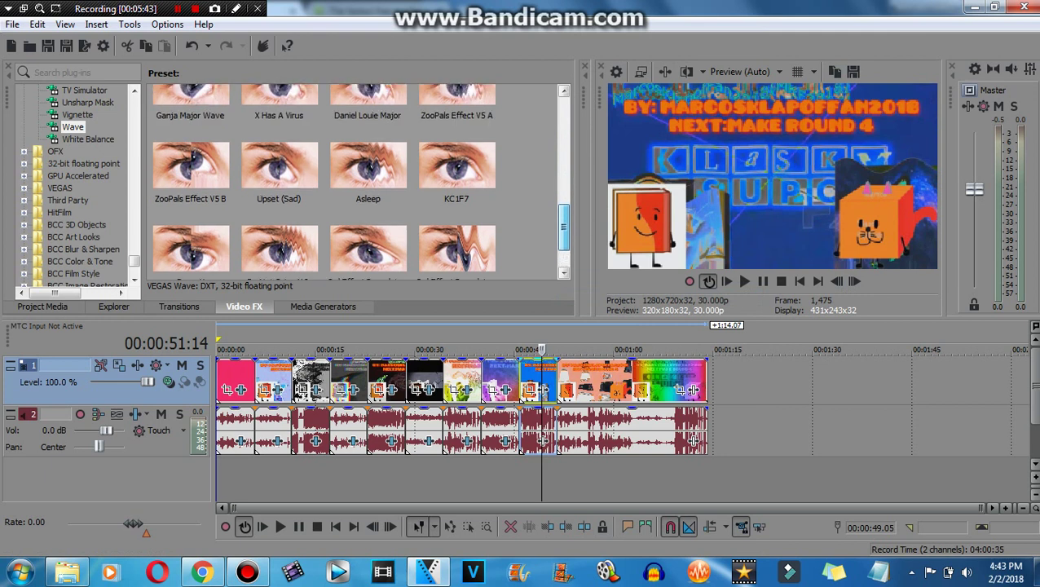
scroll(358, 187, "up", 5)
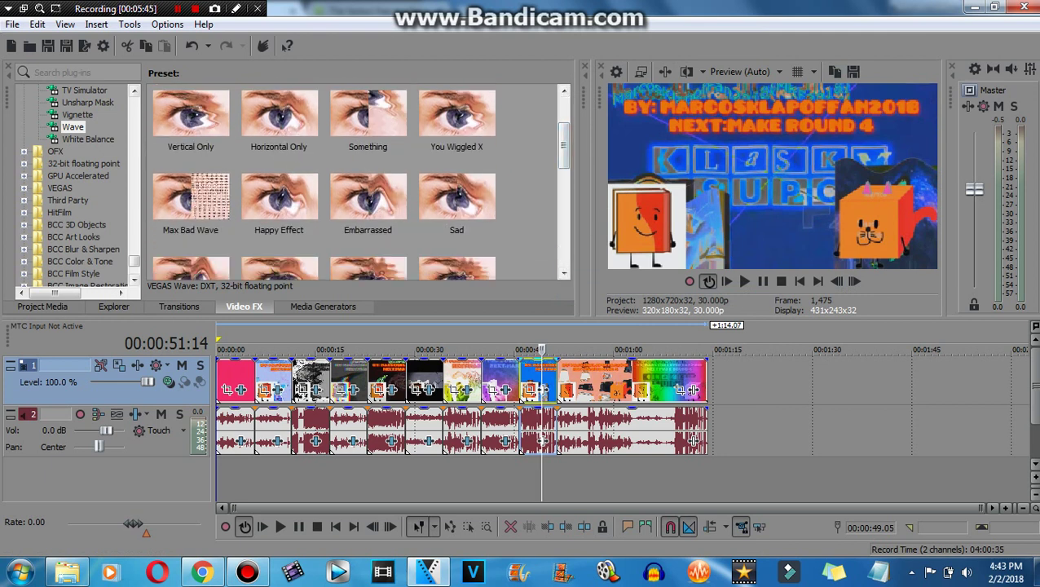
scroll(81, 187, "up", 2)
scroll(82, 187, "up", 15)
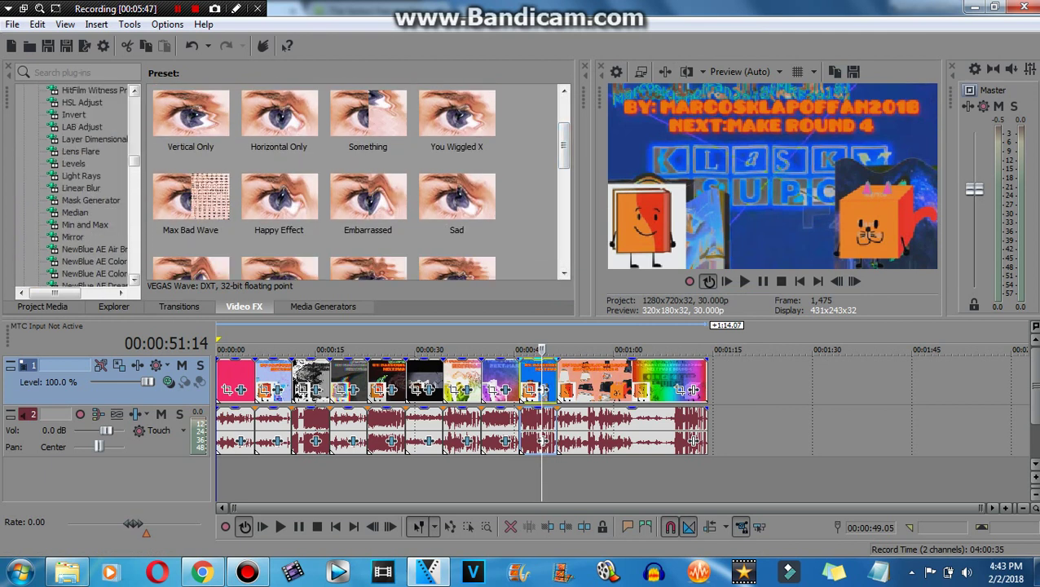
left_click(72, 237)
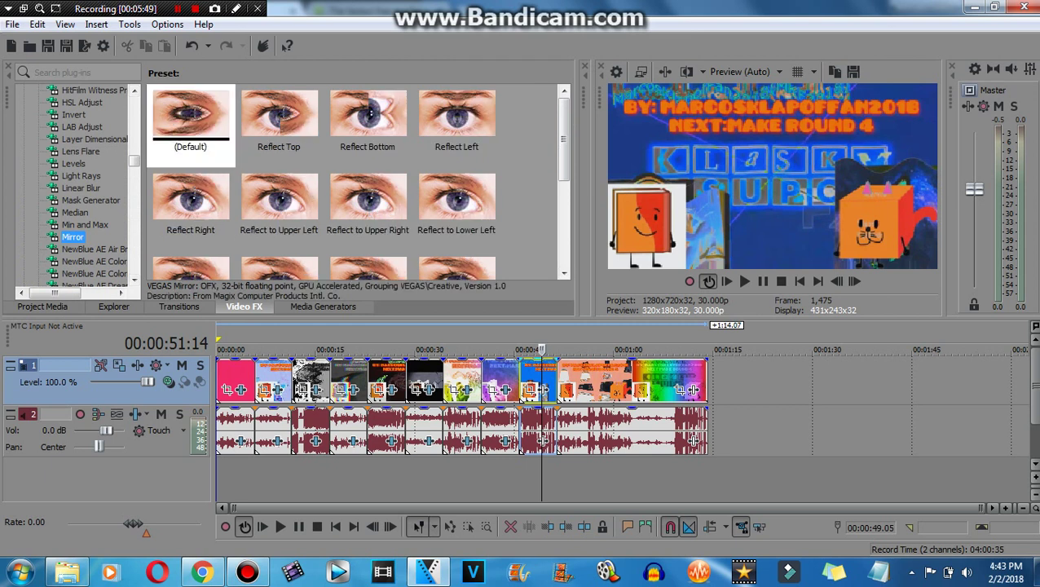
scroll(359, 179, "down", 5)
left_click_drag(278, 114, 538, 379)
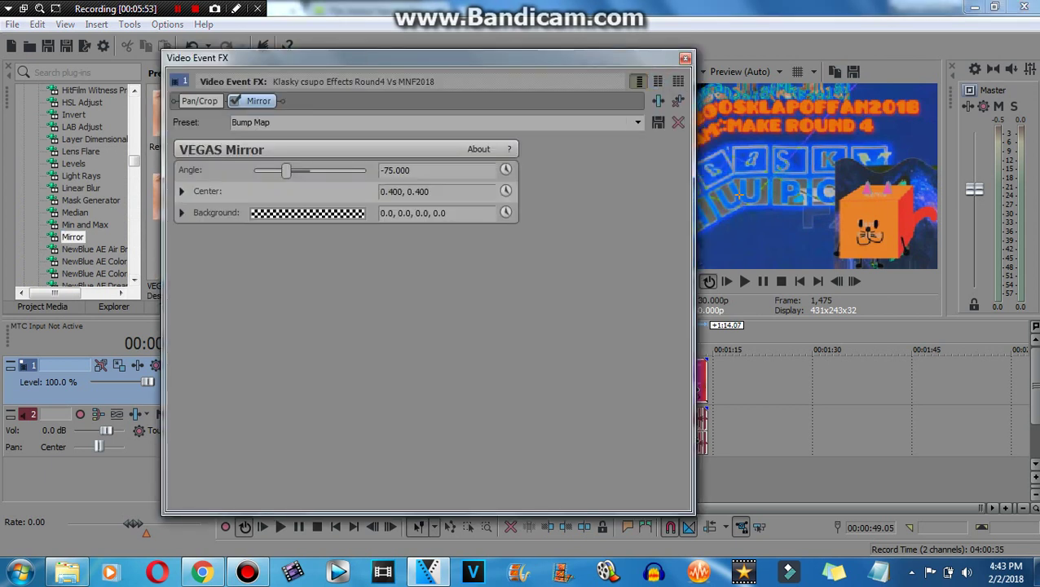
left_click(685, 58)
Step: Add the Invert effect with the (Default) preset to the ninth video clip and reorder the chain so Invert precedes Mirror
left_click(73, 114)
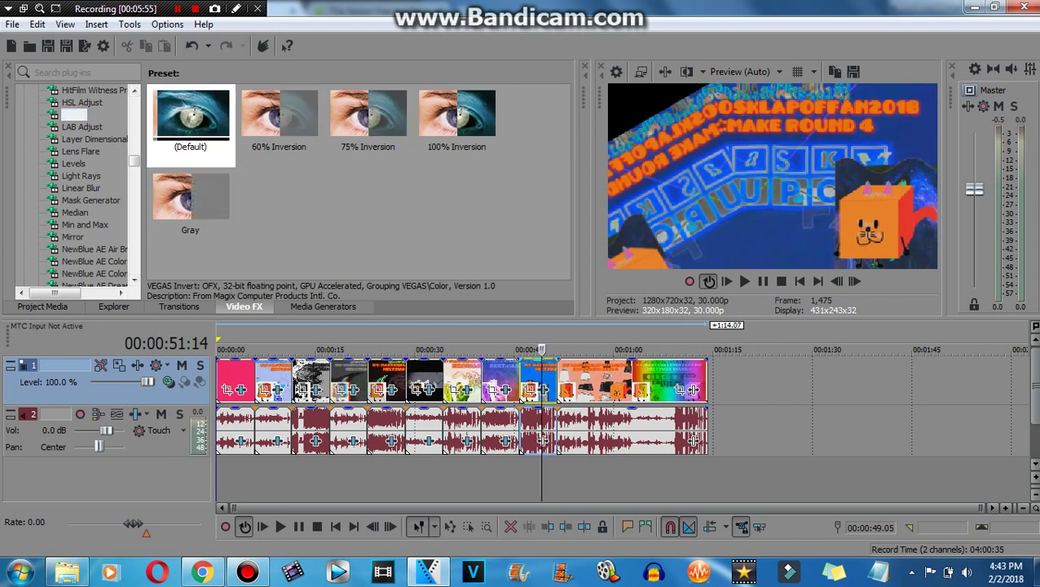
left_click_drag(190, 114, 538, 379)
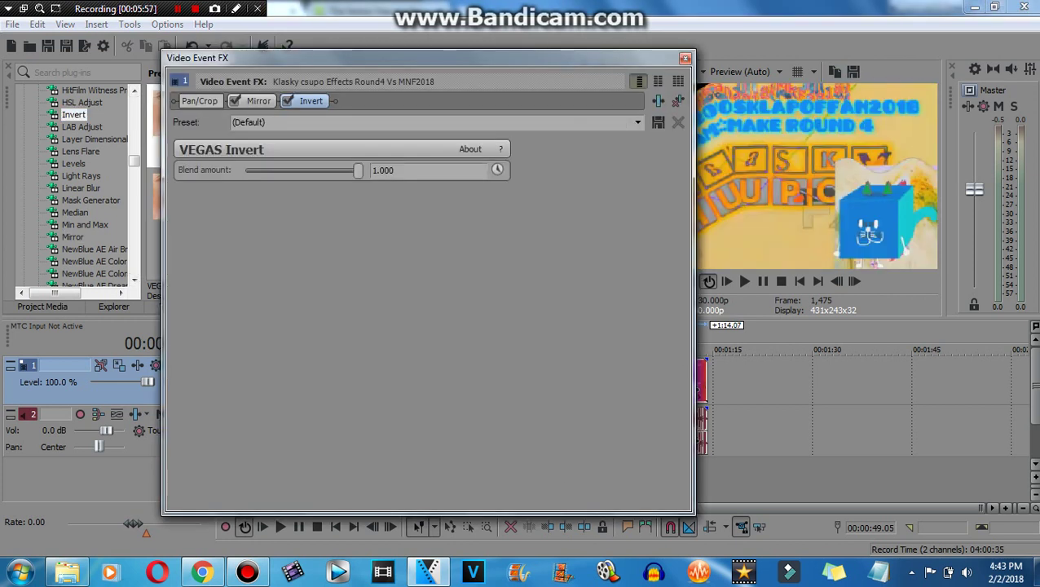
left_click_drag(258, 100, 330, 100)
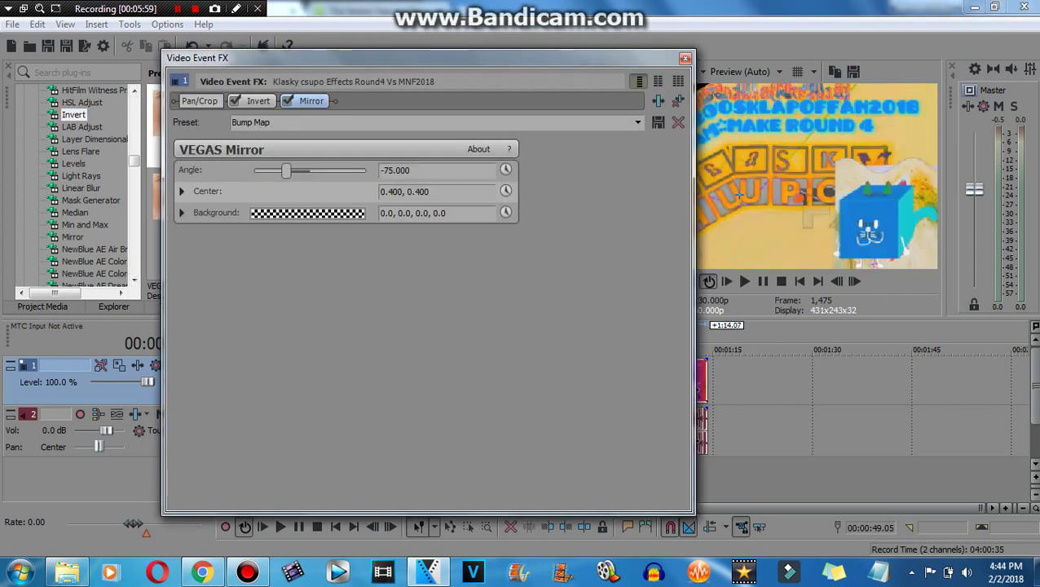
left_click(684, 58)
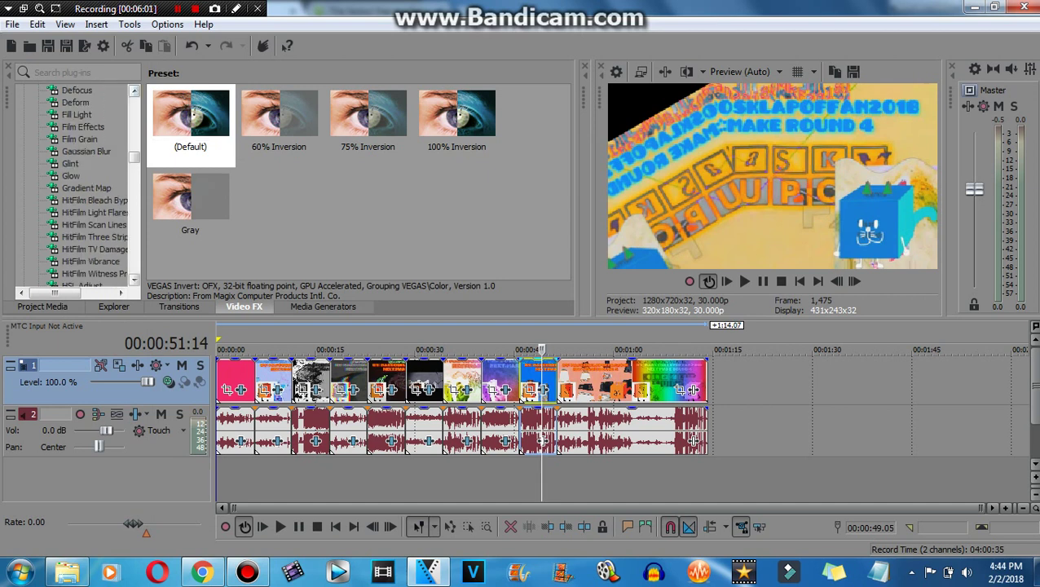
Step: Add the Bump Map effect with the (Default) preset to the ninth video clip and reorder the chain so Mirror precedes Invert
scroll(77, 188, "up", 5)
left_click(81, 139)
left_click_drag(191, 123, 538, 383)
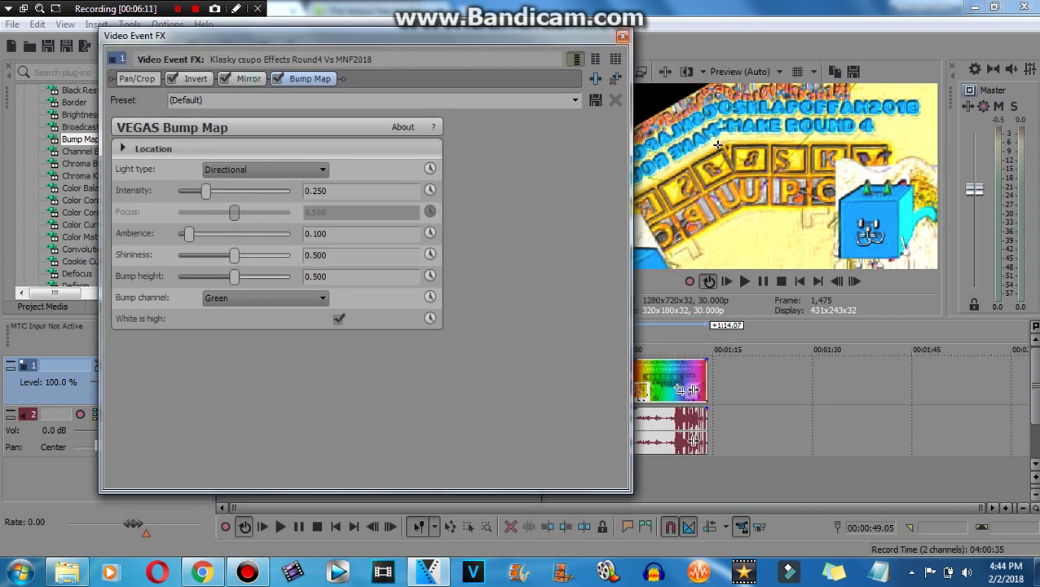
left_click_drag(195, 78, 248, 78)
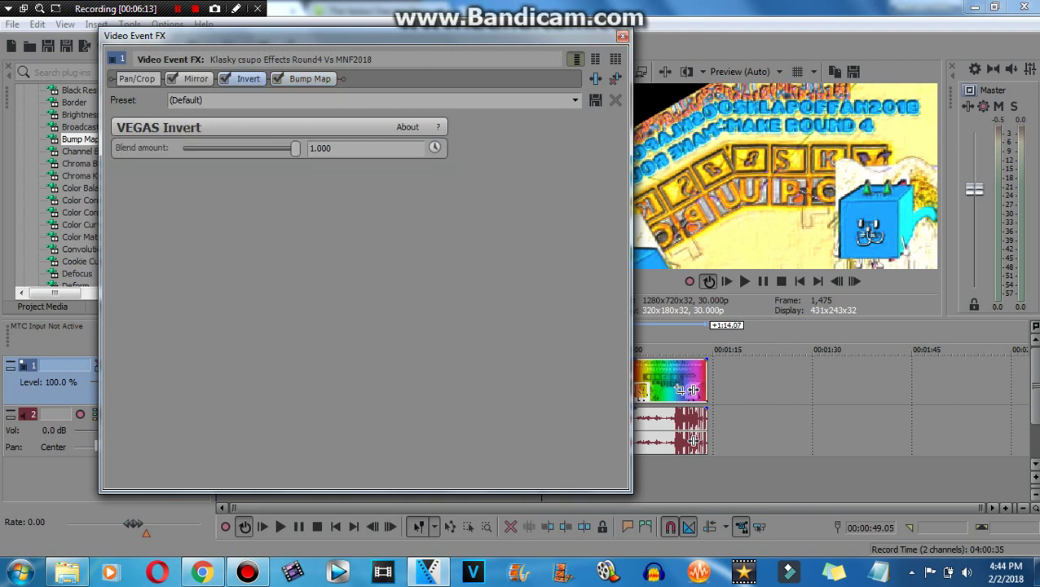
left_click(622, 36)
Step: Place the project's source file Klasky csupo Effects Round4 Vs MNF2018.mp4 on new video and audio tracks below the existing ones, starting at the timeline's beginning
key("alt+1")
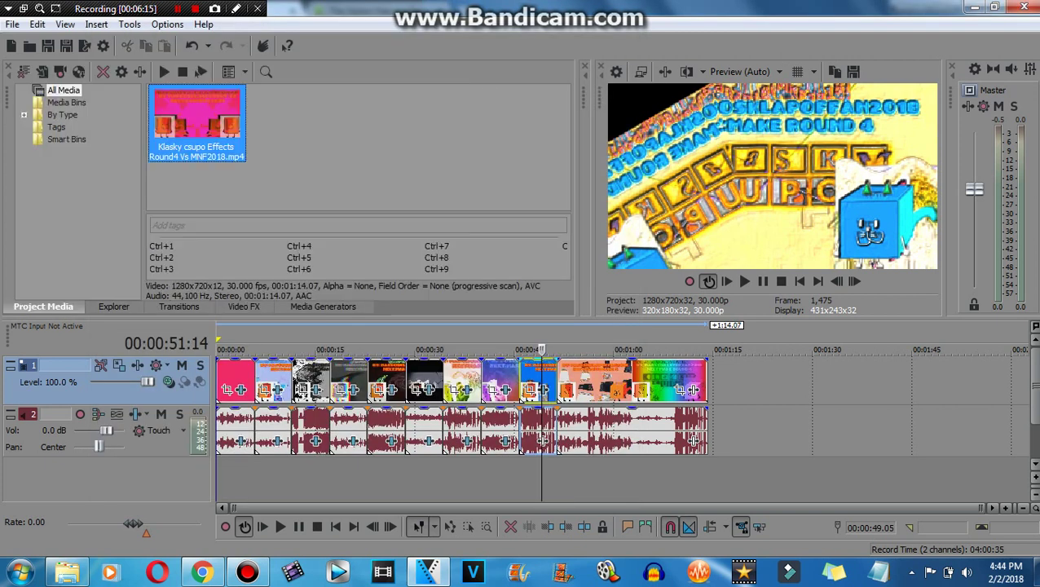
left_click_drag(197, 123, 237, 473)
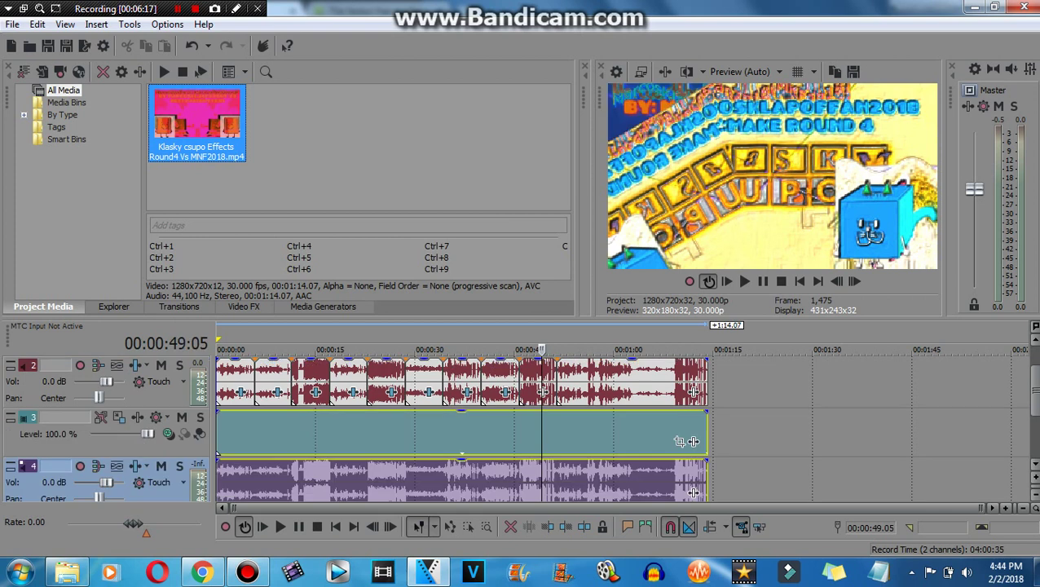
Step: Delete the extra video track and trim the extra audio copy to match the ninth clip's start and end
right_click(29, 432)
left_click(69, 255)
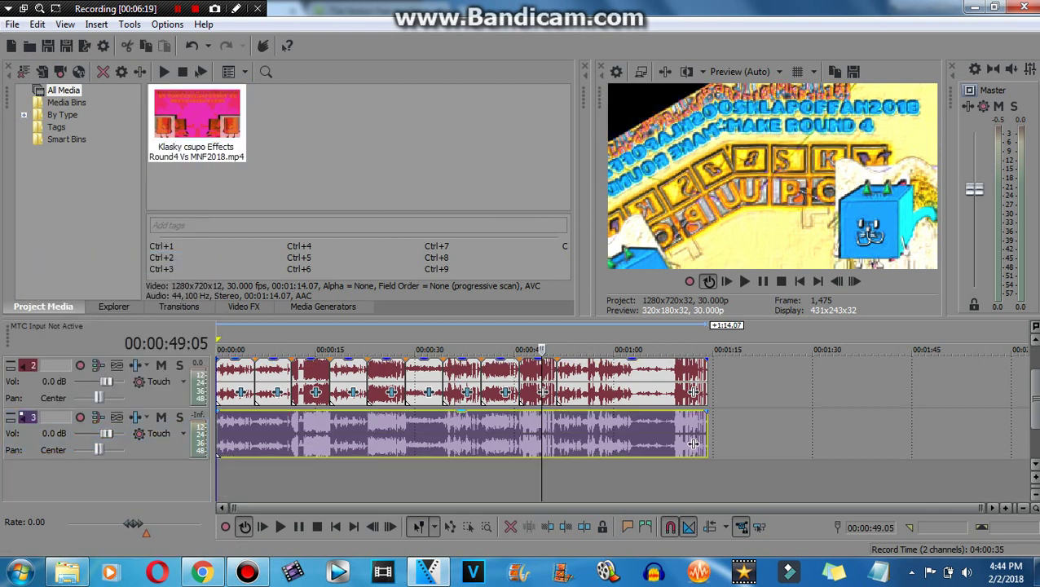
left_click_drag(218, 436, 520, 436)
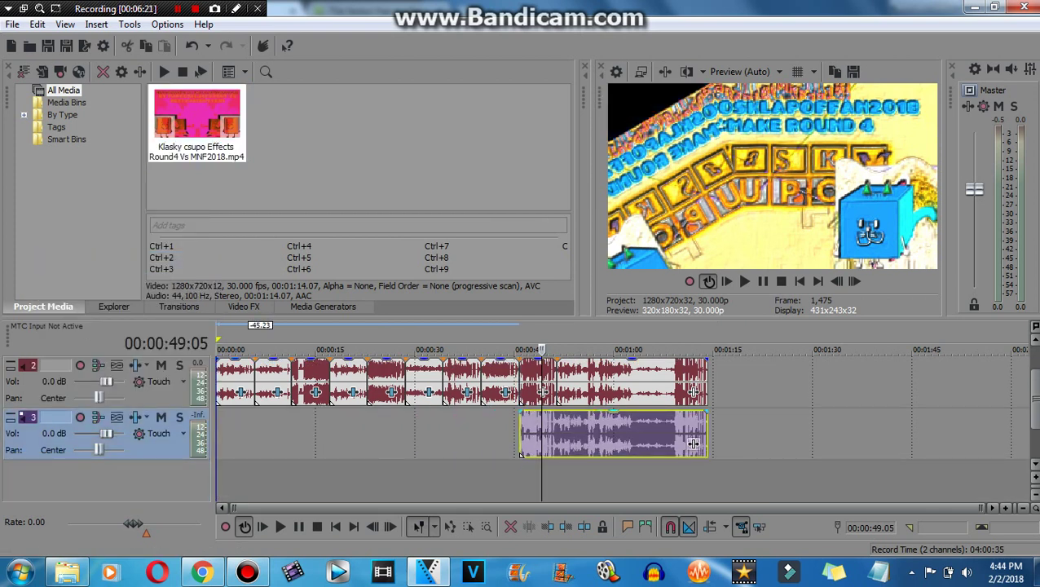
left_click_drag(693, 443, 542, 442)
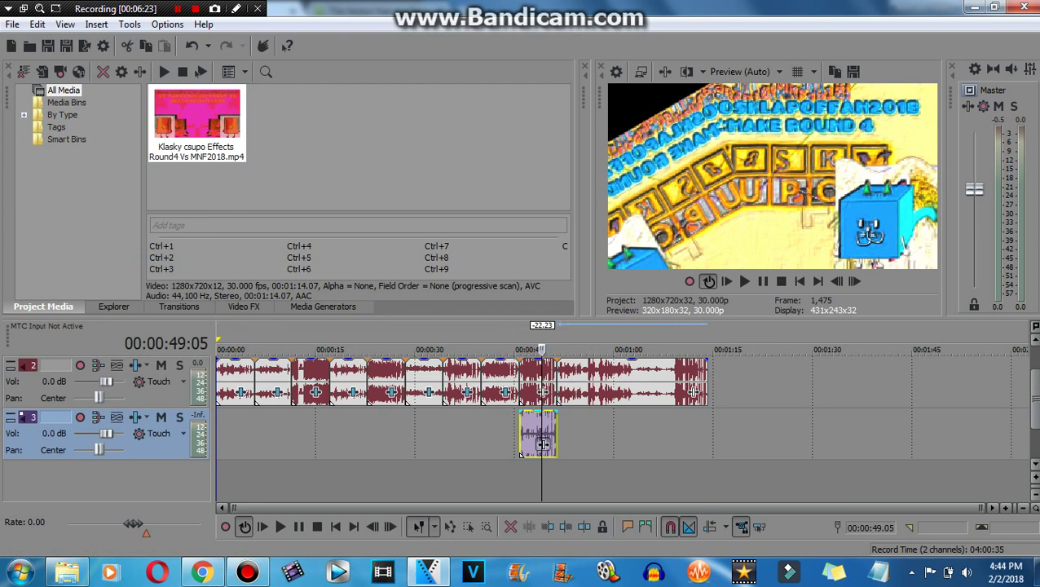
Step: Add ExpressFX Chorus to the extra audio clip with rate 20.000 Hz, depth 100% and chorus mix 100%
left_click(552, 416)
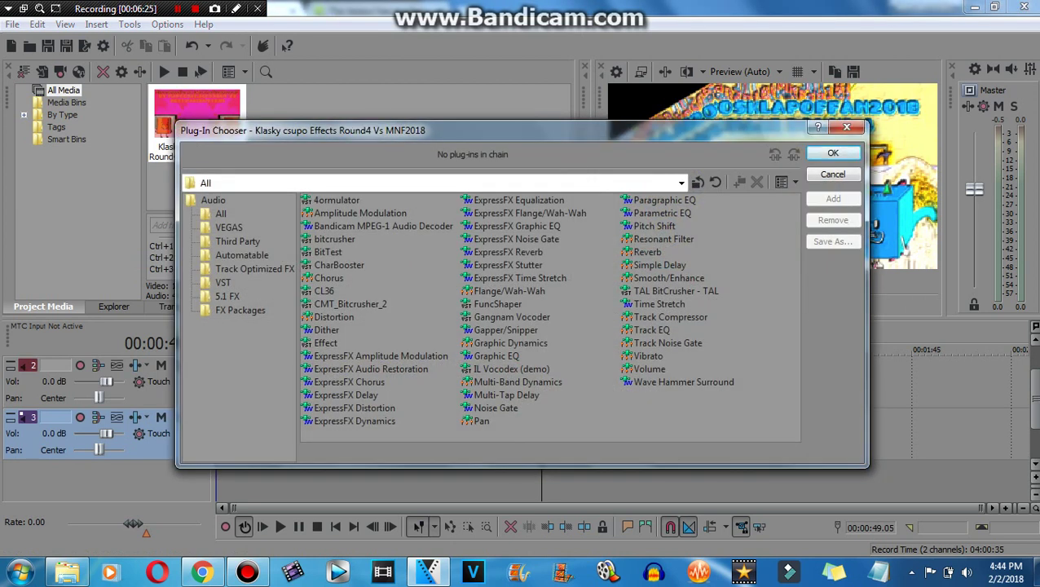
double_click(349, 381)
key("Return")
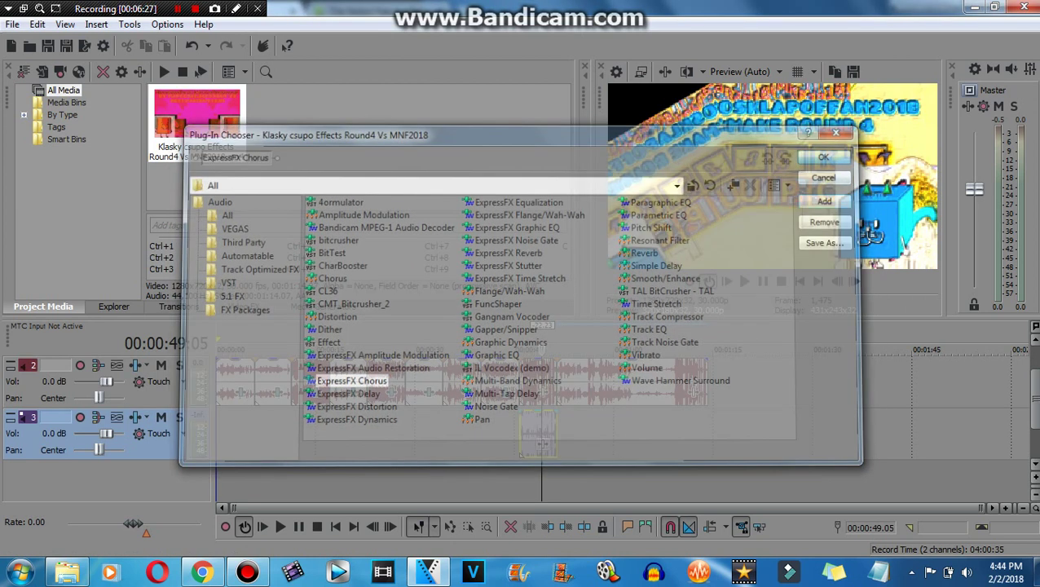
left_click_drag(220, 154, 366, 154)
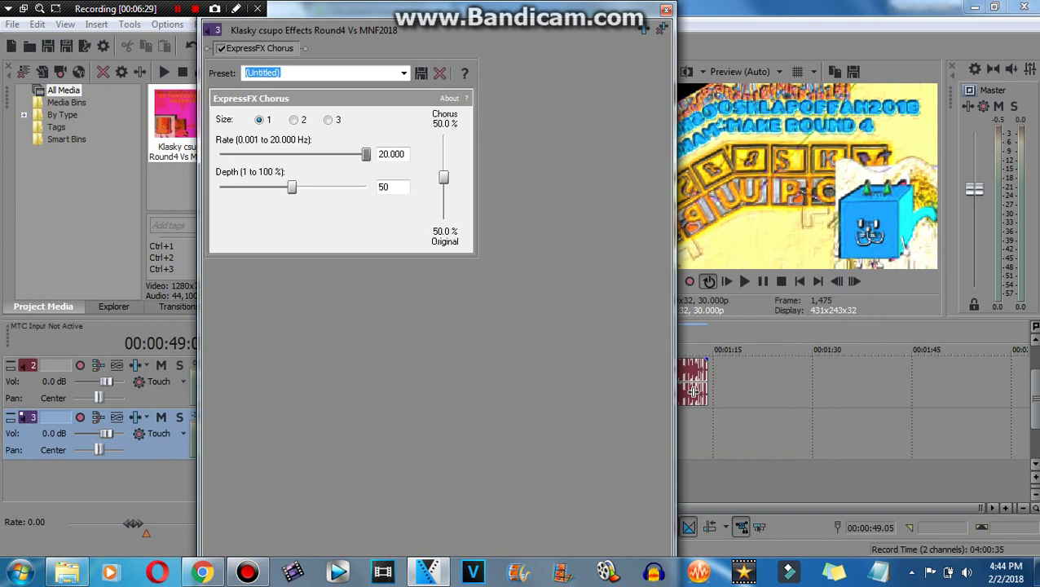
left_click_drag(443, 177, 443, 135)
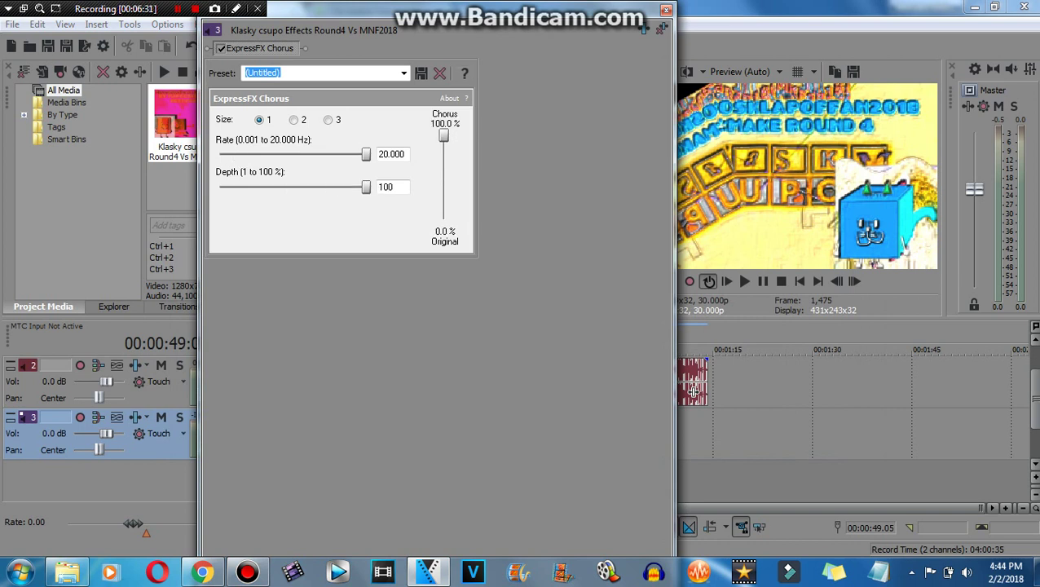
key("alt+F4")
Step: Play back the ninth section from its start to check its combined video and audio effects
scroll(520, 423, "up", 2)
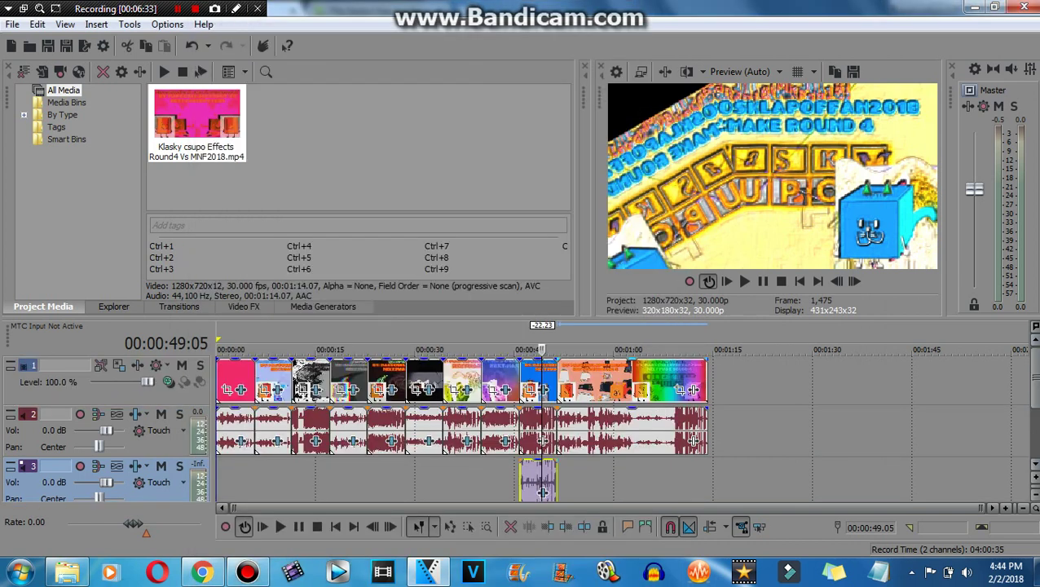
left_click(519, 383)
left_click(744, 282)
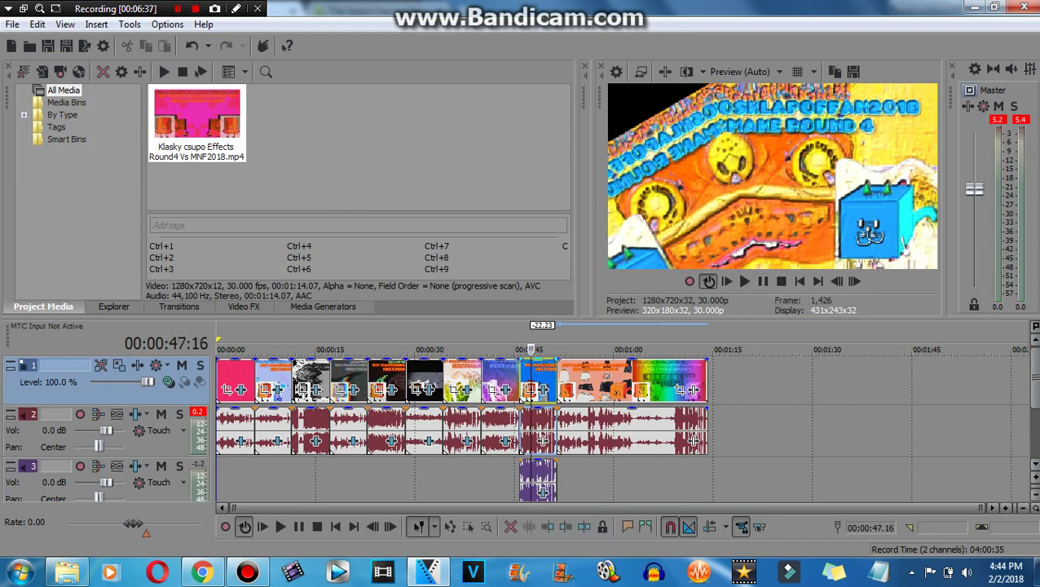
Step: Locate the scene change after the ninth section and split the remaining video and audio at 00:00:57:14
left_click(854, 281)
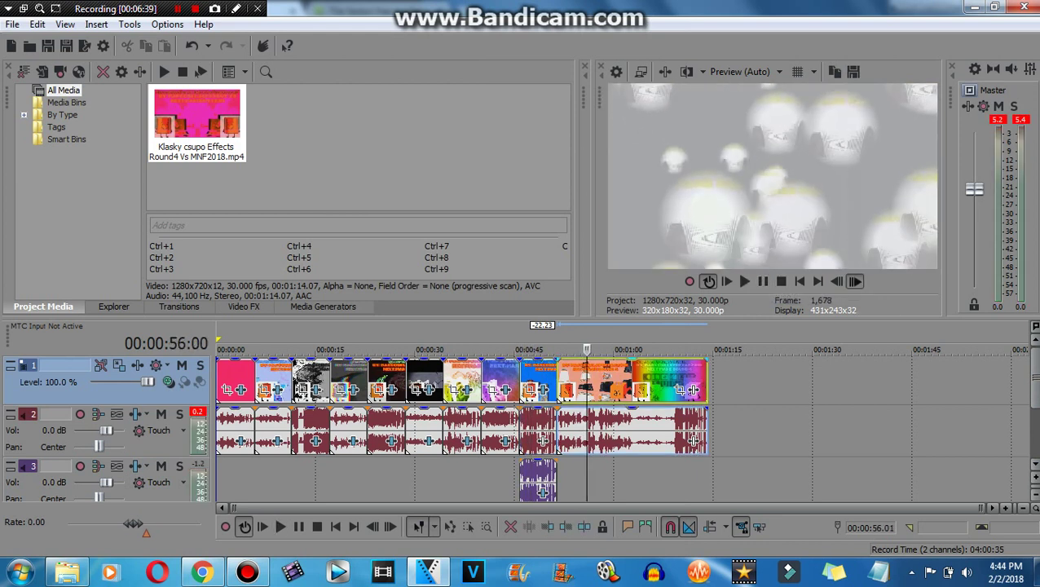
left_click(854, 281)
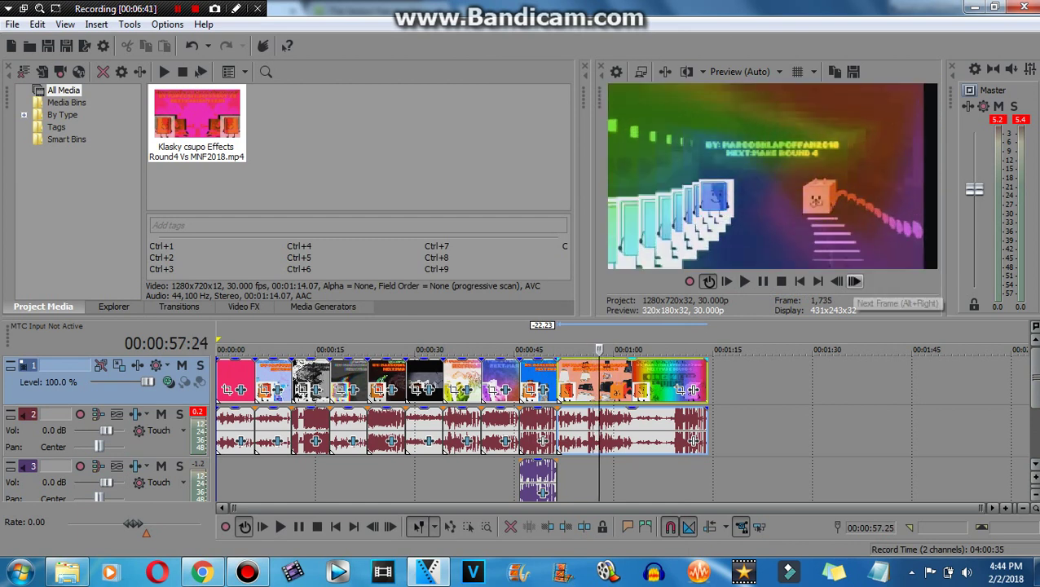
left_click(836, 281)
left_click(837, 282)
left_click(836, 281)
right_click(616, 382)
left_click(652, 294)
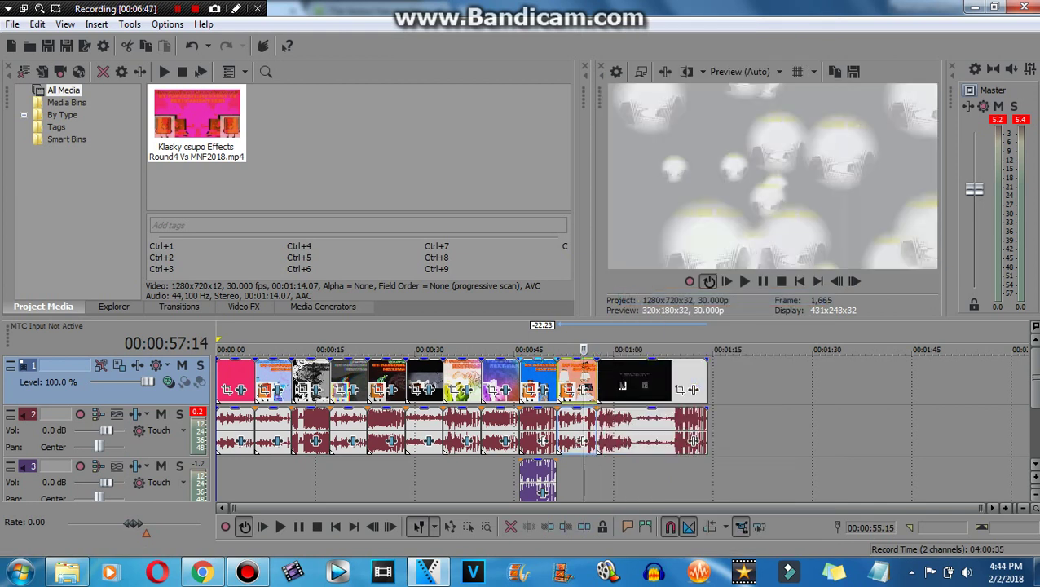
Step: Add the Channel Blend effect with the Red Only preset to the tenth video clip and flip the clip horizontally
key("alt+8")
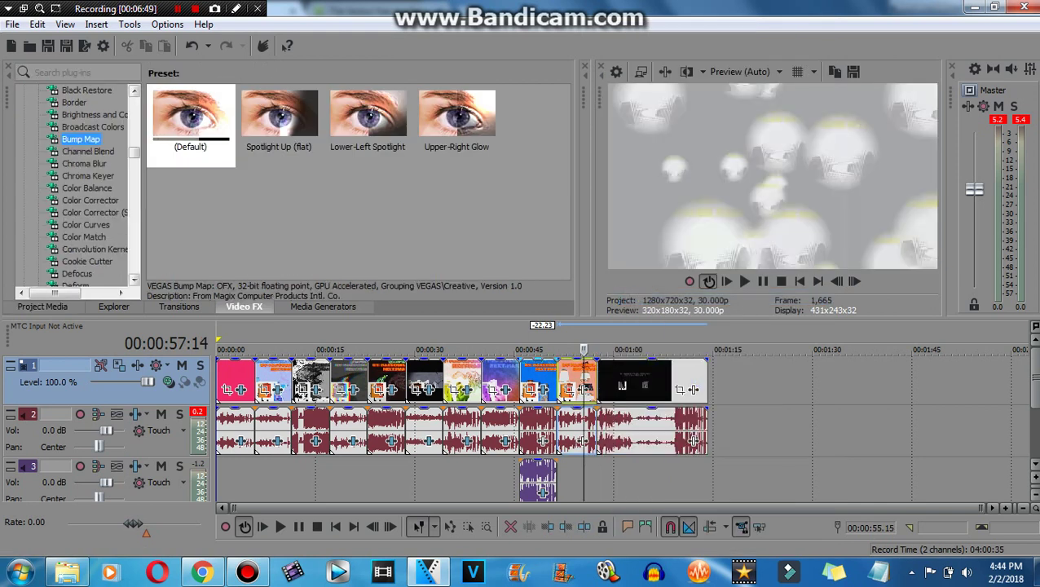
left_click(88, 152)
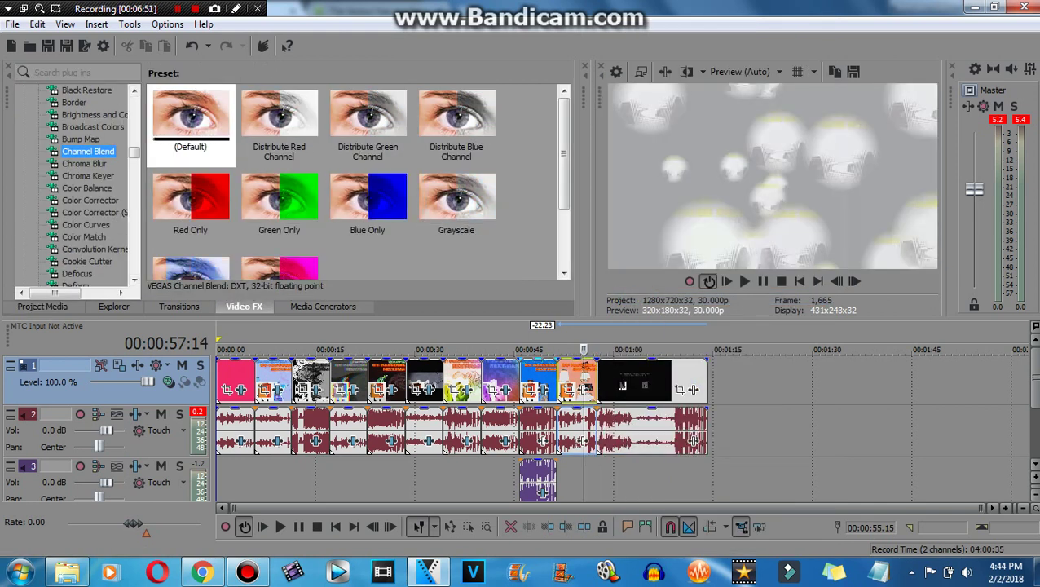
left_click_drag(191, 195, 580, 389)
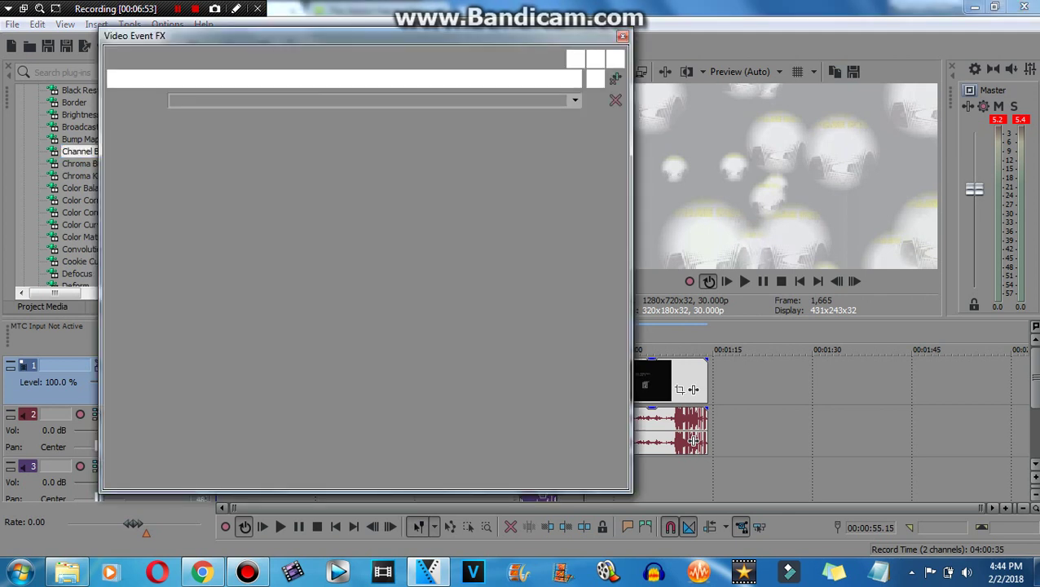
left_click(137, 78)
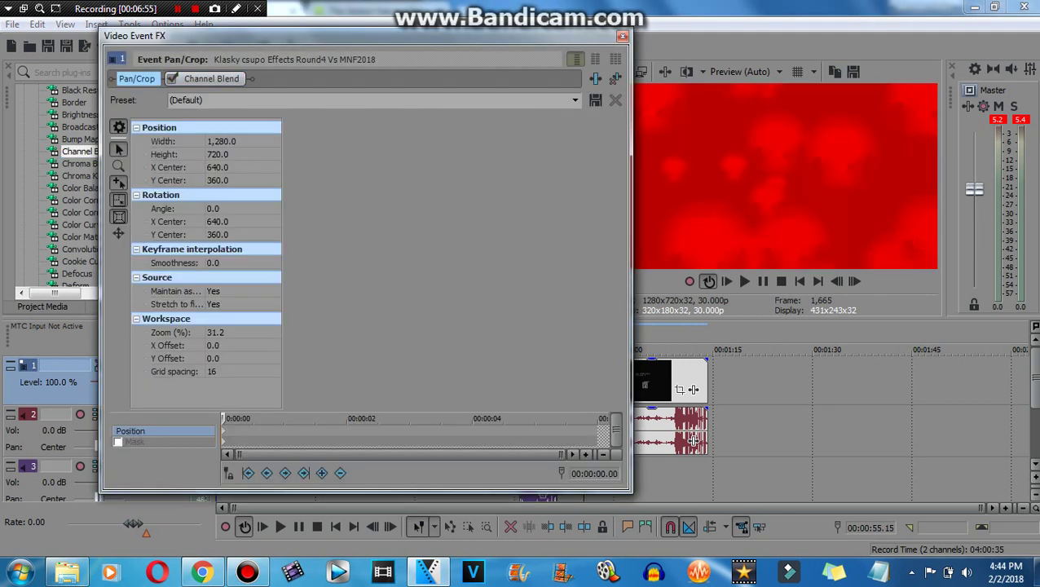
right_click(501, 287)
left_click(542, 330)
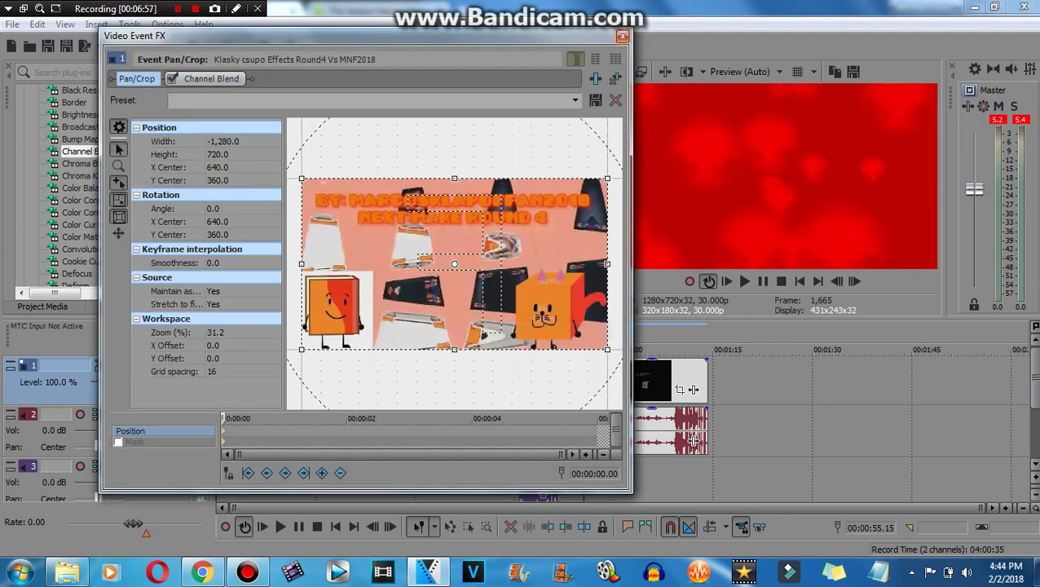
left_click(622, 36)
Step: Add the TV Simulator effect with the 0.7500 Line Sync preset to the tenth video clip
scroll(82, 183, "down", 5)
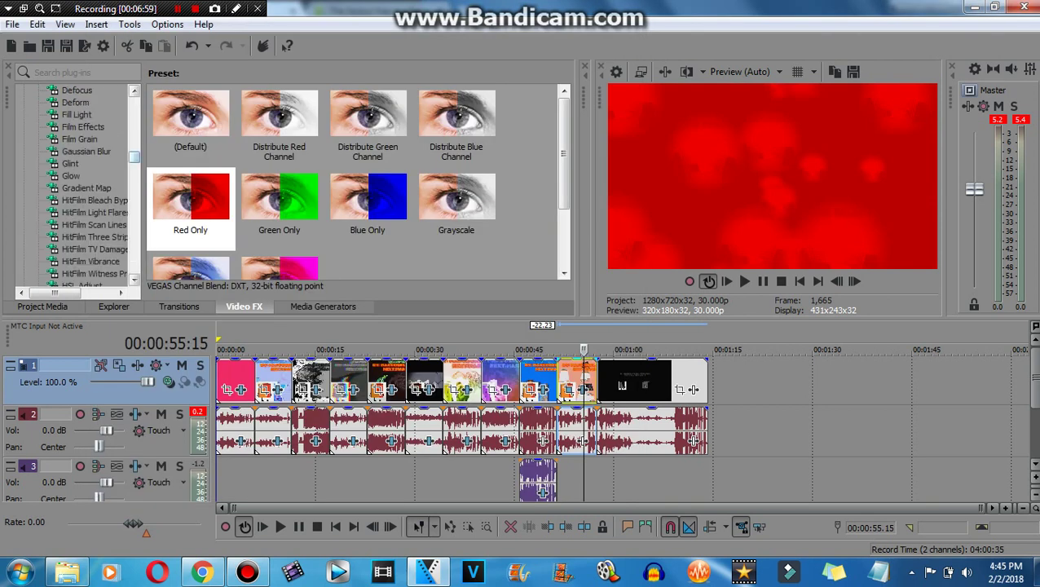
scroll(82, 184, "down", 15)
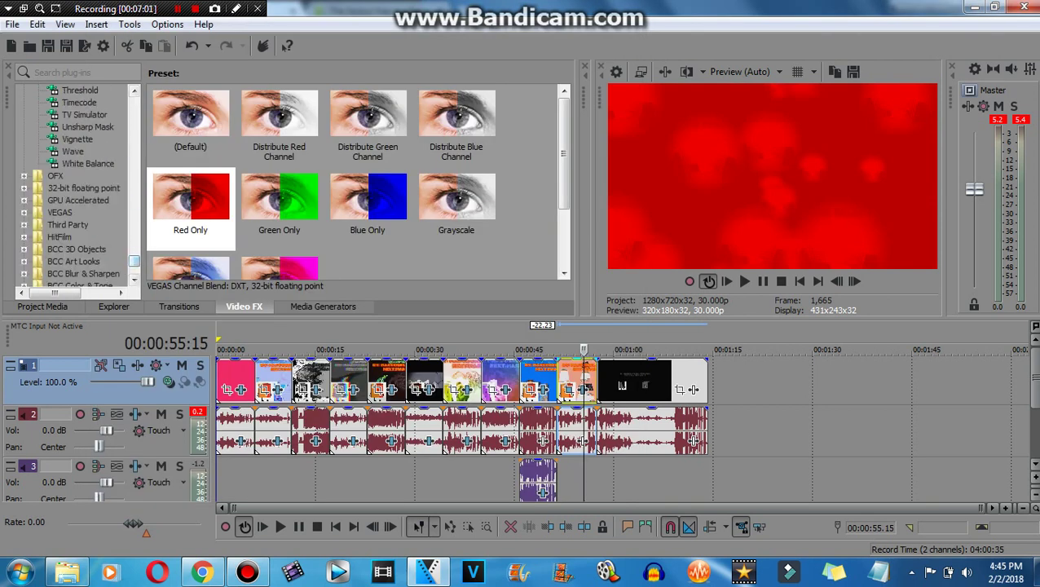
left_click(84, 114)
left_click_drag(455, 122, 580, 388)
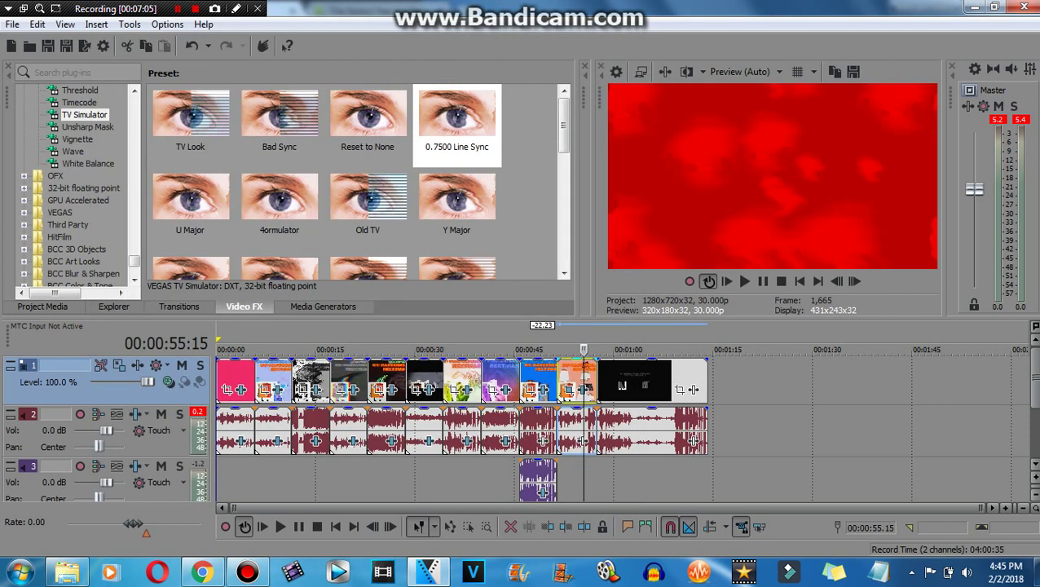
left_click(623, 36)
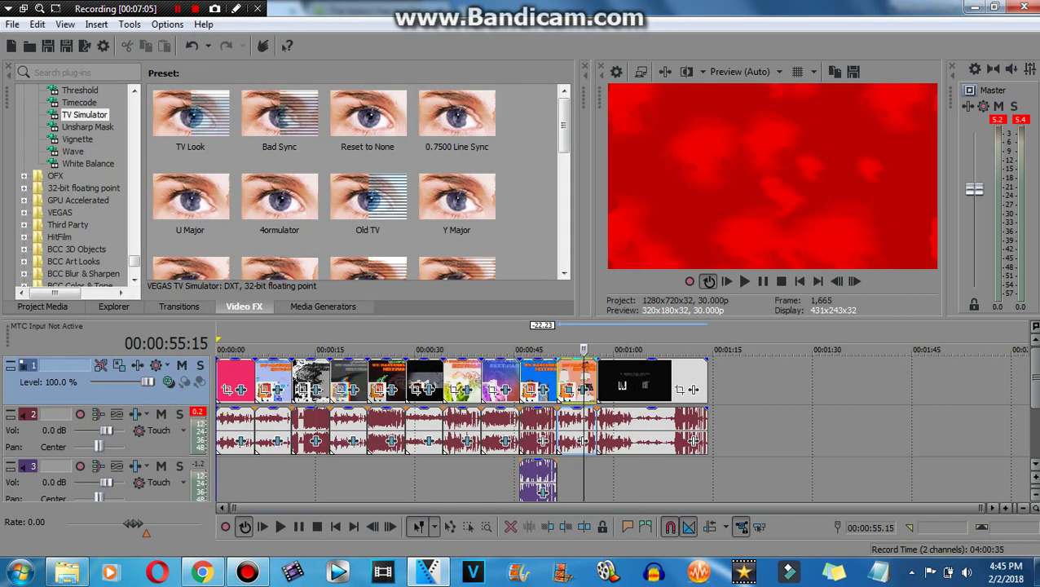
Step: Add an effect chain of ExpressFX Distortion and two Pitch Shift plug-ins to the tenth audio clip
left_click(582, 441)
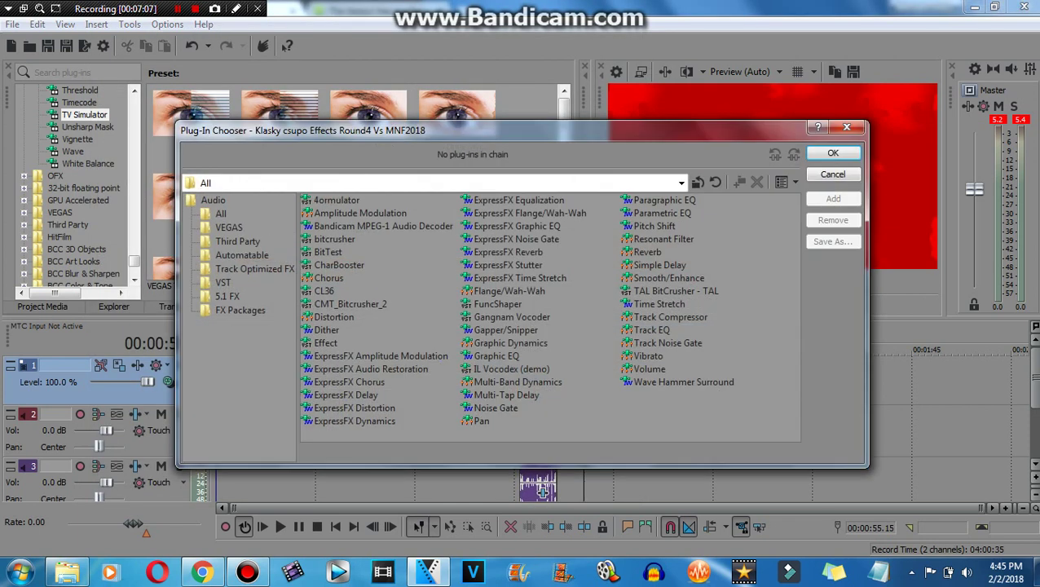
double_click(354, 408)
double_click(655, 226)
double_click(654, 226)
key("Return")
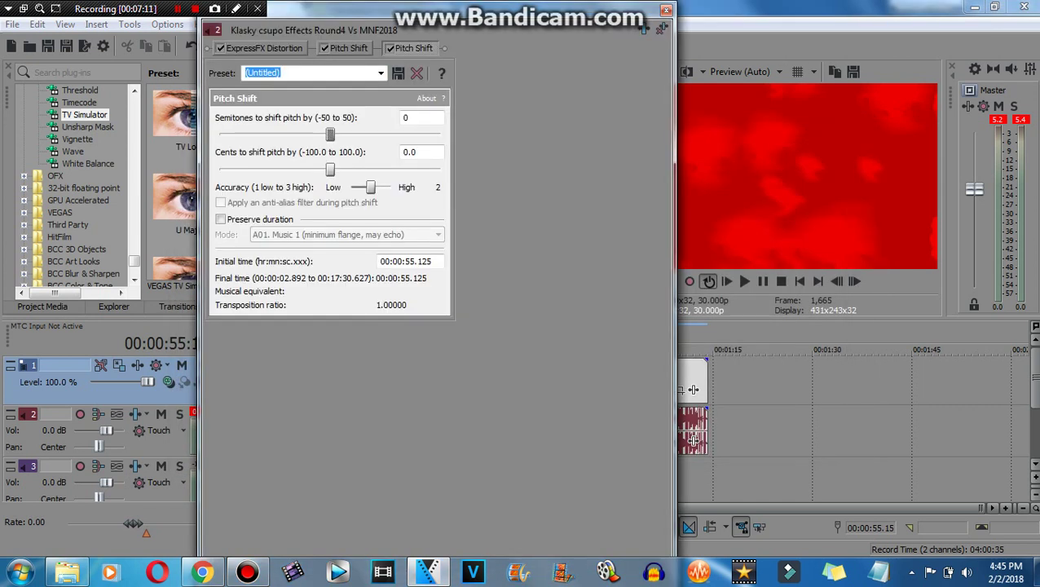
Step: Preserve duration in the second Pitch Shift using mode A17. Drums, unpitched (minimum echo)
left_click(346, 235)
key("Up")
key("Return")
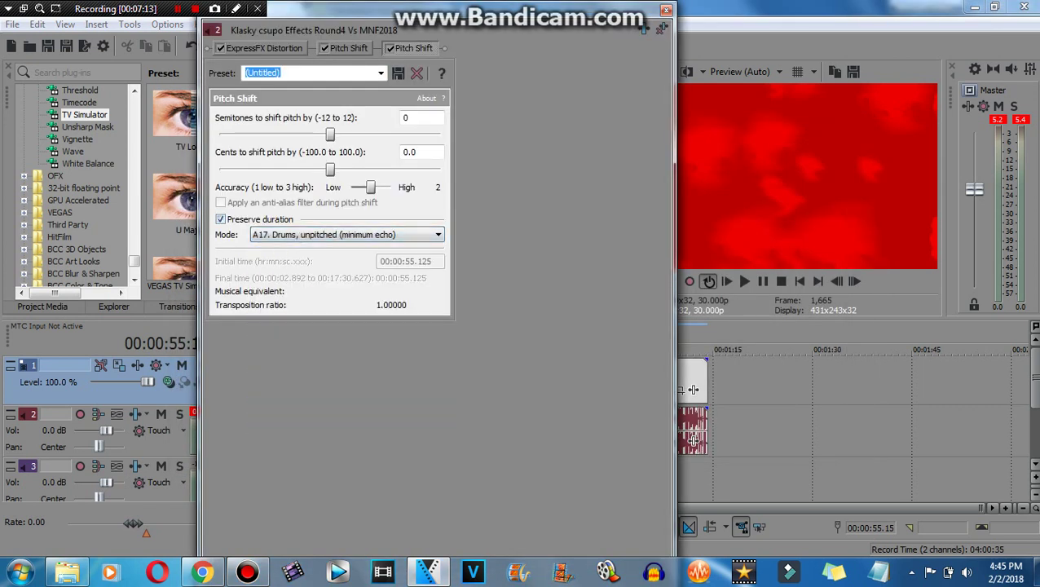
key("Home")
Step: Set the first Pitch Shift's preserved-duration mode to A17. Drums, unpitched (minimum echo)
key("alt+Down")
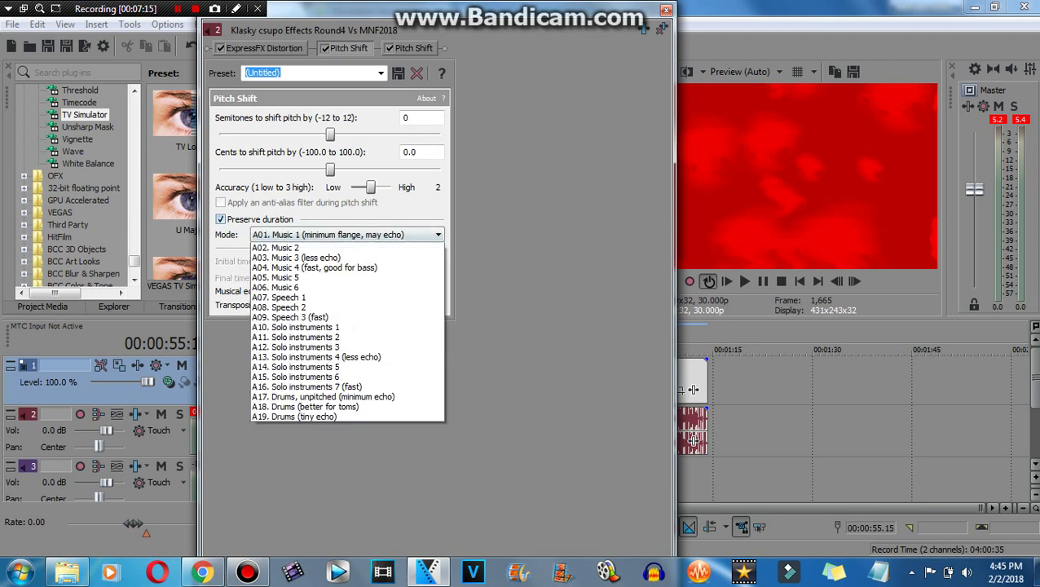
key("End")
key("Up")
key("Up")
key("Return")
key("Home")
Step: Choose a preset for ExpressFX Distortion in the tenth audio clip's chain and close the effect settings
key("ctrl+Tab")
key("alt+Down")
key("Down")
key("Down")
key("Down")
key("Down")
key("Return")
key("alt+F4")
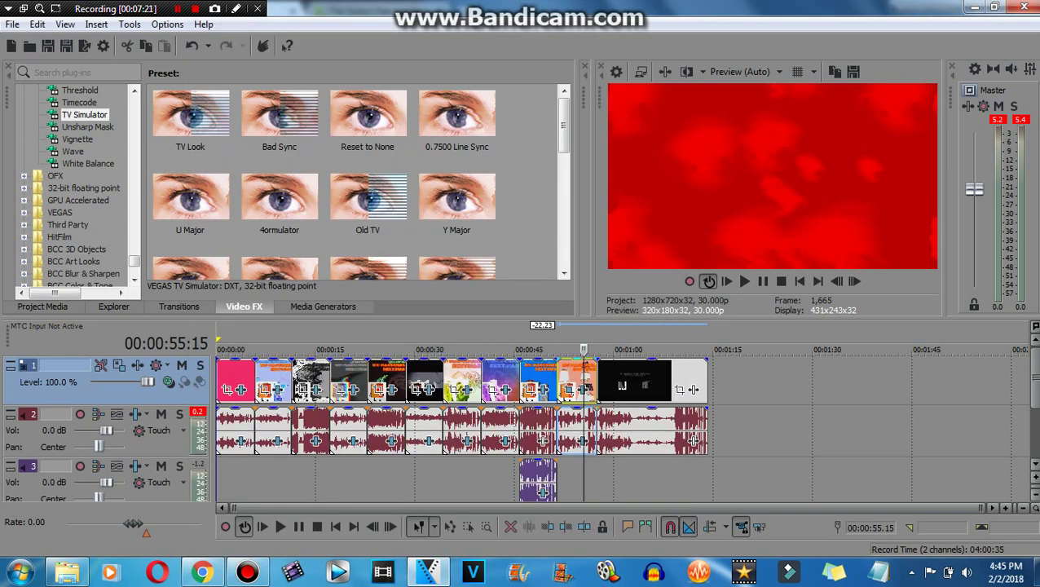
Step: Play back the tenth section from its start to check its video and audio effects
key("ctrl+Left")
key("space")
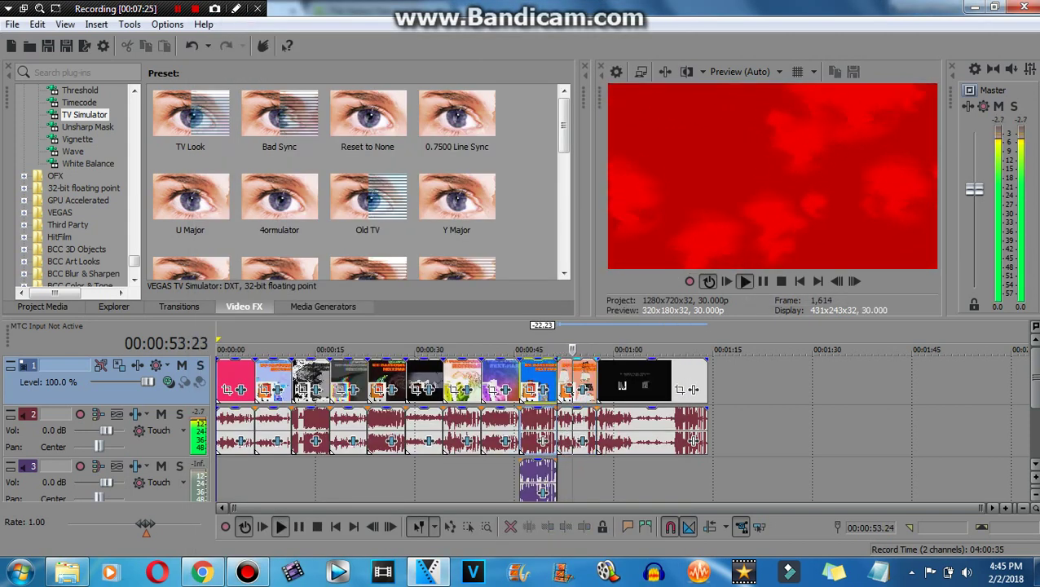
left_click(762, 281)
Step: Locate the next scene change in the last clip and split its video and audio at 00:01:02:25
left_click(624, 383)
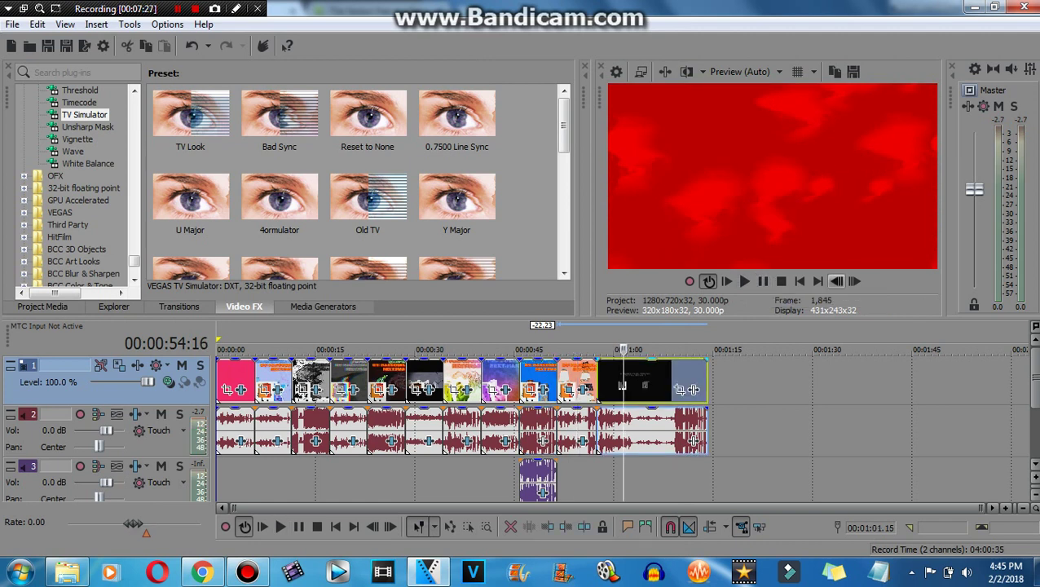
left_click(854, 280)
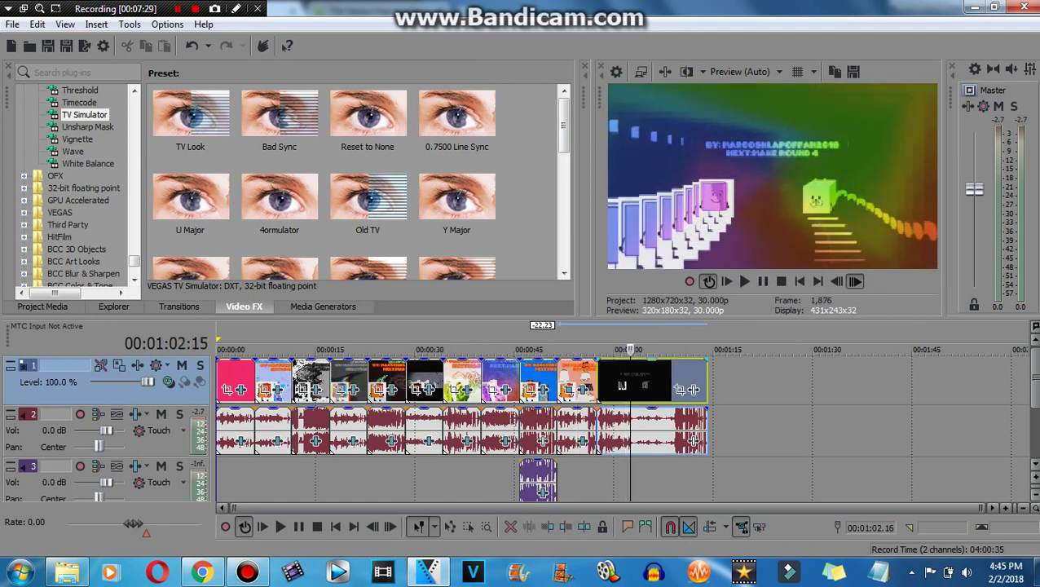
left_click(854, 280)
left_click(854, 280)
right_click(670, 379)
left_click(748, 355)
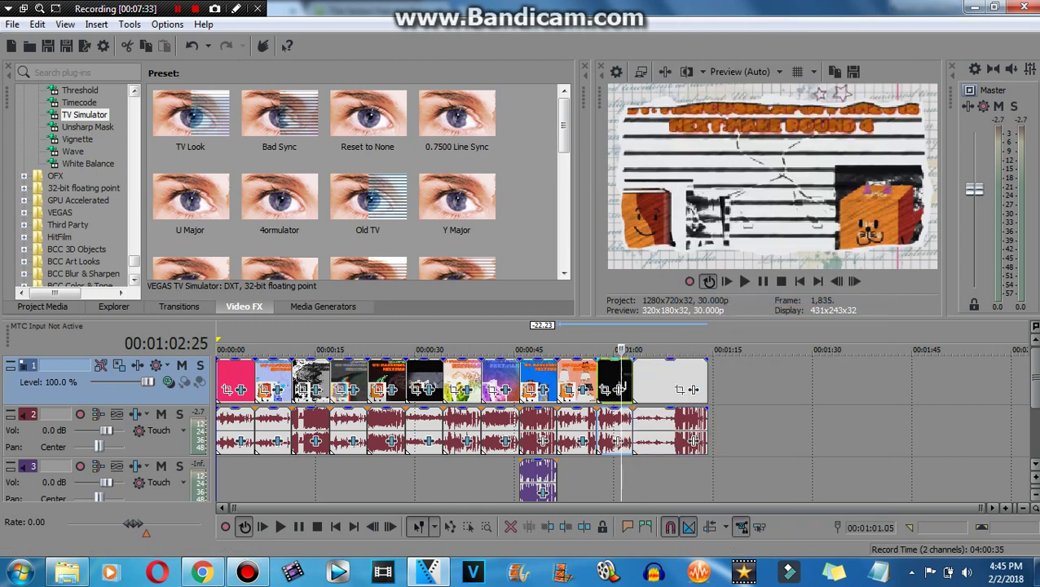
Step: Add a Gradient Map effect with the Reset to None preset to the eleventh video clip
scroll(81, 188, "up", 15)
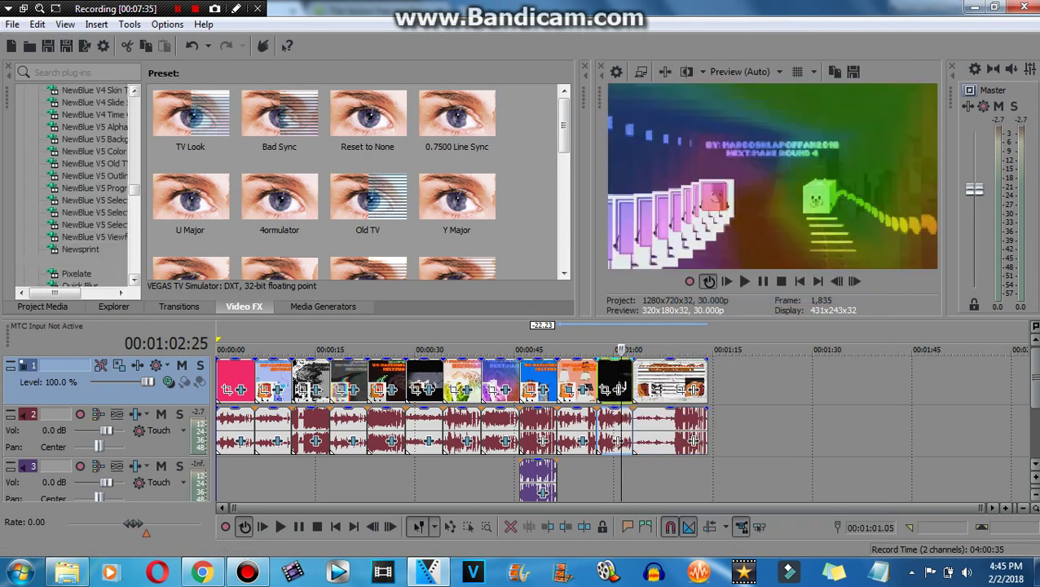
left_click(86, 212)
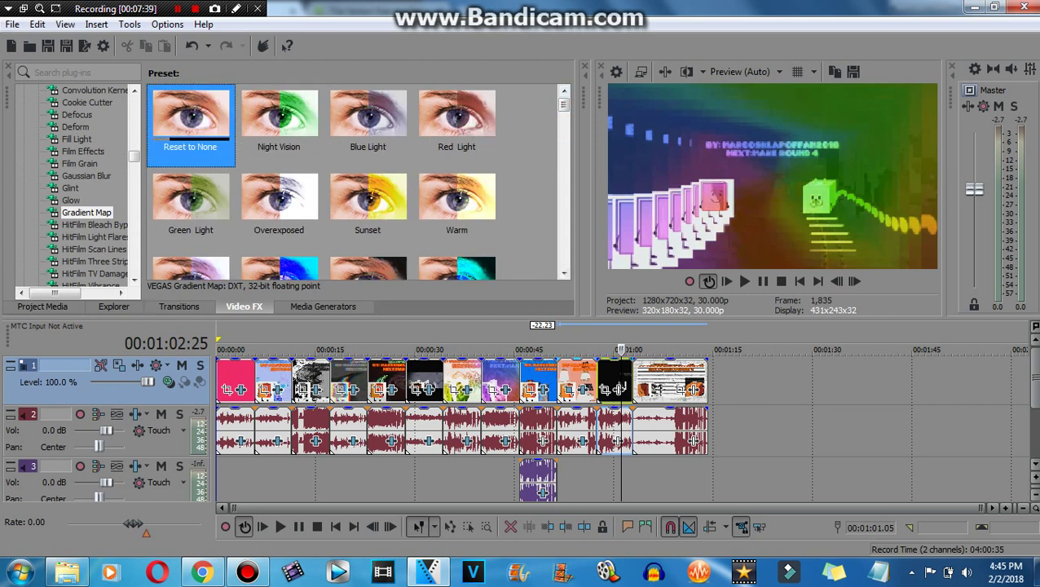
left_click_drag(190, 122, 538, 381)
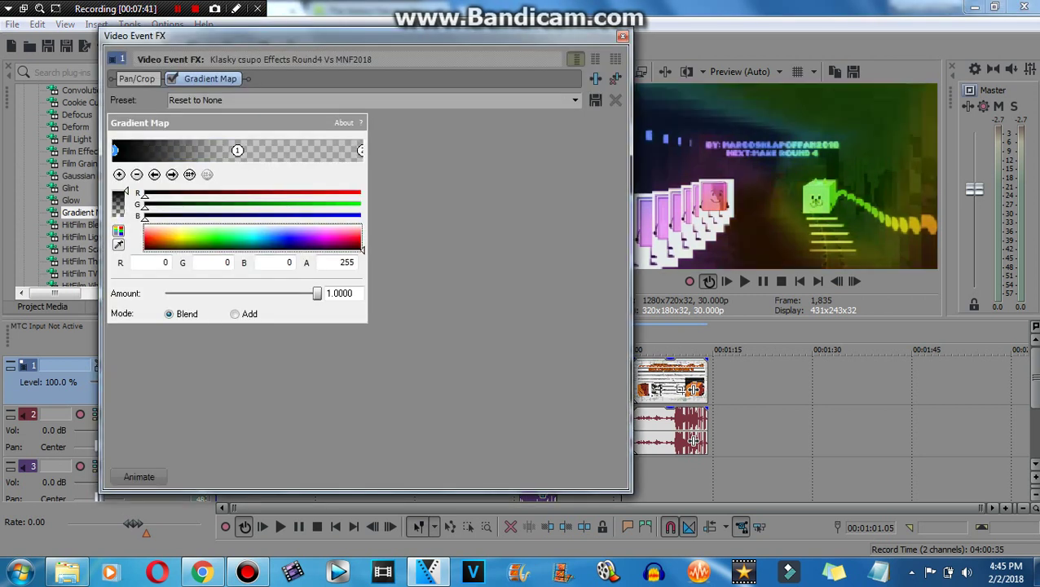
Step: Recolour the Gradient Map so it runs from white through black at the middle stop to yellow (255, 255, 0) at the end
left_click(361, 150)
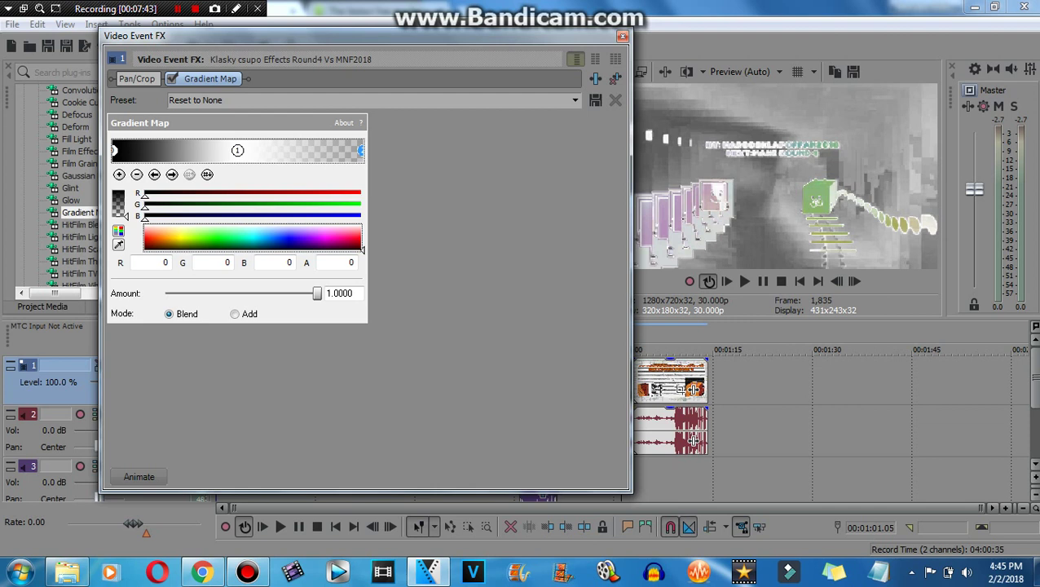
left_click(189, 238)
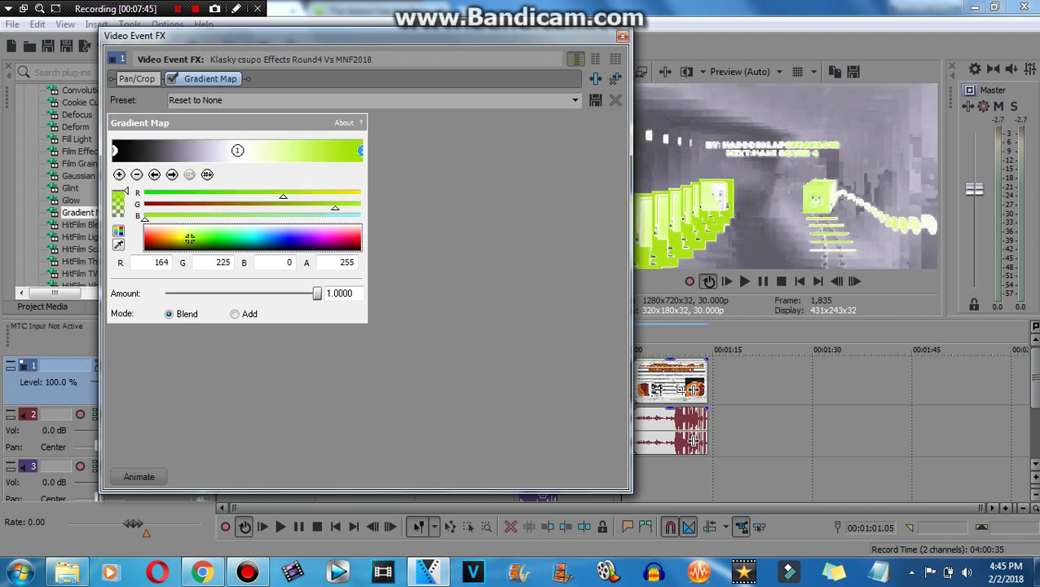
left_click(192, 237)
left_click(180, 238)
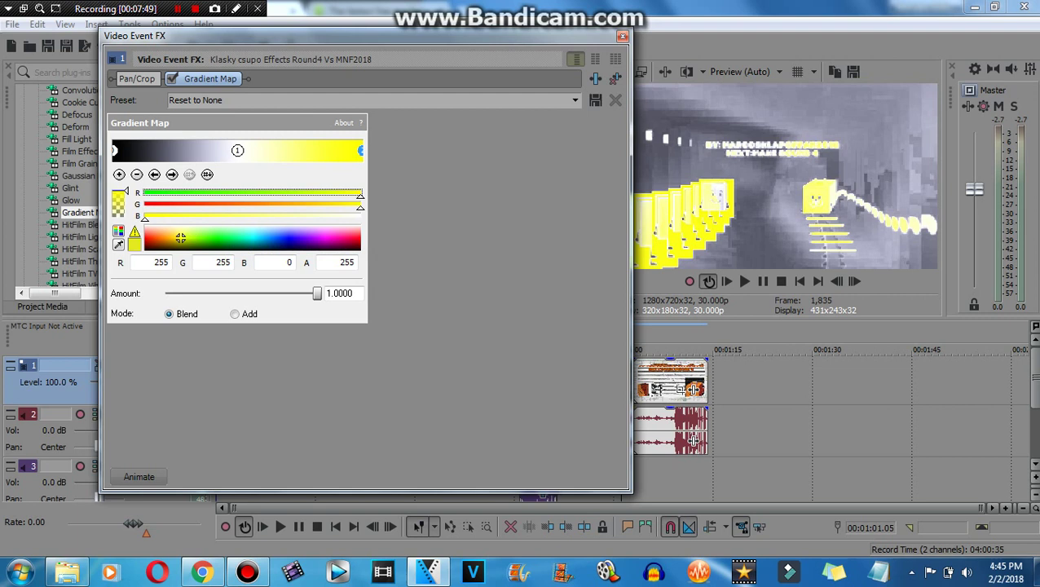
left_click(238, 150)
left_click(207, 174)
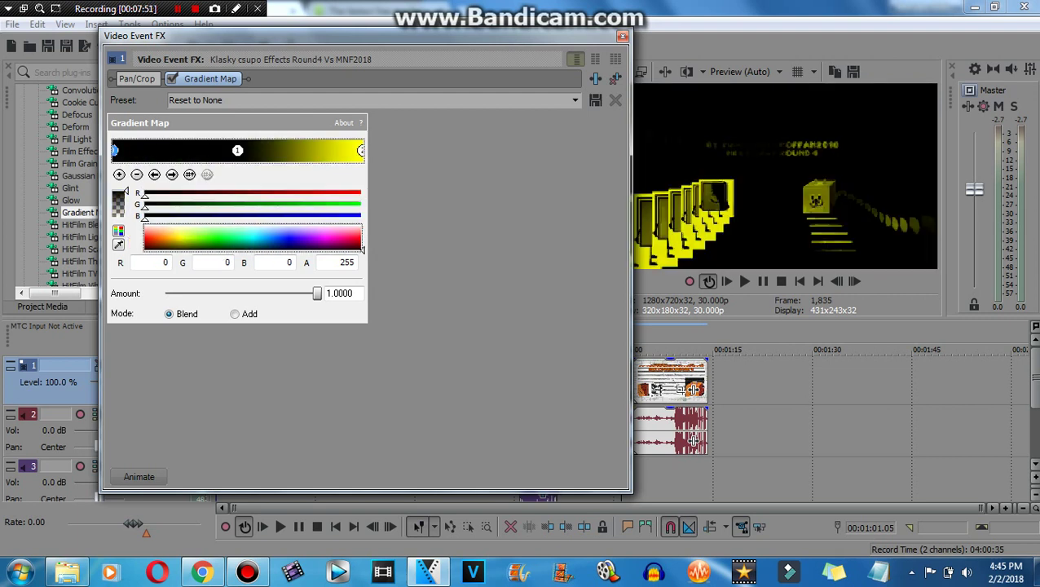
Step: Save the eleventh clip's Gradient Map settings as a preset named Narrator II and close the effect settings
type("Na")
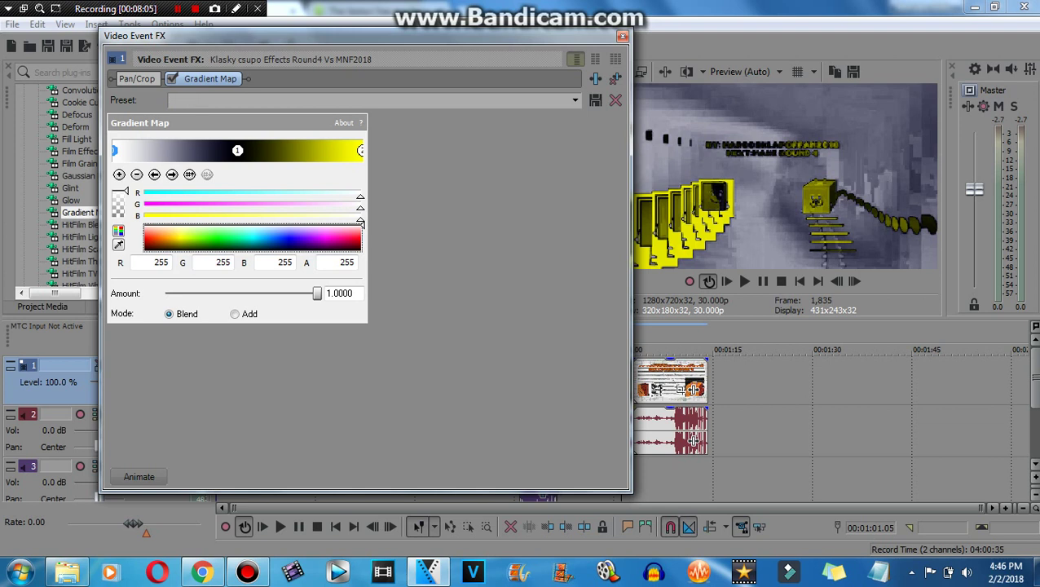
left_click(622, 36)
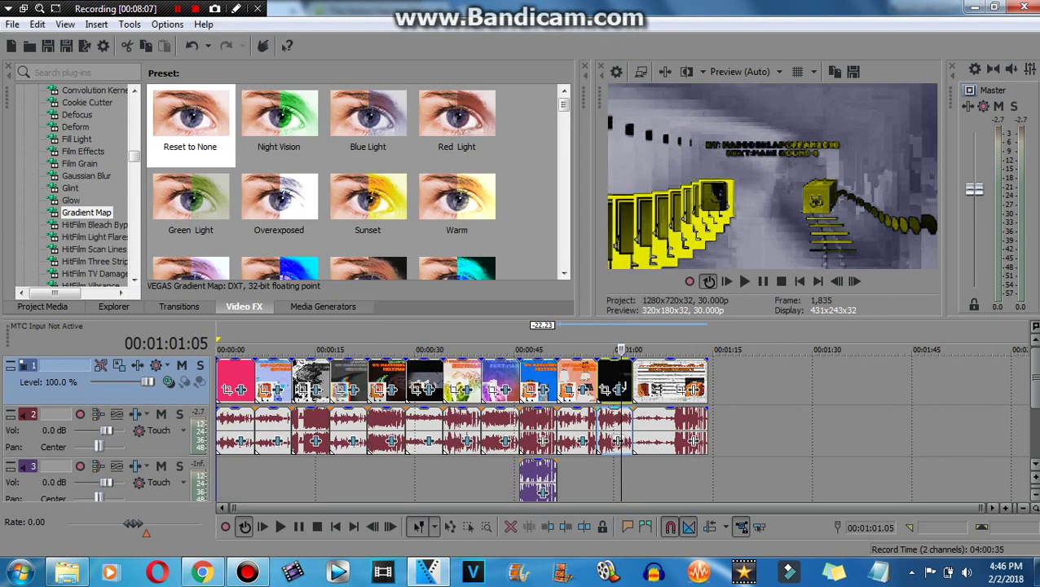
left_click(617, 441)
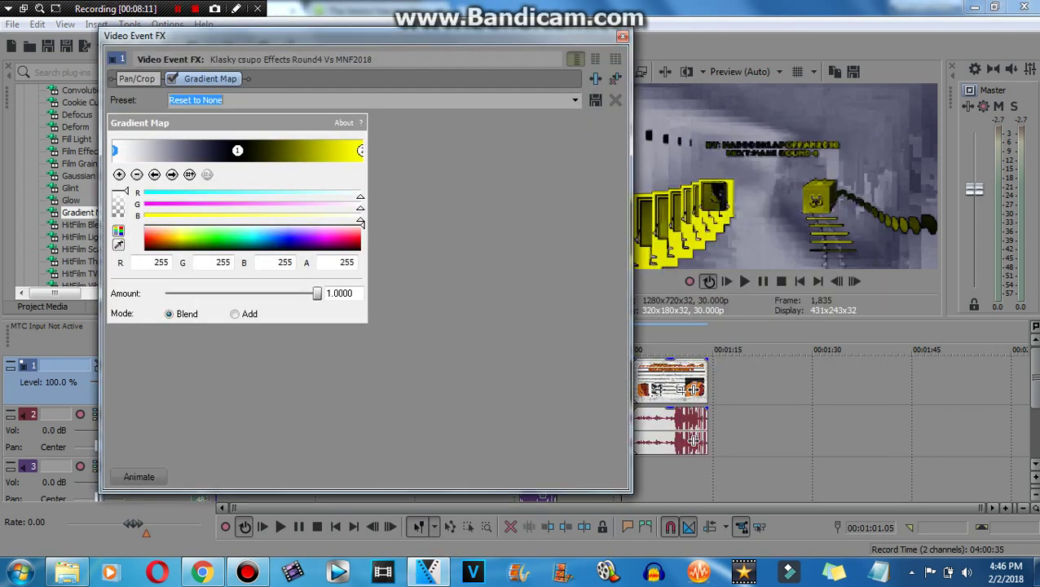
type("Narrator II")
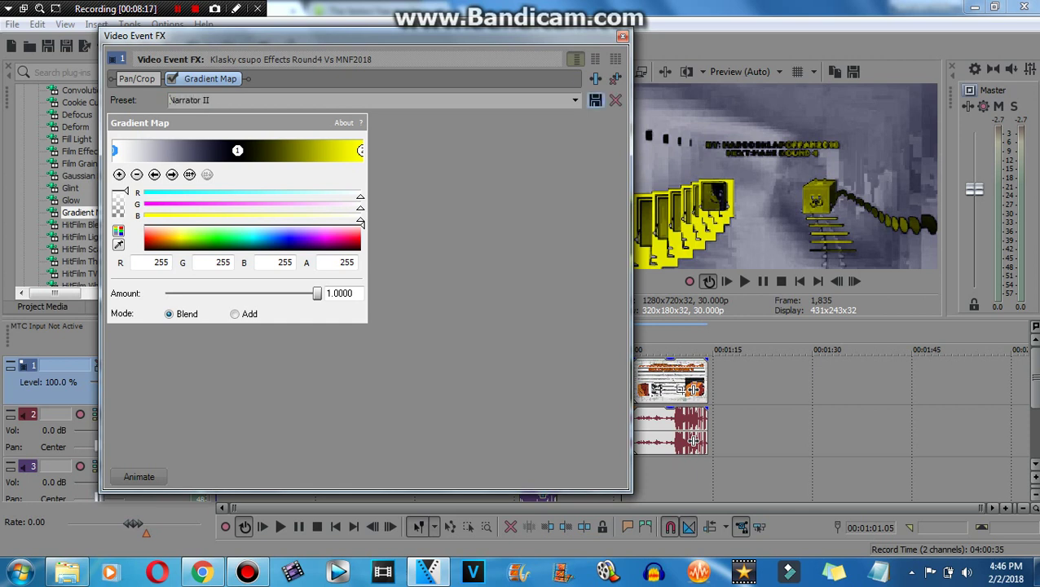
left_click(623, 36)
Step: Add the Pinch/Punch effect with the Medium Pinch preset to the eleventh video clip and close its settings
scroll(77, 188, "down", 10)
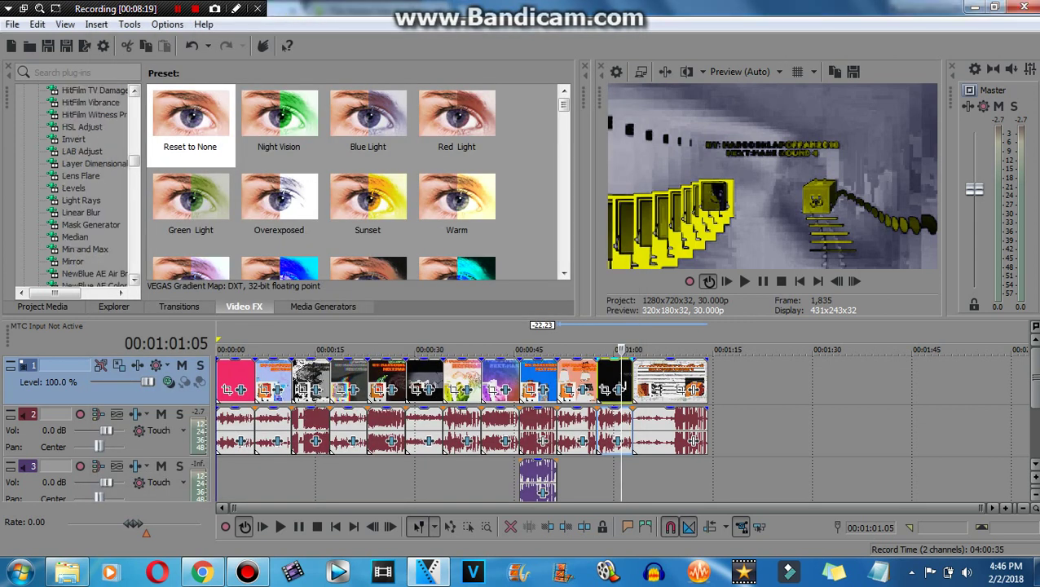
scroll(90, 188, "down", 5)
left_click(134, 90)
left_click(84, 90)
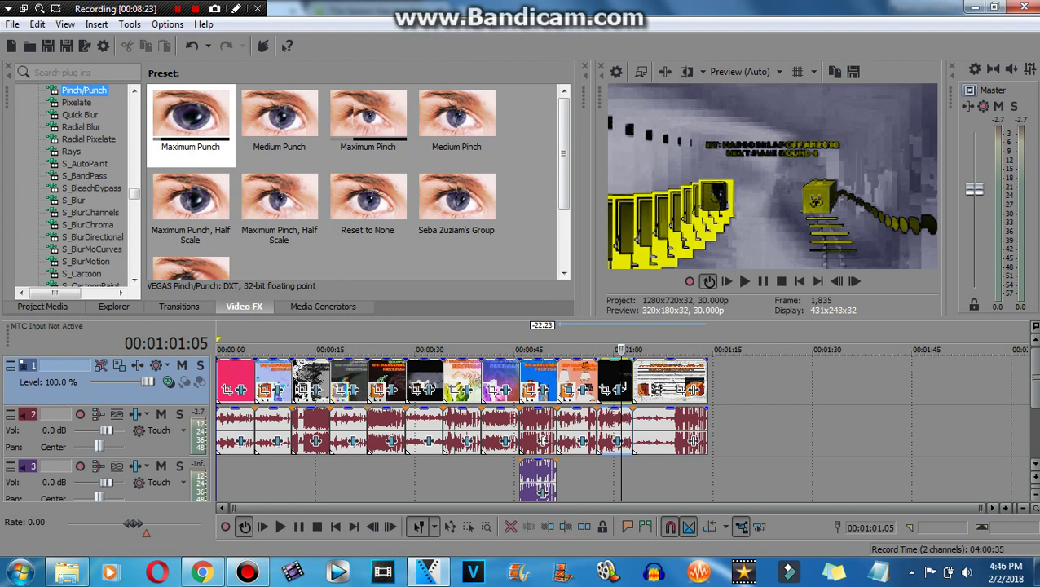
left_click_drag(456, 114, 616, 383)
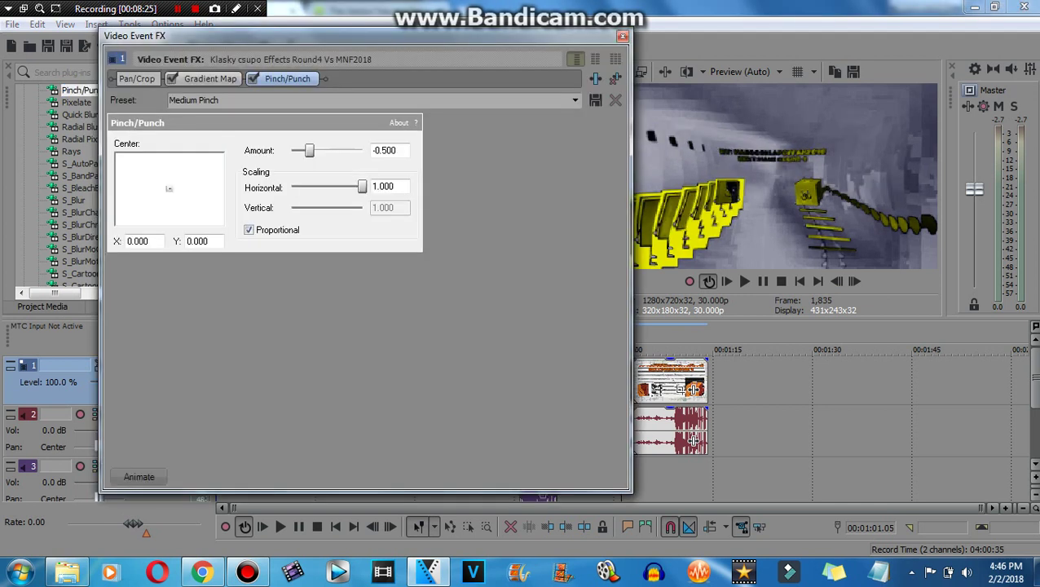
key("Escape")
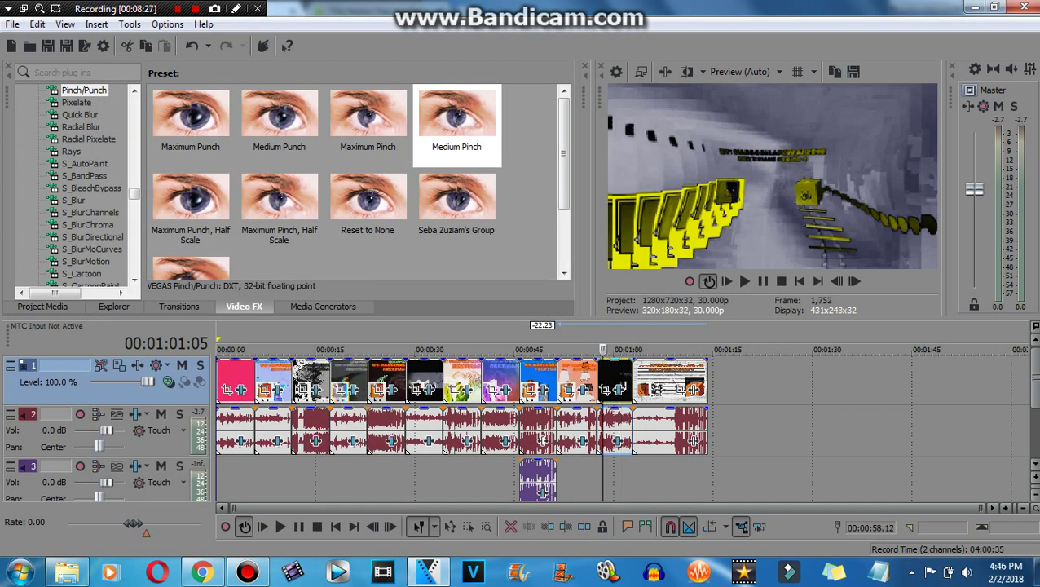
Step: Play back the eleventh section from its start to check its effects
key("space")
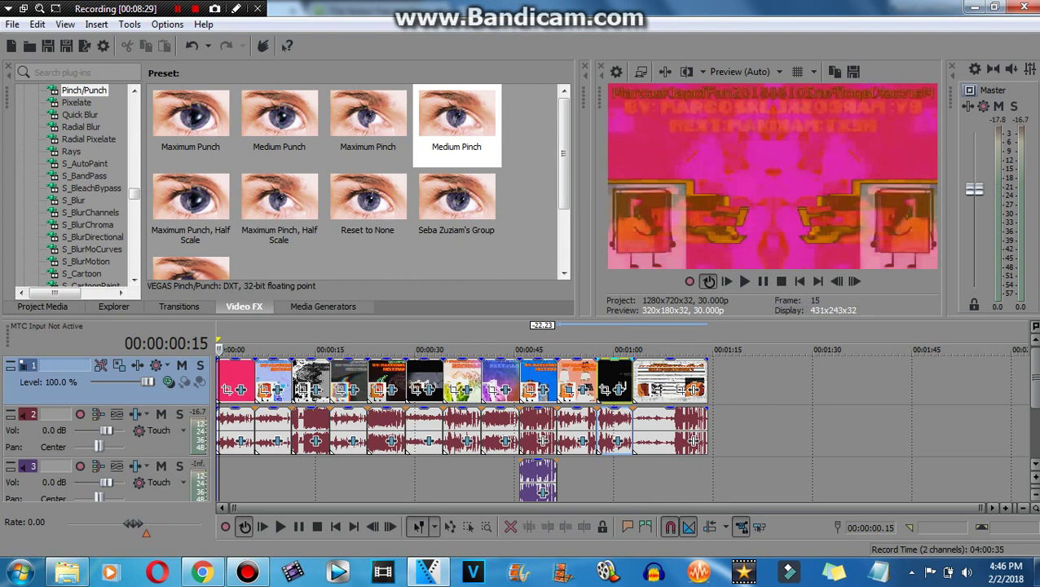
left_click(744, 281)
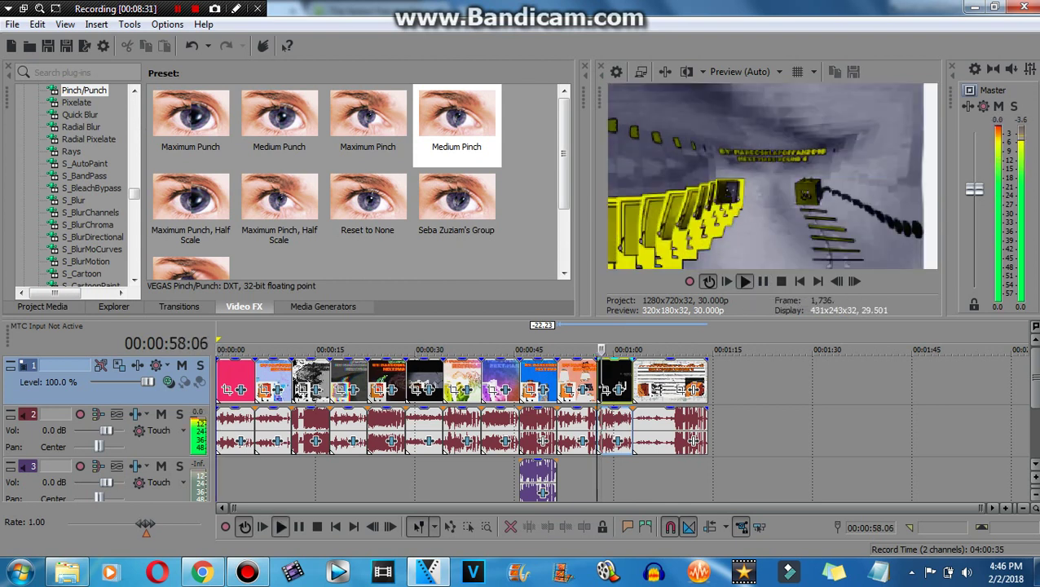
left_click(762, 281)
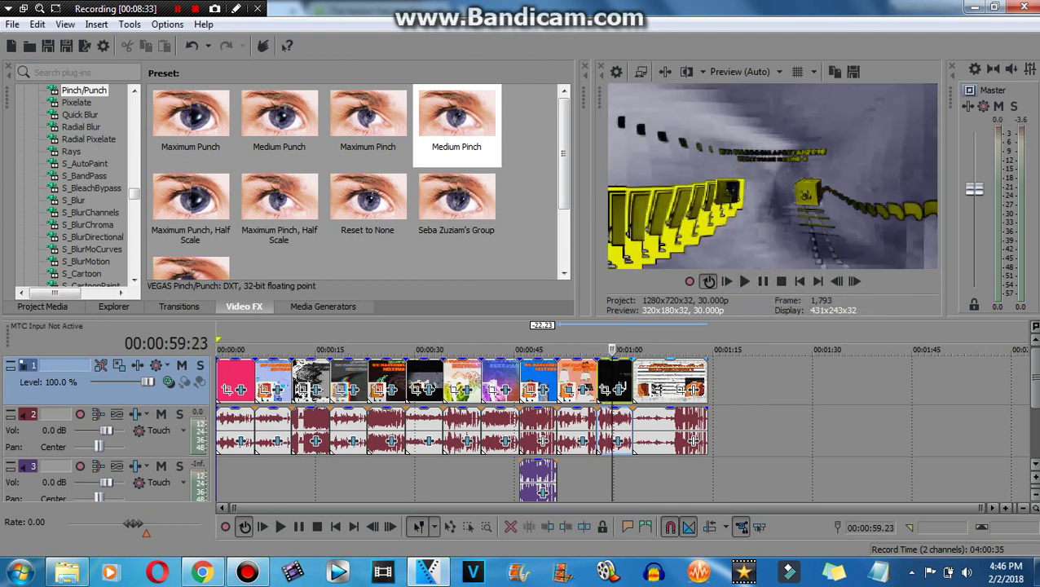
Step: Locate the next scene change in the last clip frame by frame and split its video and audio at 00:01:08:18
left_click(659, 382)
left_click(854, 282)
left_click(854, 281)
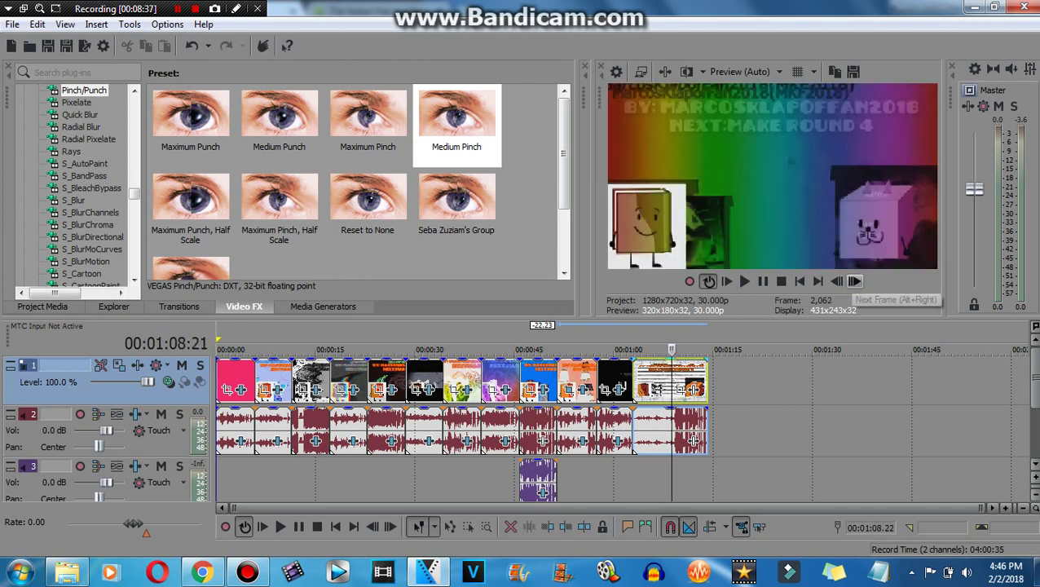
left_click(836, 281)
left_click(837, 281)
left_click(836, 281)
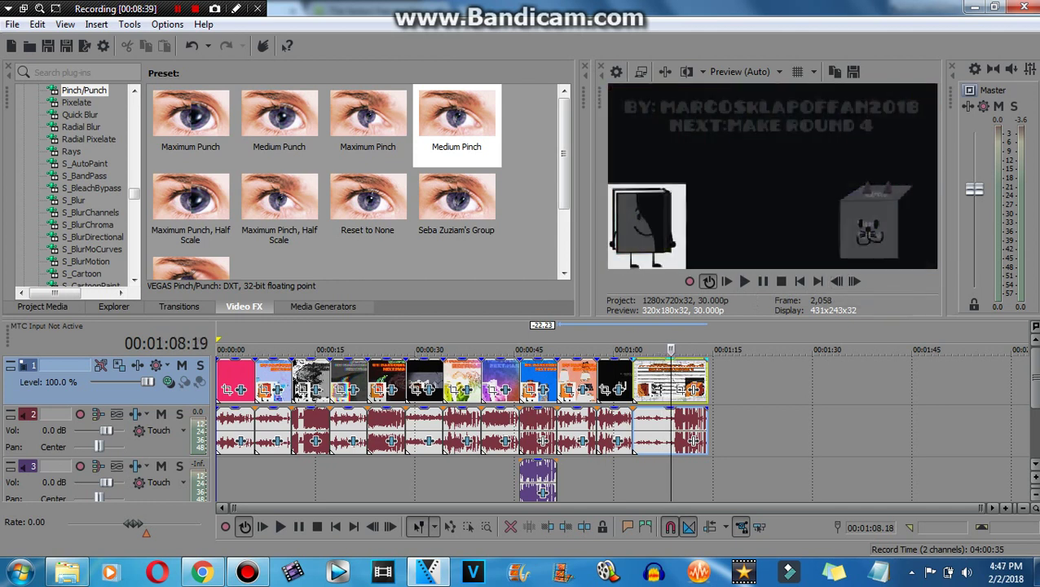
right_click(689, 383)
left_click(717, 287)
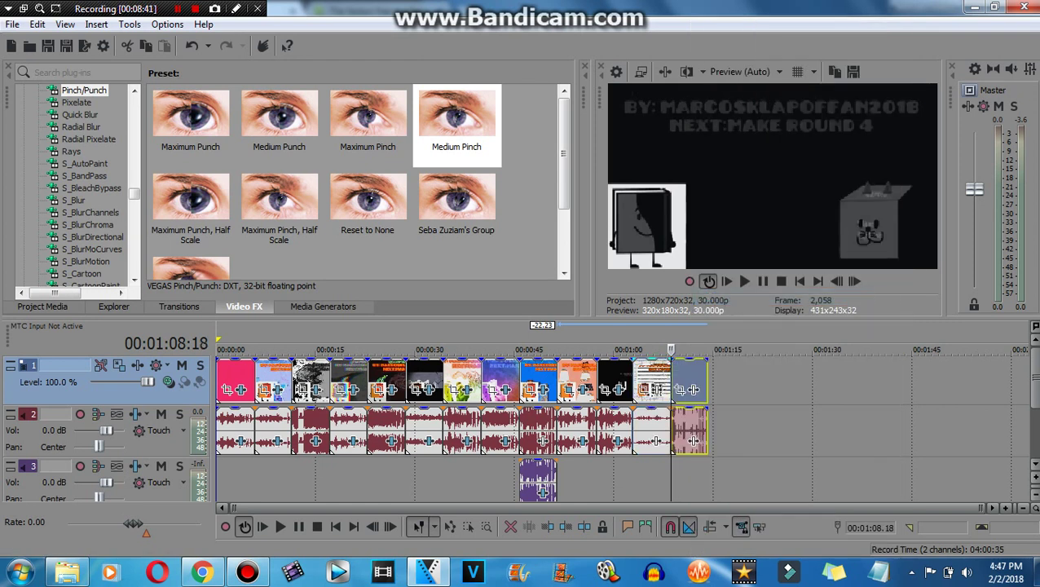
Step: Apply a strong Wave distortion to the twelfth video clip, starting from the Reset to None preset
left_click(649, 383)
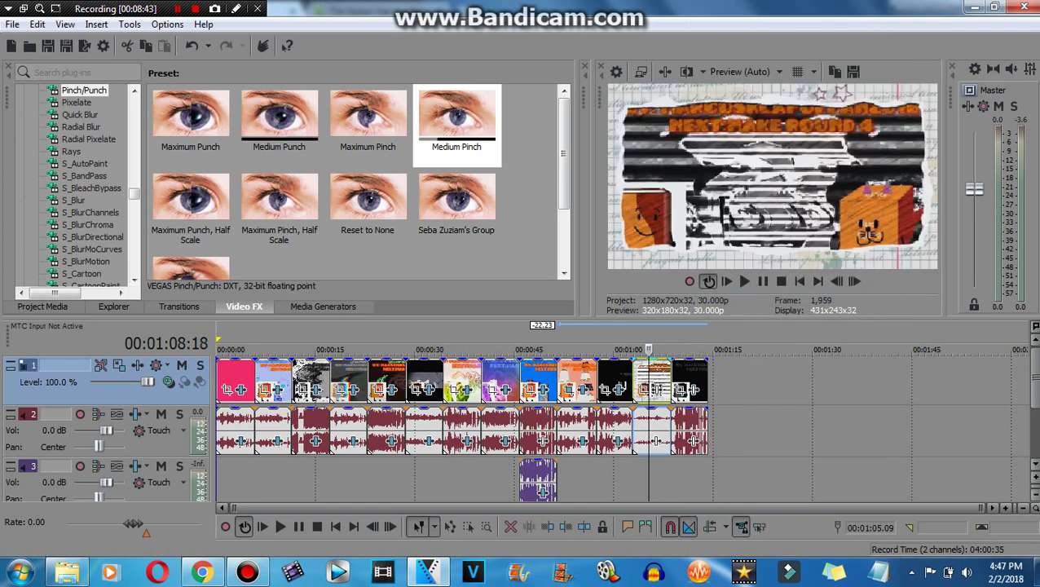
scroll(81, 187, "down", 15)
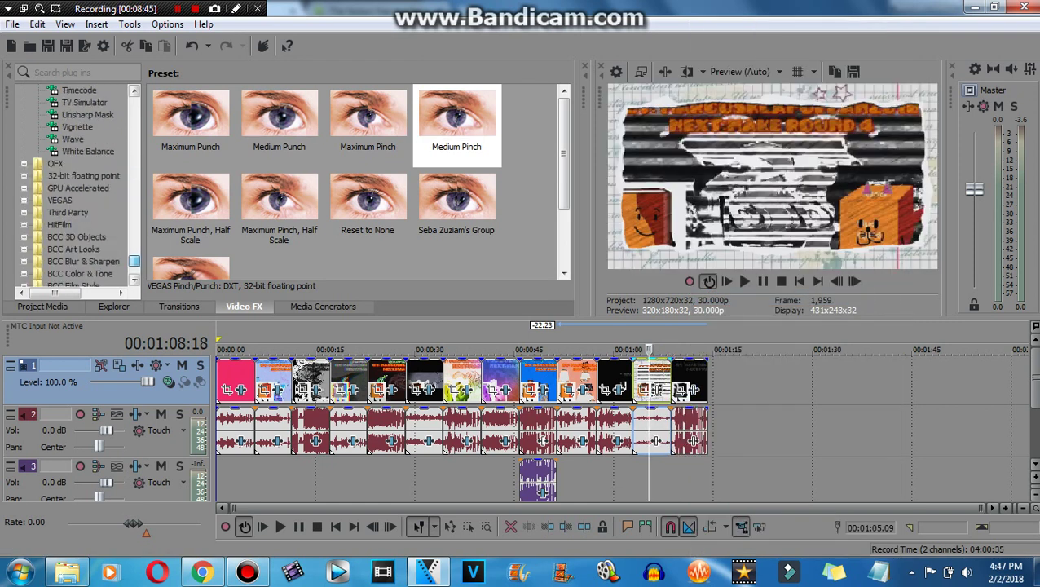
left_click(73, 138)
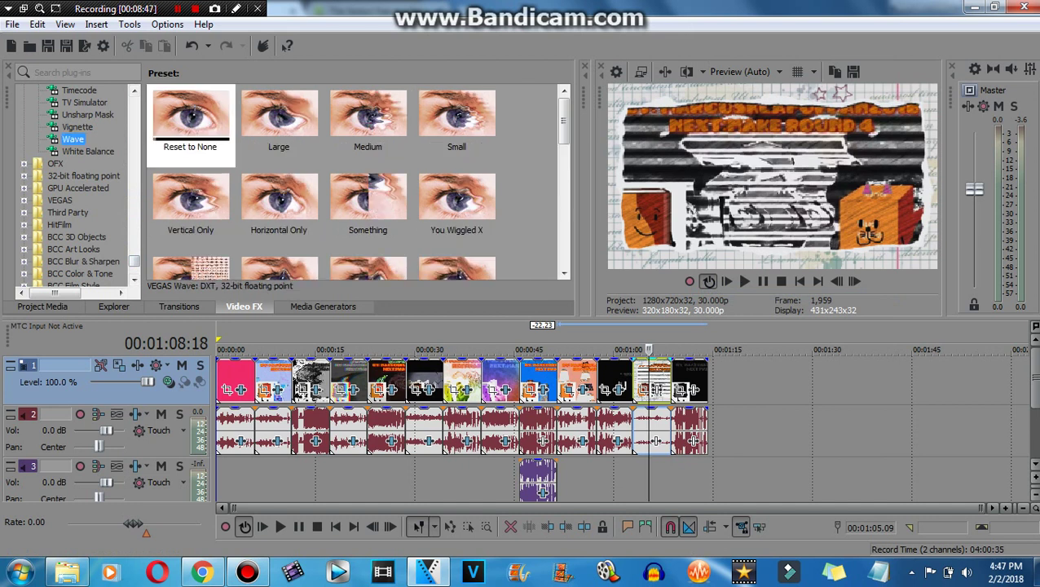
scroll(358, 180, "down", 8)
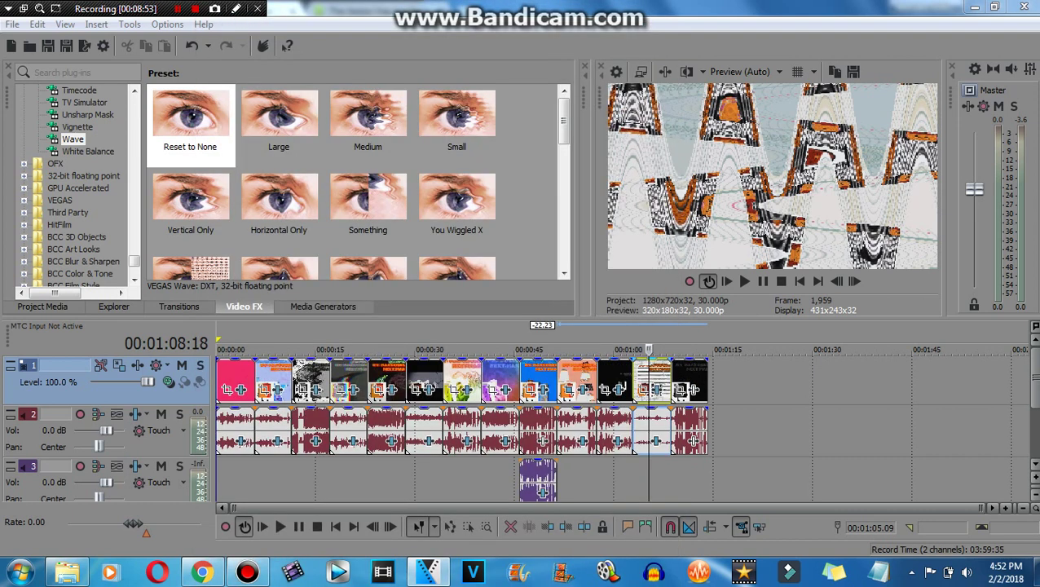
Step: Play back the twelfth section from its start to check its effects
left_click(633, 351)
left_click(744, 281)
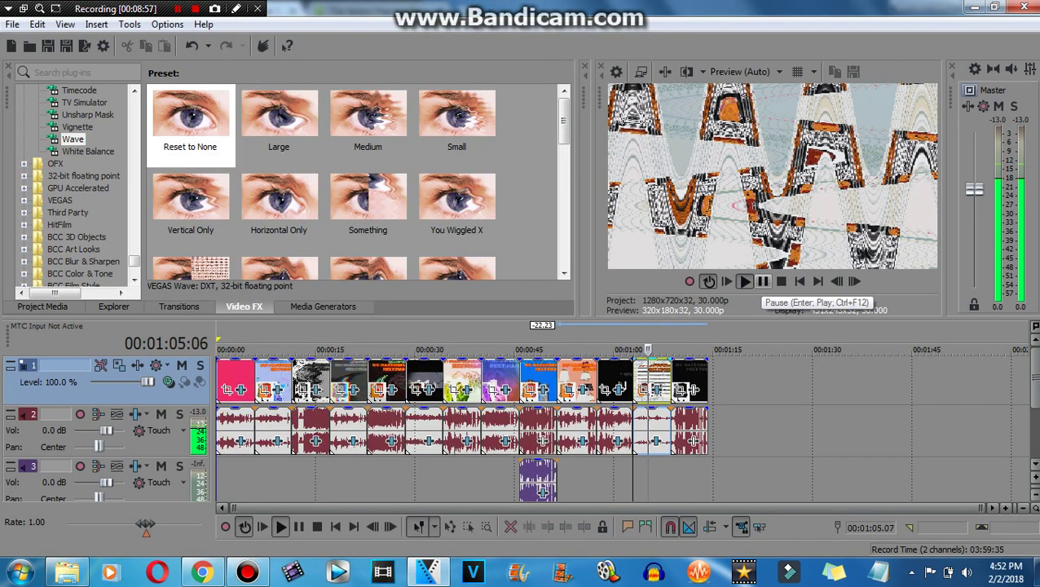
left_click(762, 281)
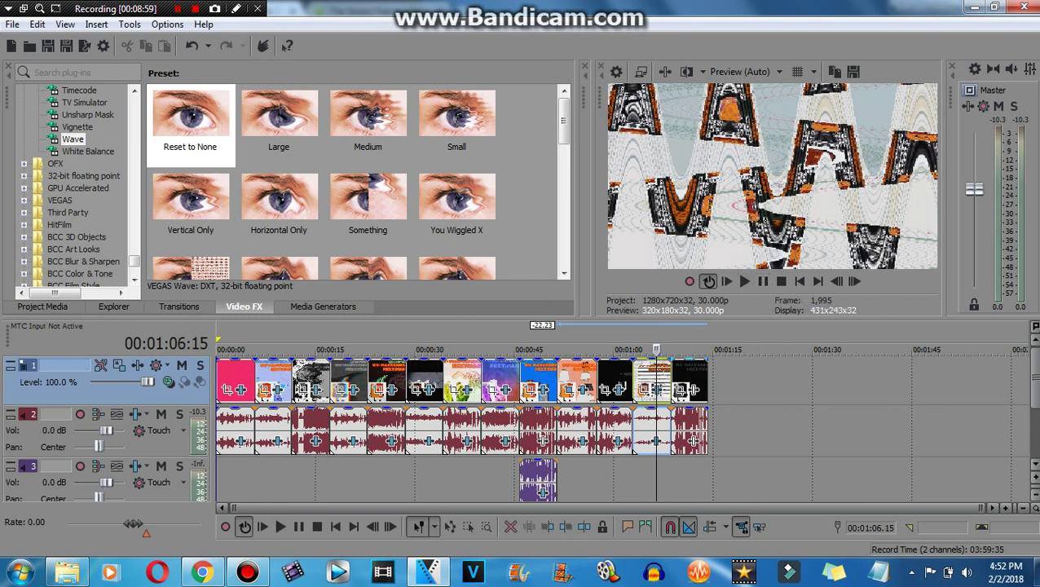
Step: Go to the start of the last clip at 00:01:08:18 and look through the Swirl effect's presets
key("Right")
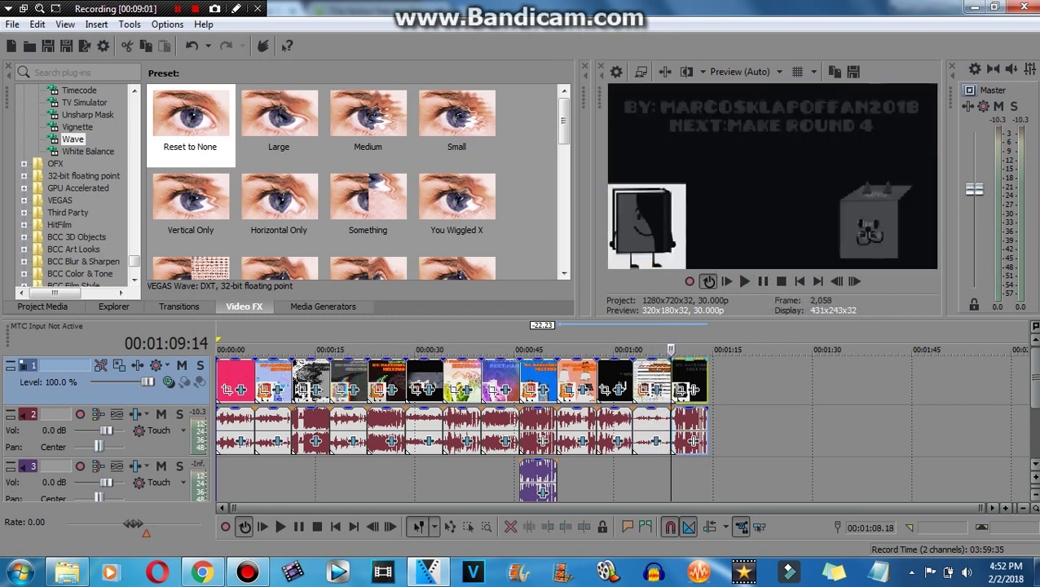
scroll(81, 186, "up", 3)
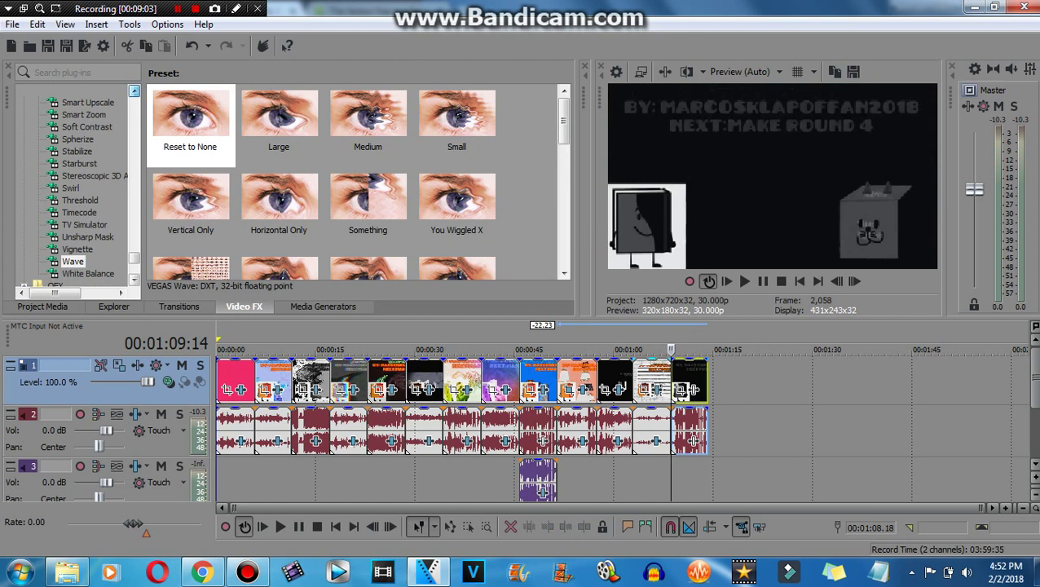
left_click(71, 187)
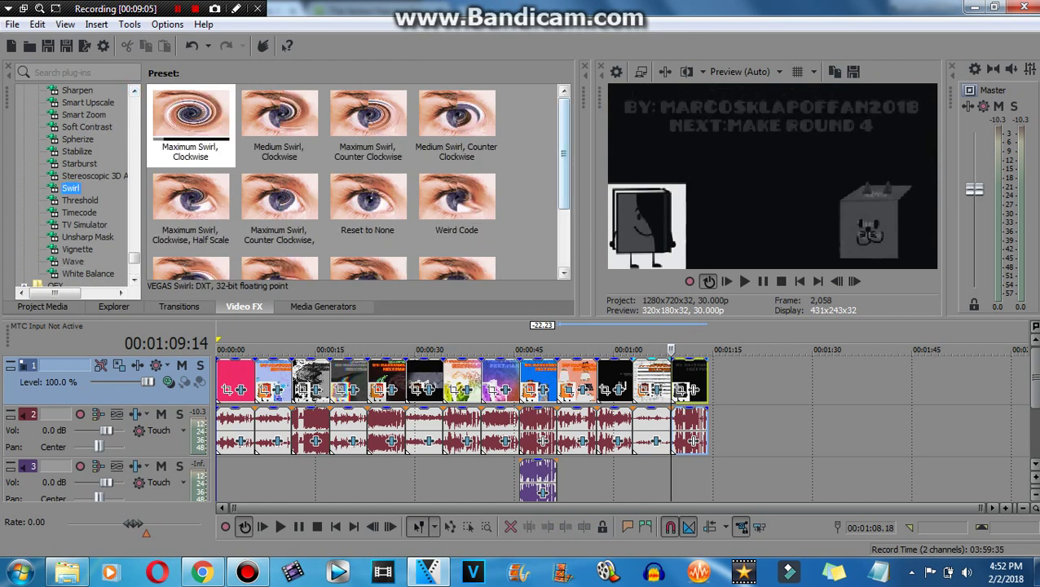
left_click_drag(562, 210, 562, 209)
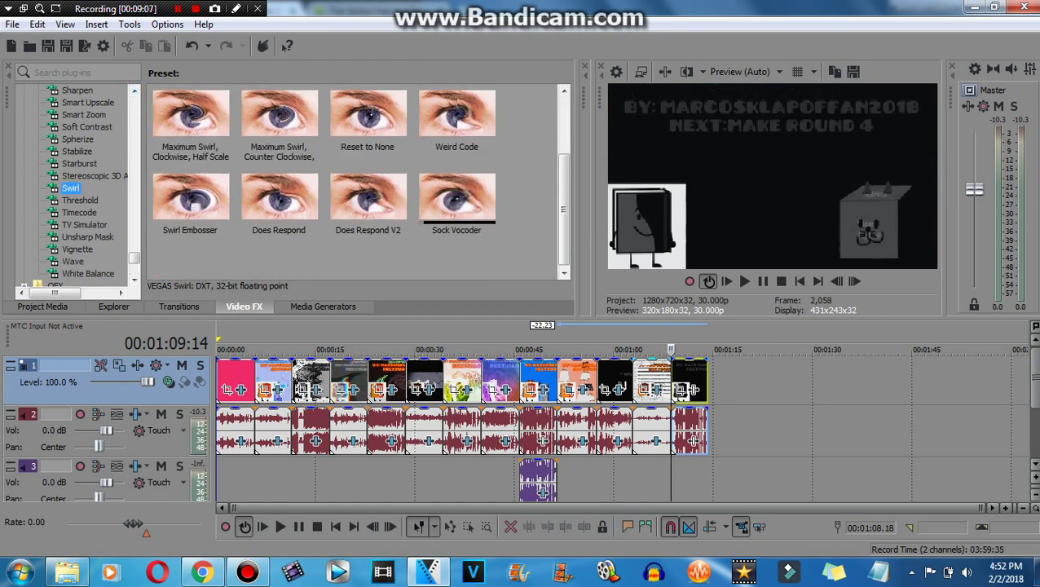
Step: Apply the Gradient Map effect to the last video clip, starting from the Full Chord preset and switching it to Ganja Major Map
scroll(77, 188, "up", 15)
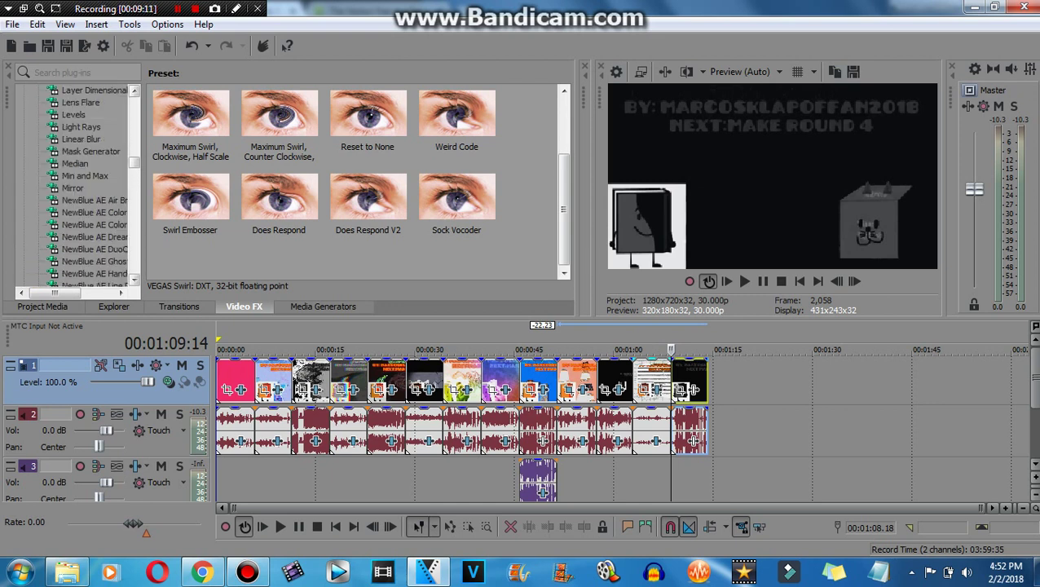
scroll(78, 188, "up", 5)
left_click(86, 139)
scroll(359, 179, "down", 5)
scroll(360, 182, "down", 1)
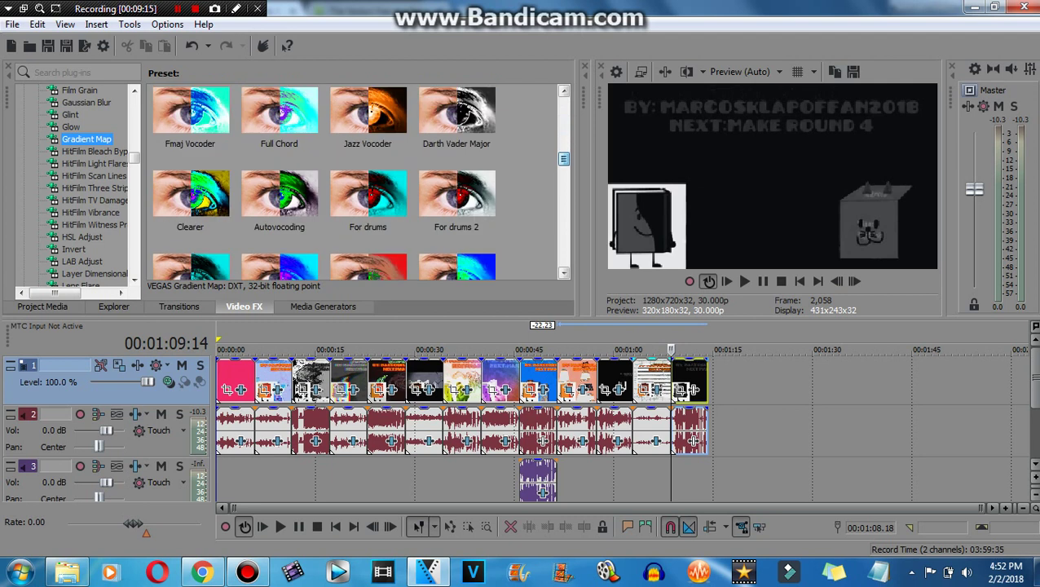
scroll(359, 180, "up", 1)
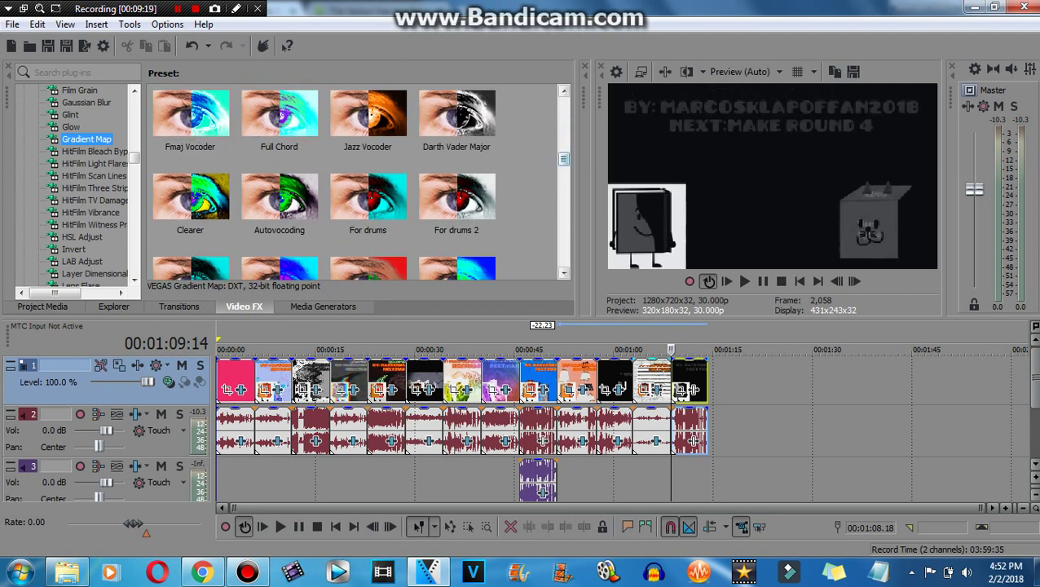
left_click(278, 122)
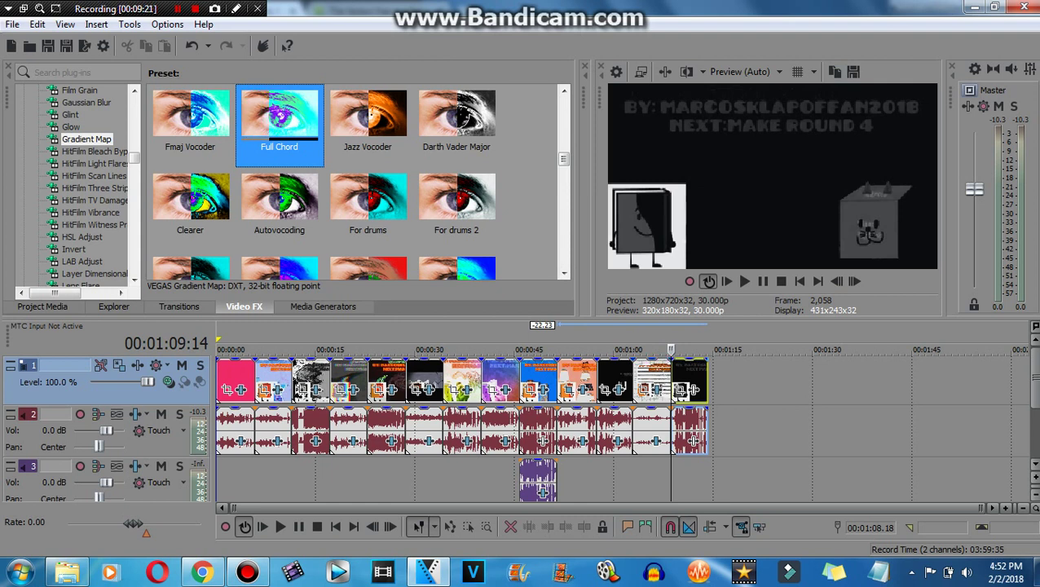
left_click_drag(287, 114, 688, 379)
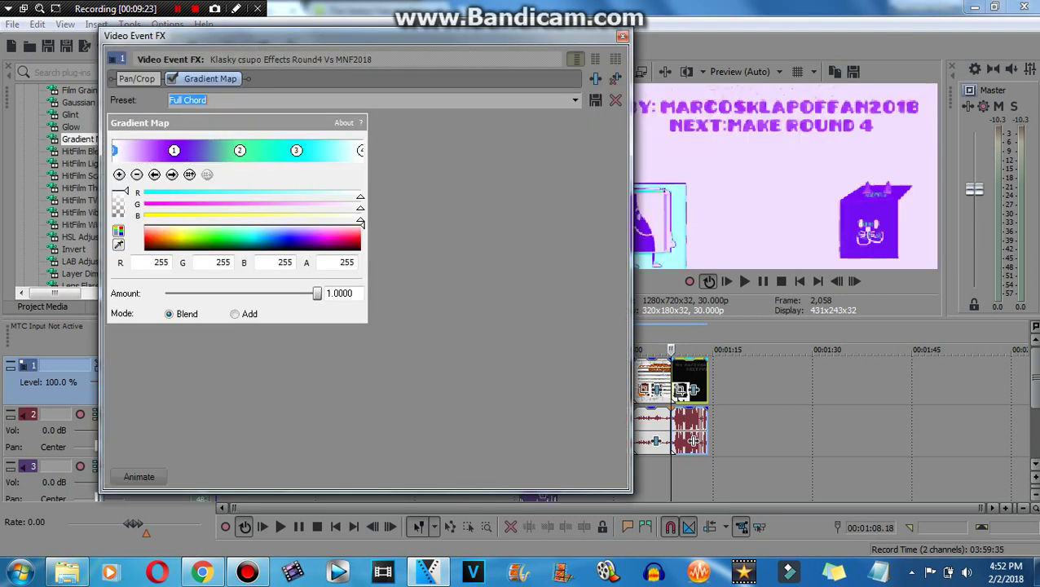
key("alt+Down")
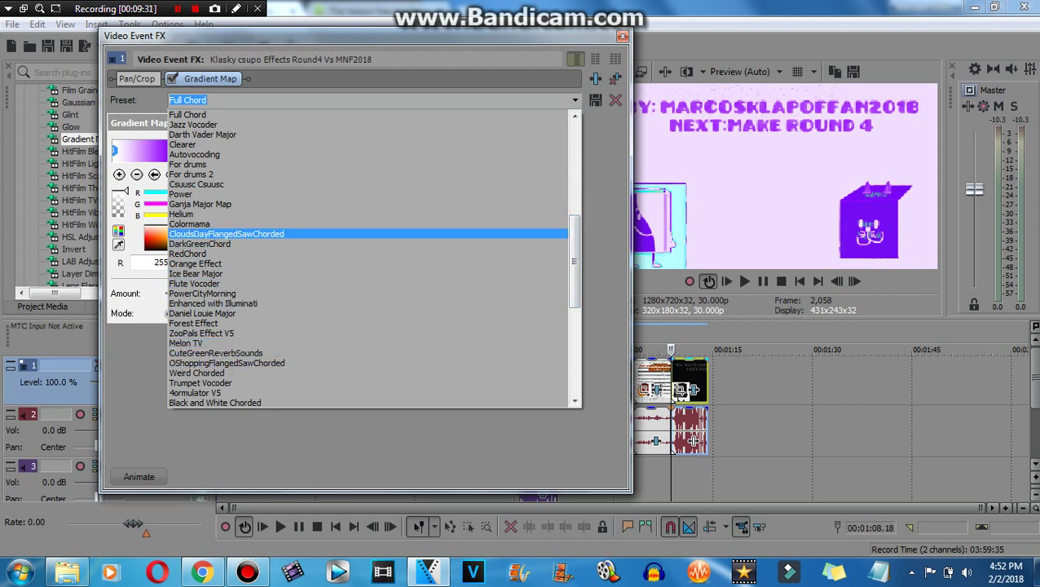
left_click(200, 204)
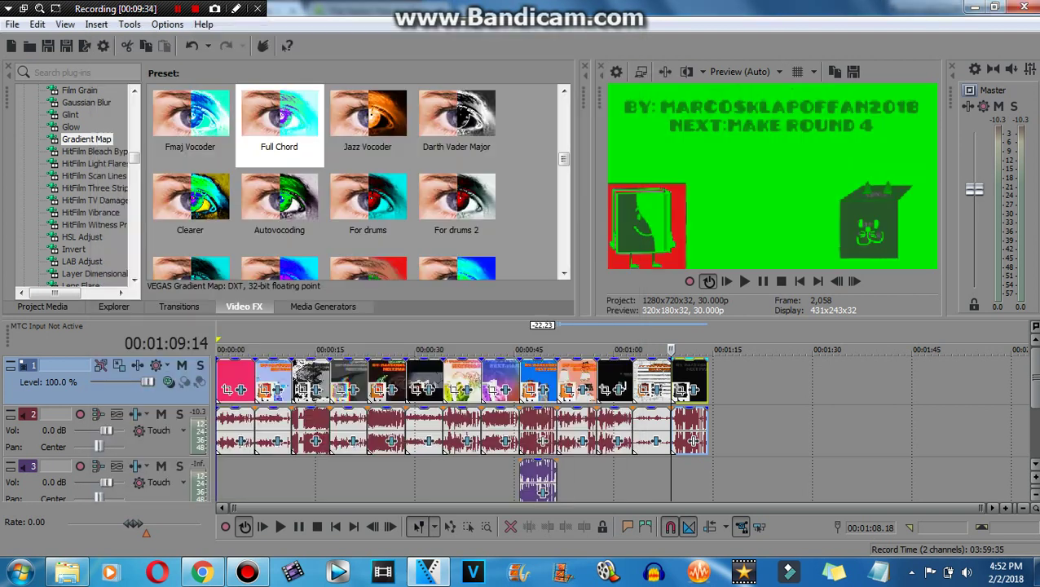
left_click(622, 36)
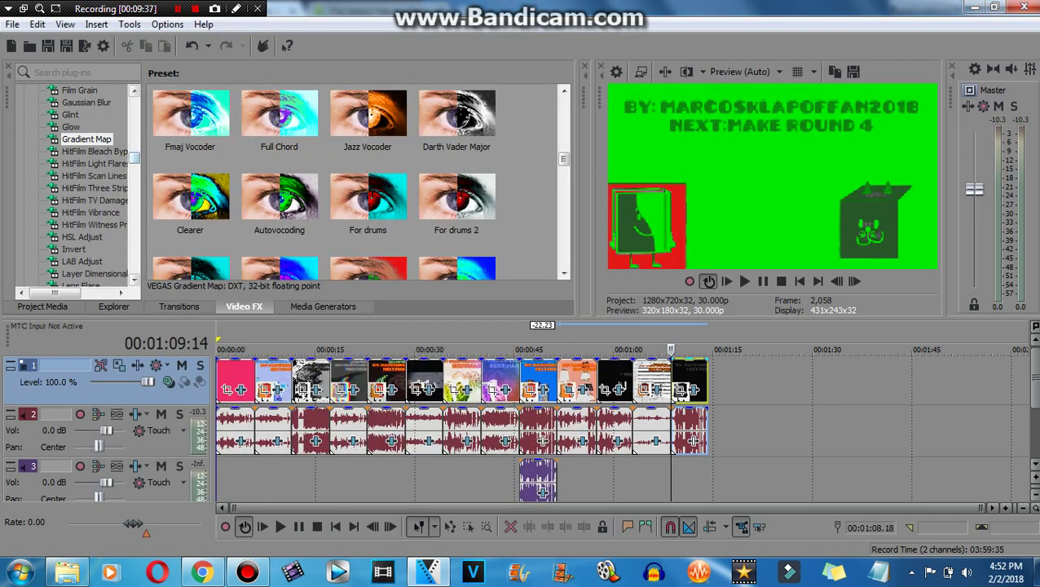
Step: Add the Wave effect with the Ganja Major Wave preset to the last video clip
scroll(77, 183, "down", 10)
scroll(78, 183, "up", 5)
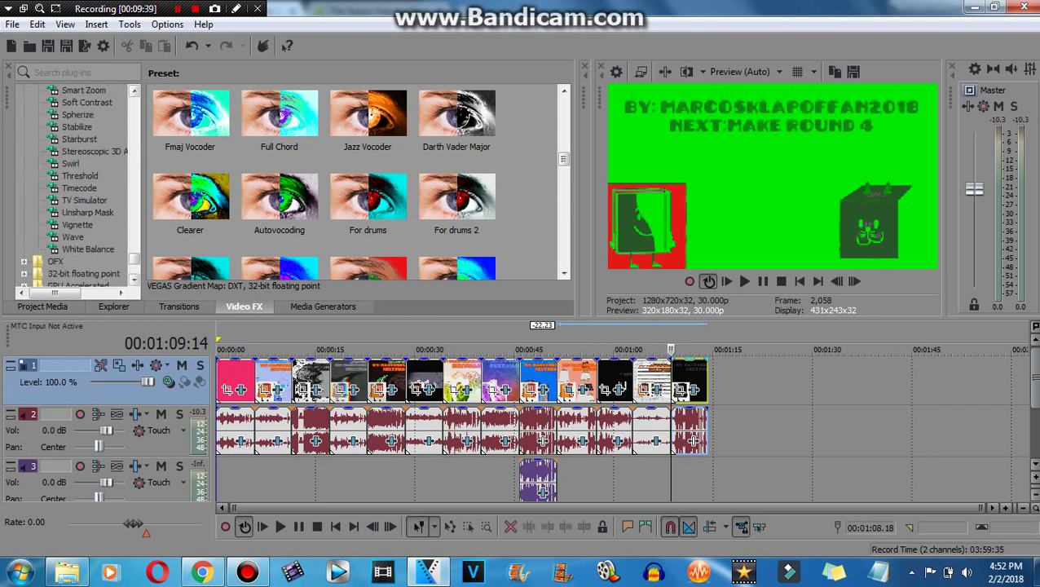
left_click(73, 236)
scroll(279, 123, "down", 3)
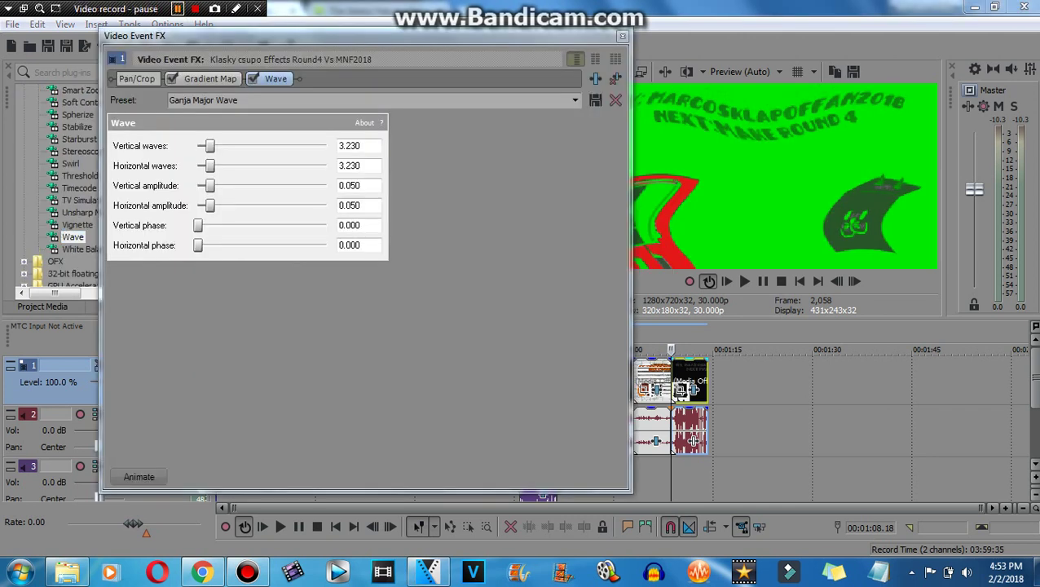
left_click_drag(278, 114, 689, 379)
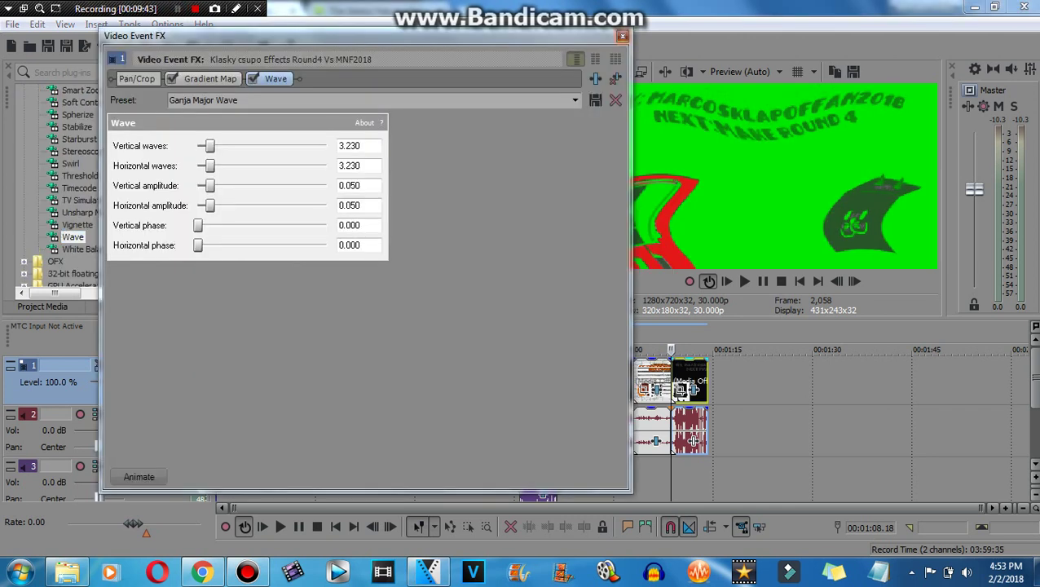
key("Escape")
left_click(540, 489)
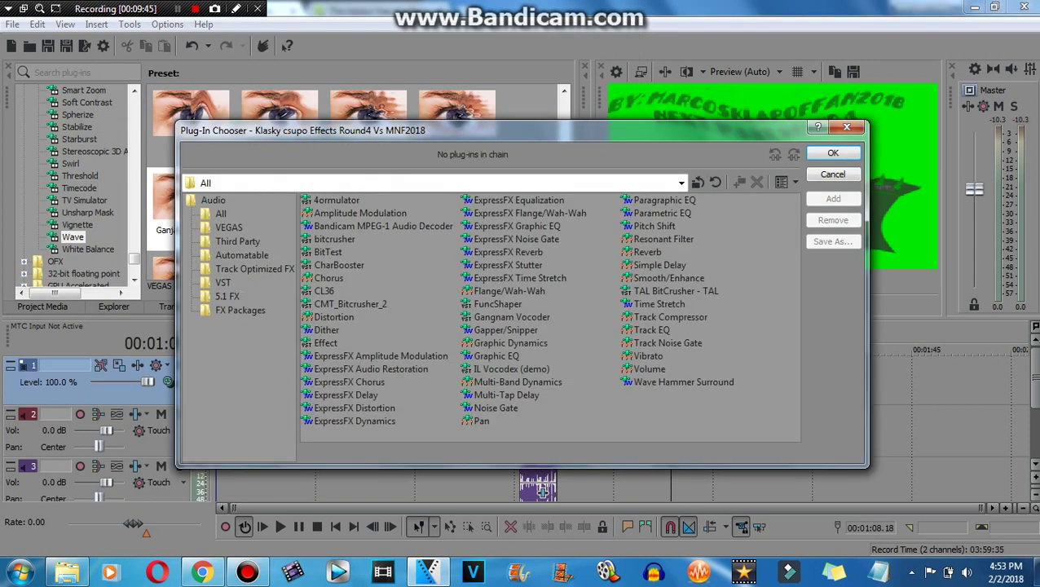
double_click(329, 278)
left_click(666, 9)
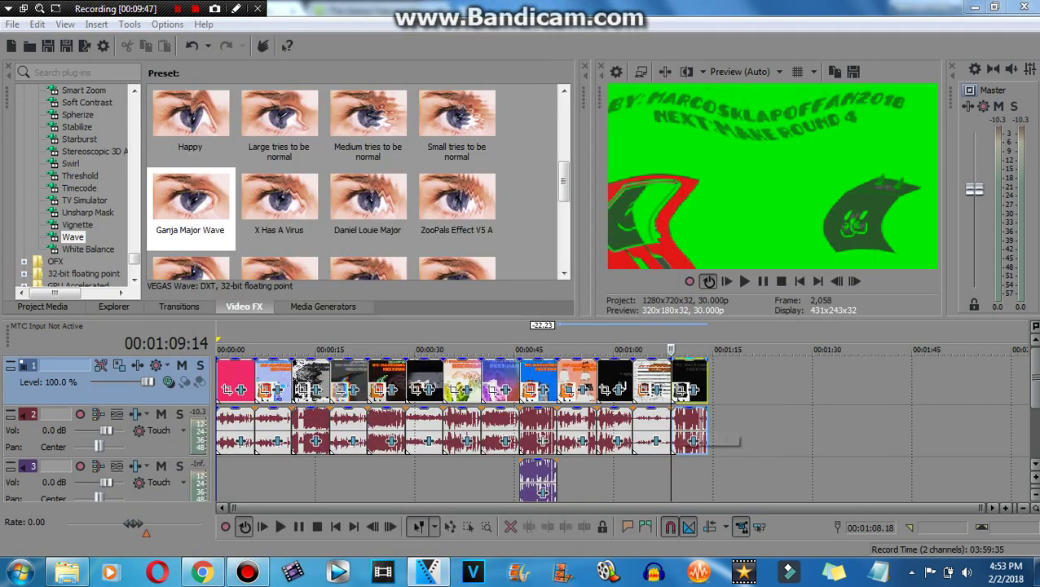
Step: Play back the last section from its start to check its picture and sound
left_click(726, 280)
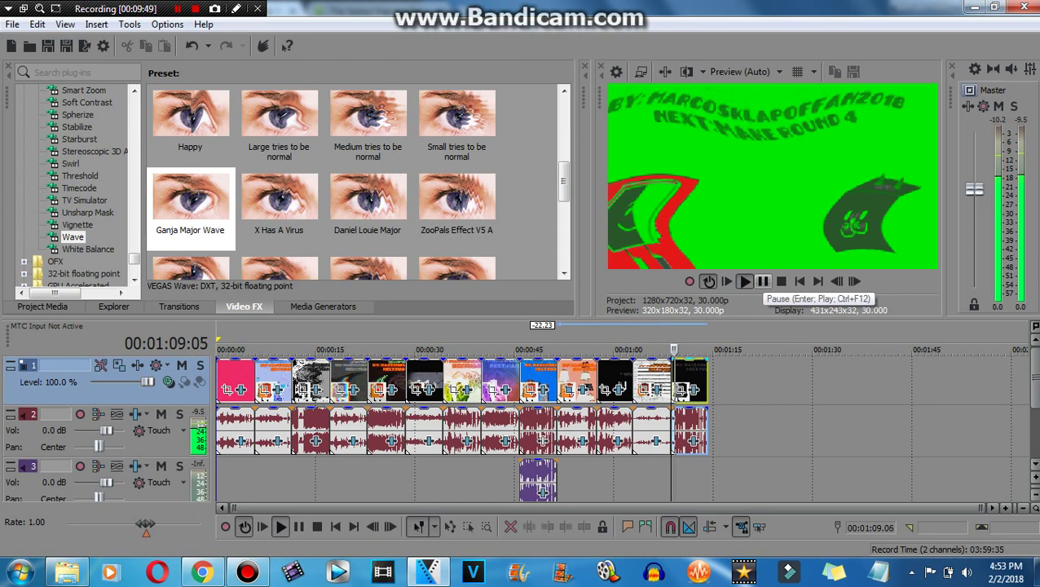